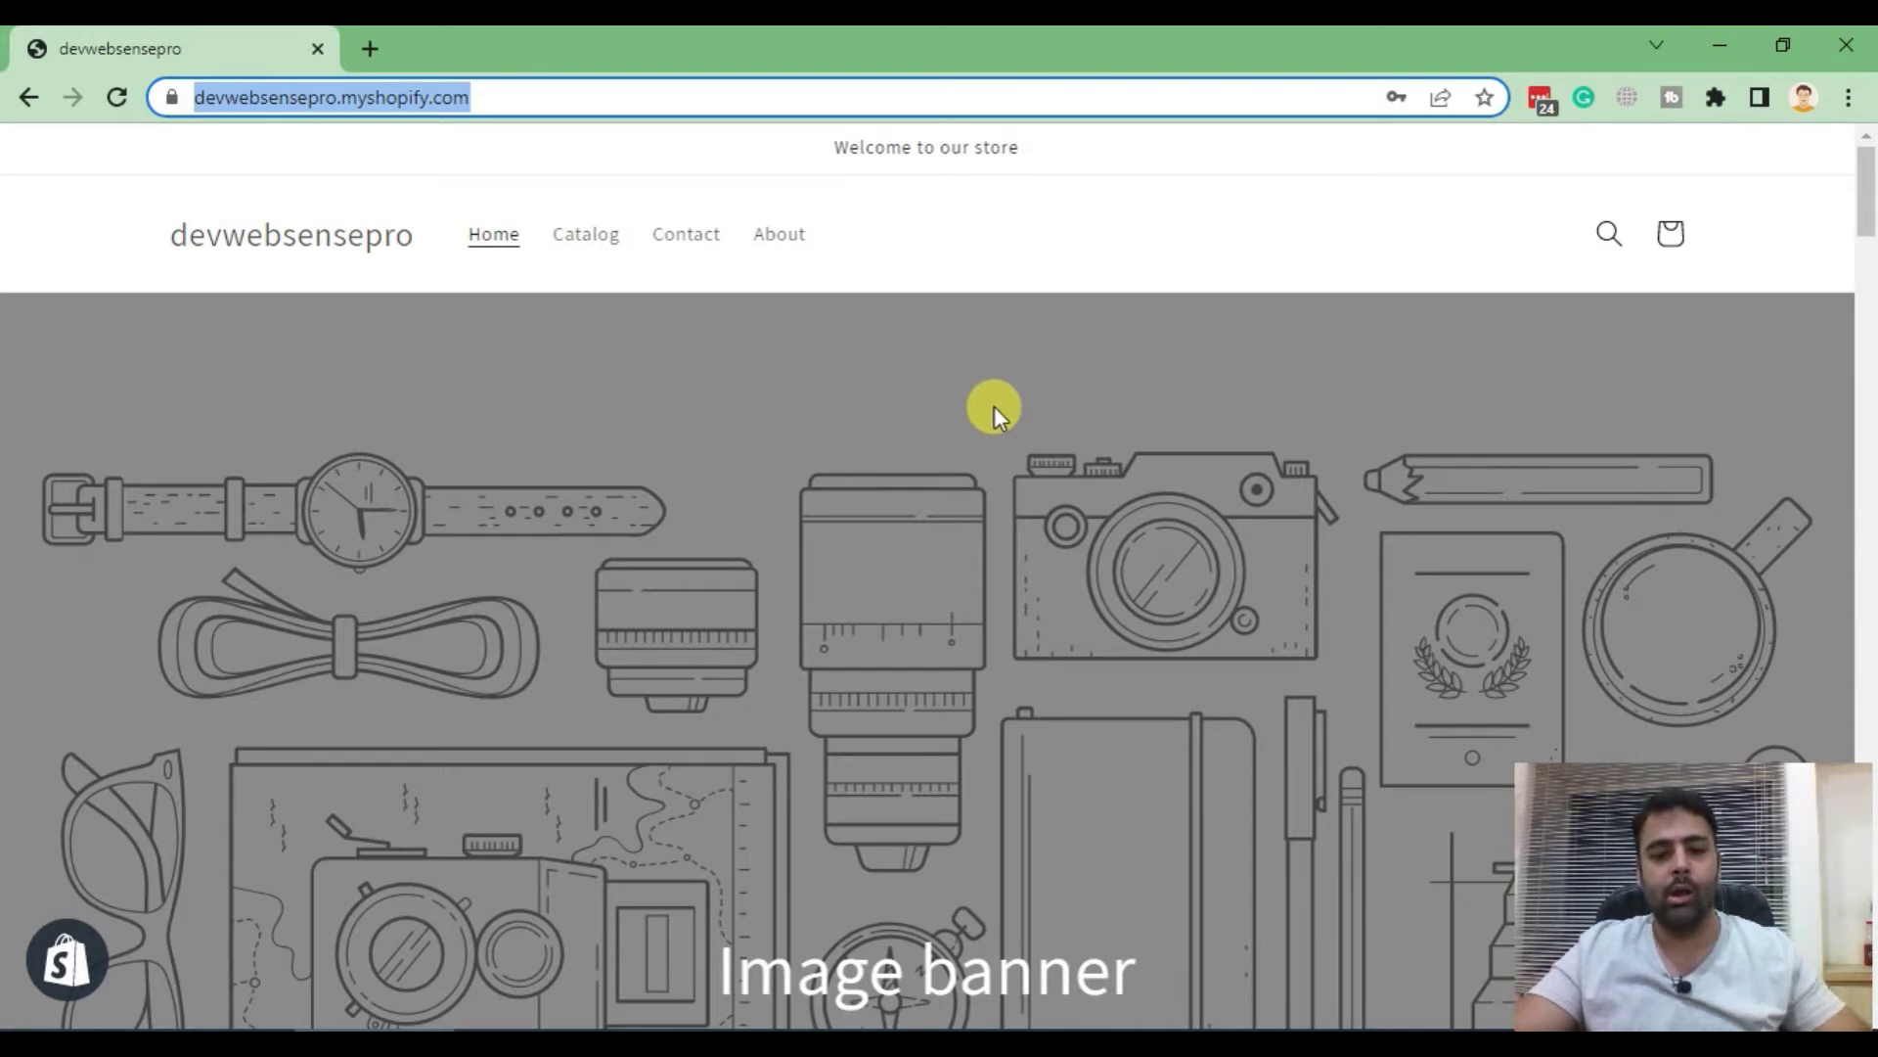
Load the store admin from the pasted address and start customizing the Dawn theme
{"action": "left_click", "coordinate": [379, 45]}
{"action": "type", "text": "https://devwebsensepro.myshopify.com/"}
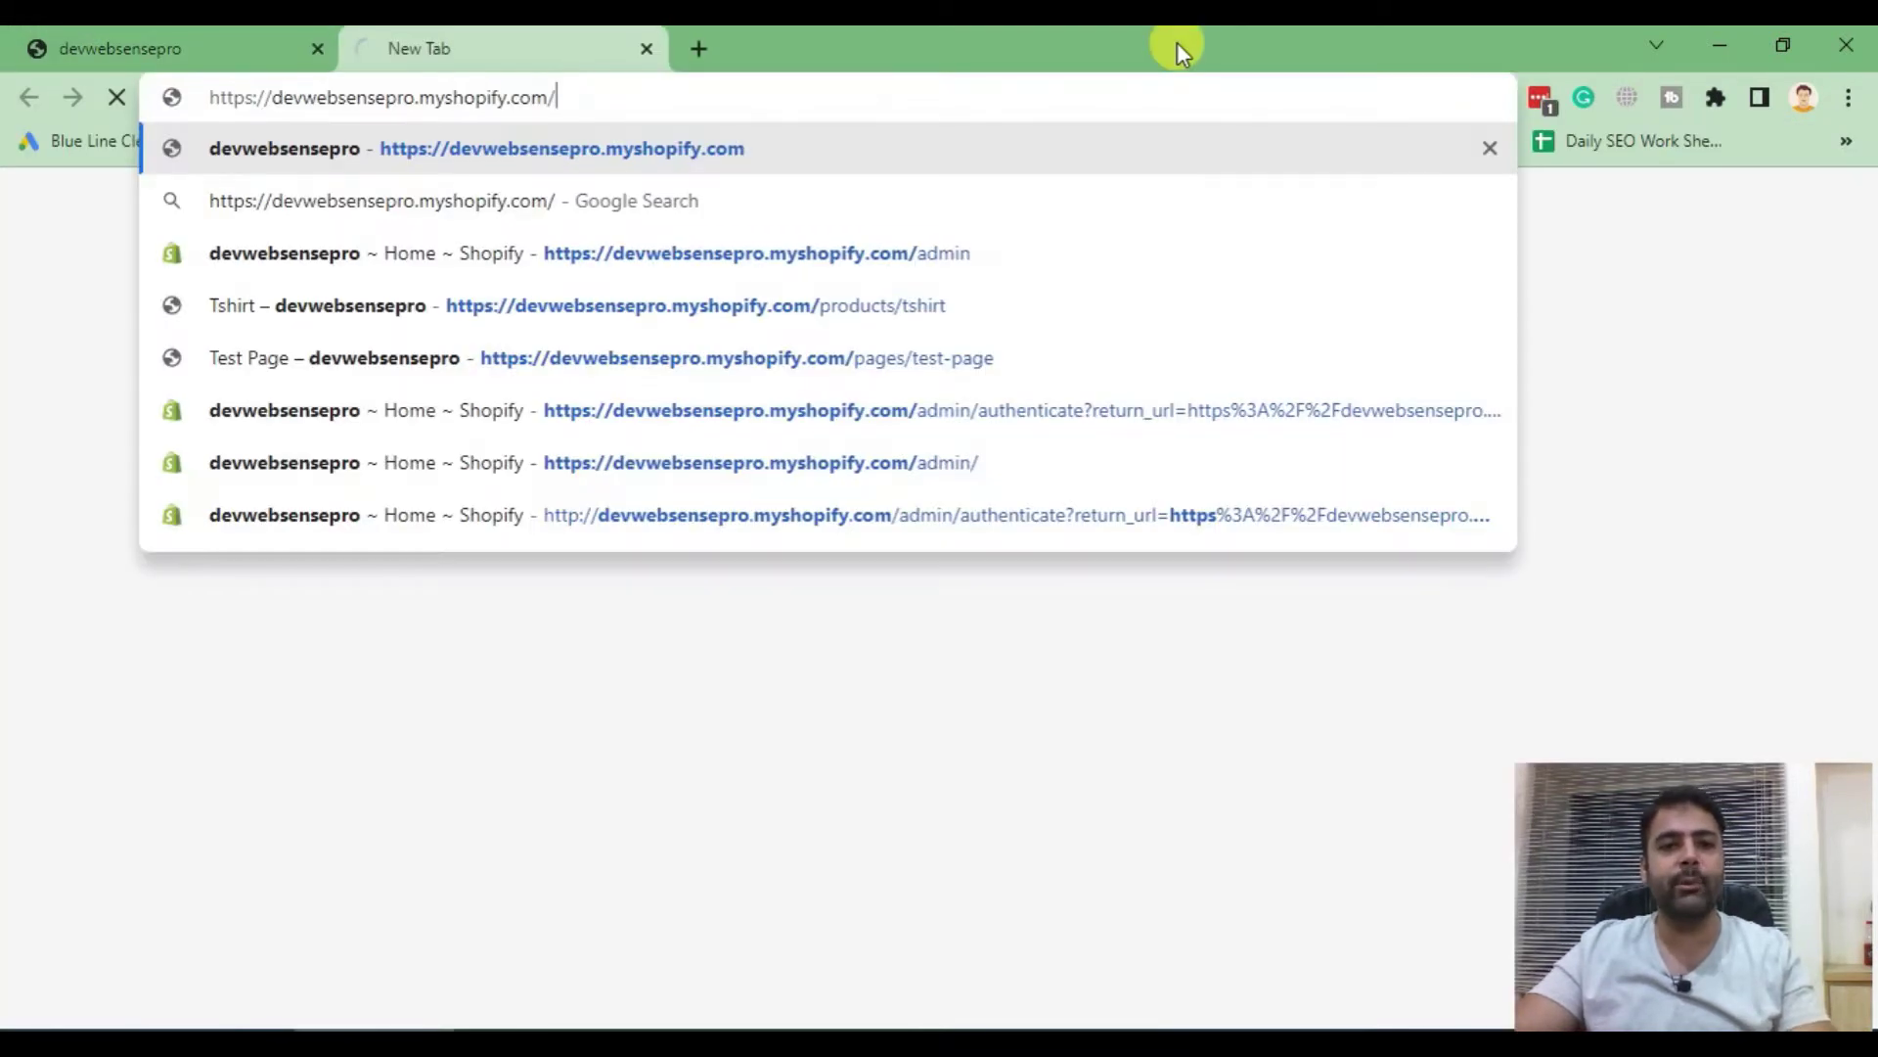
{"action": "type", "text": "admin"}
{"action": "key", "text": "Return"}
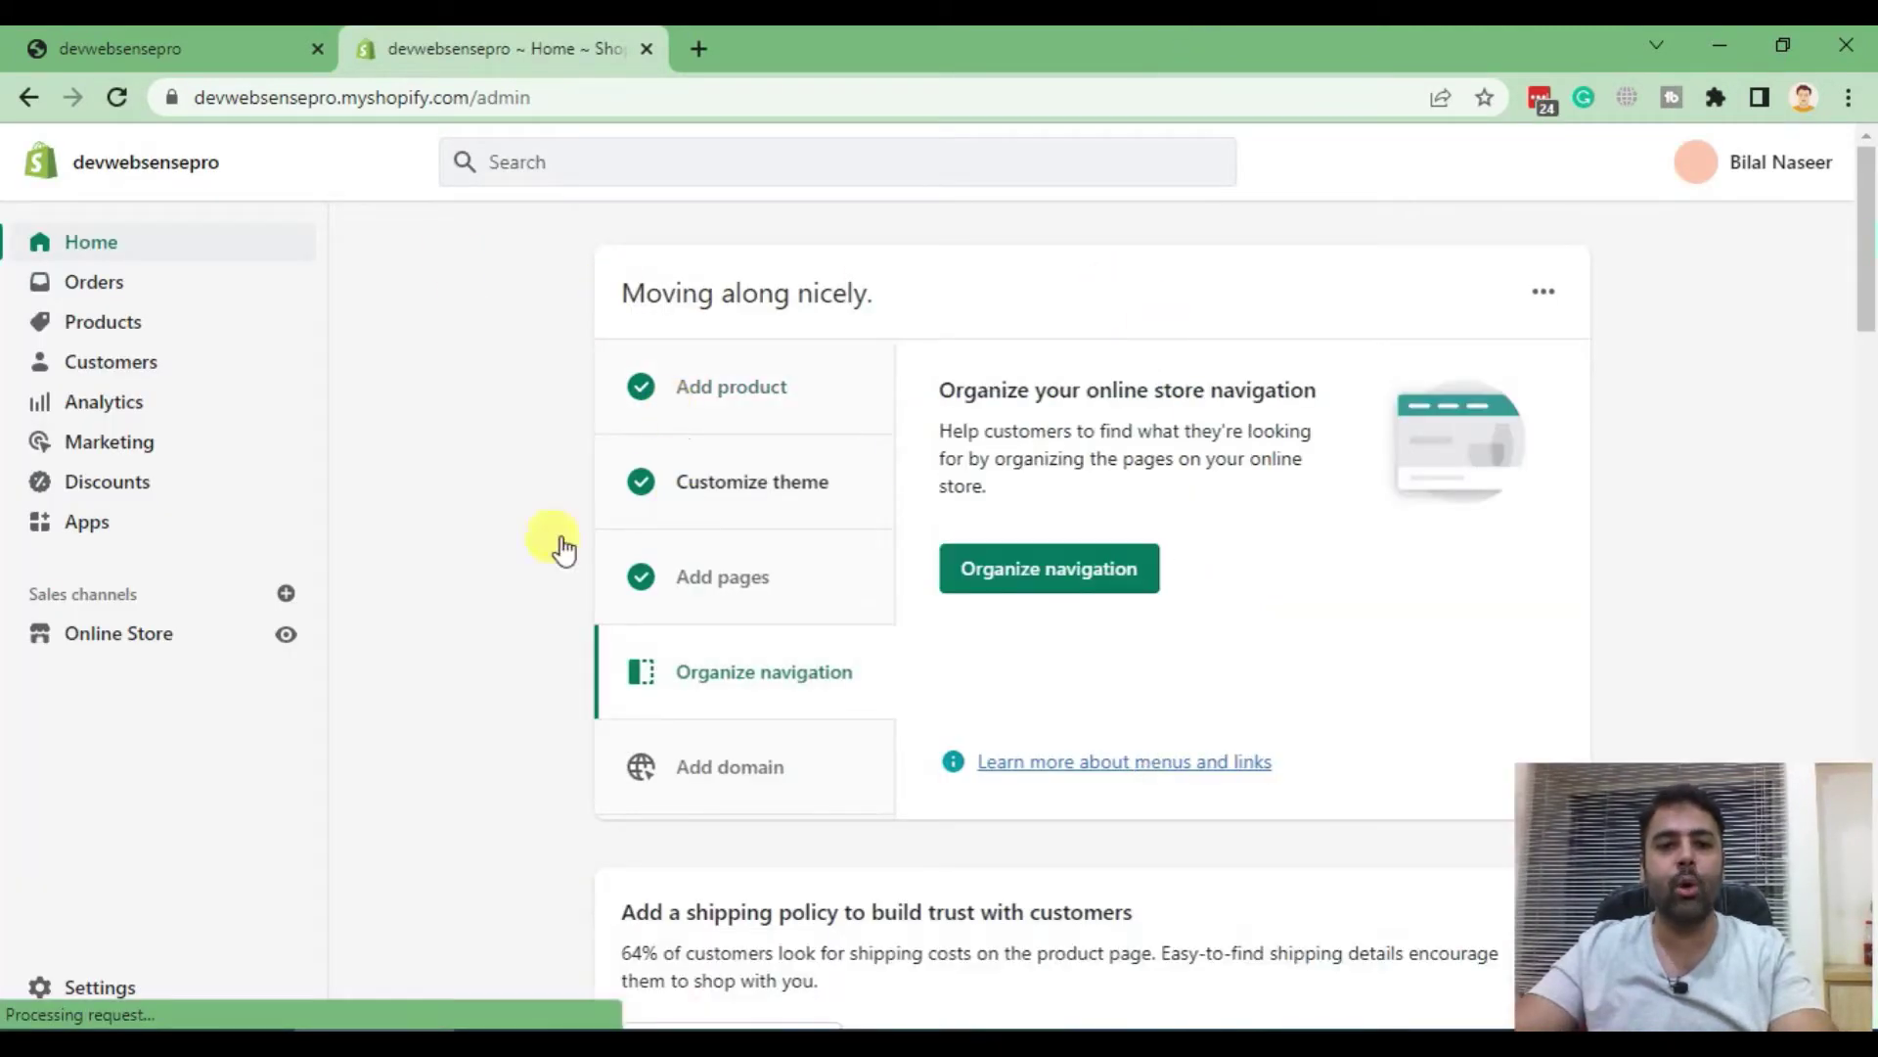
{"action": "left_click", "coordinate": [124, 641]}
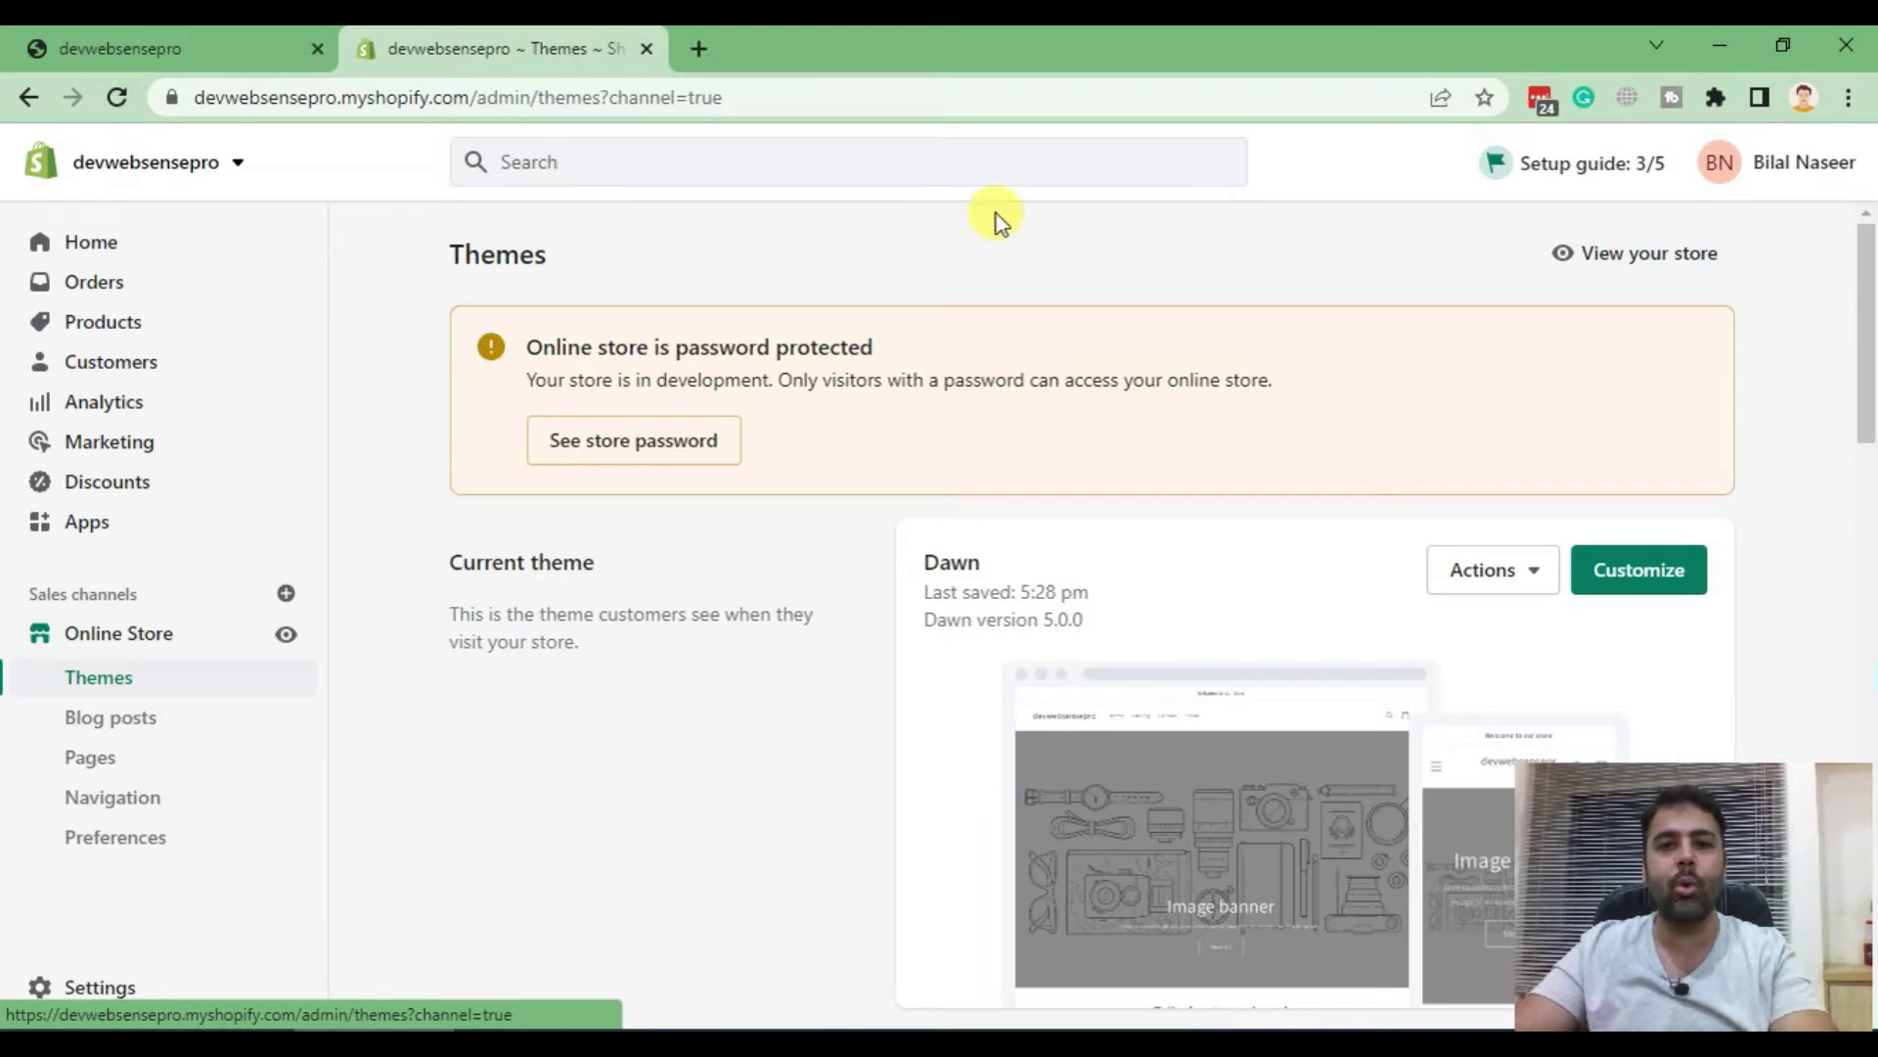
{"action": "left_click", "coordinate": [1669, 582]}
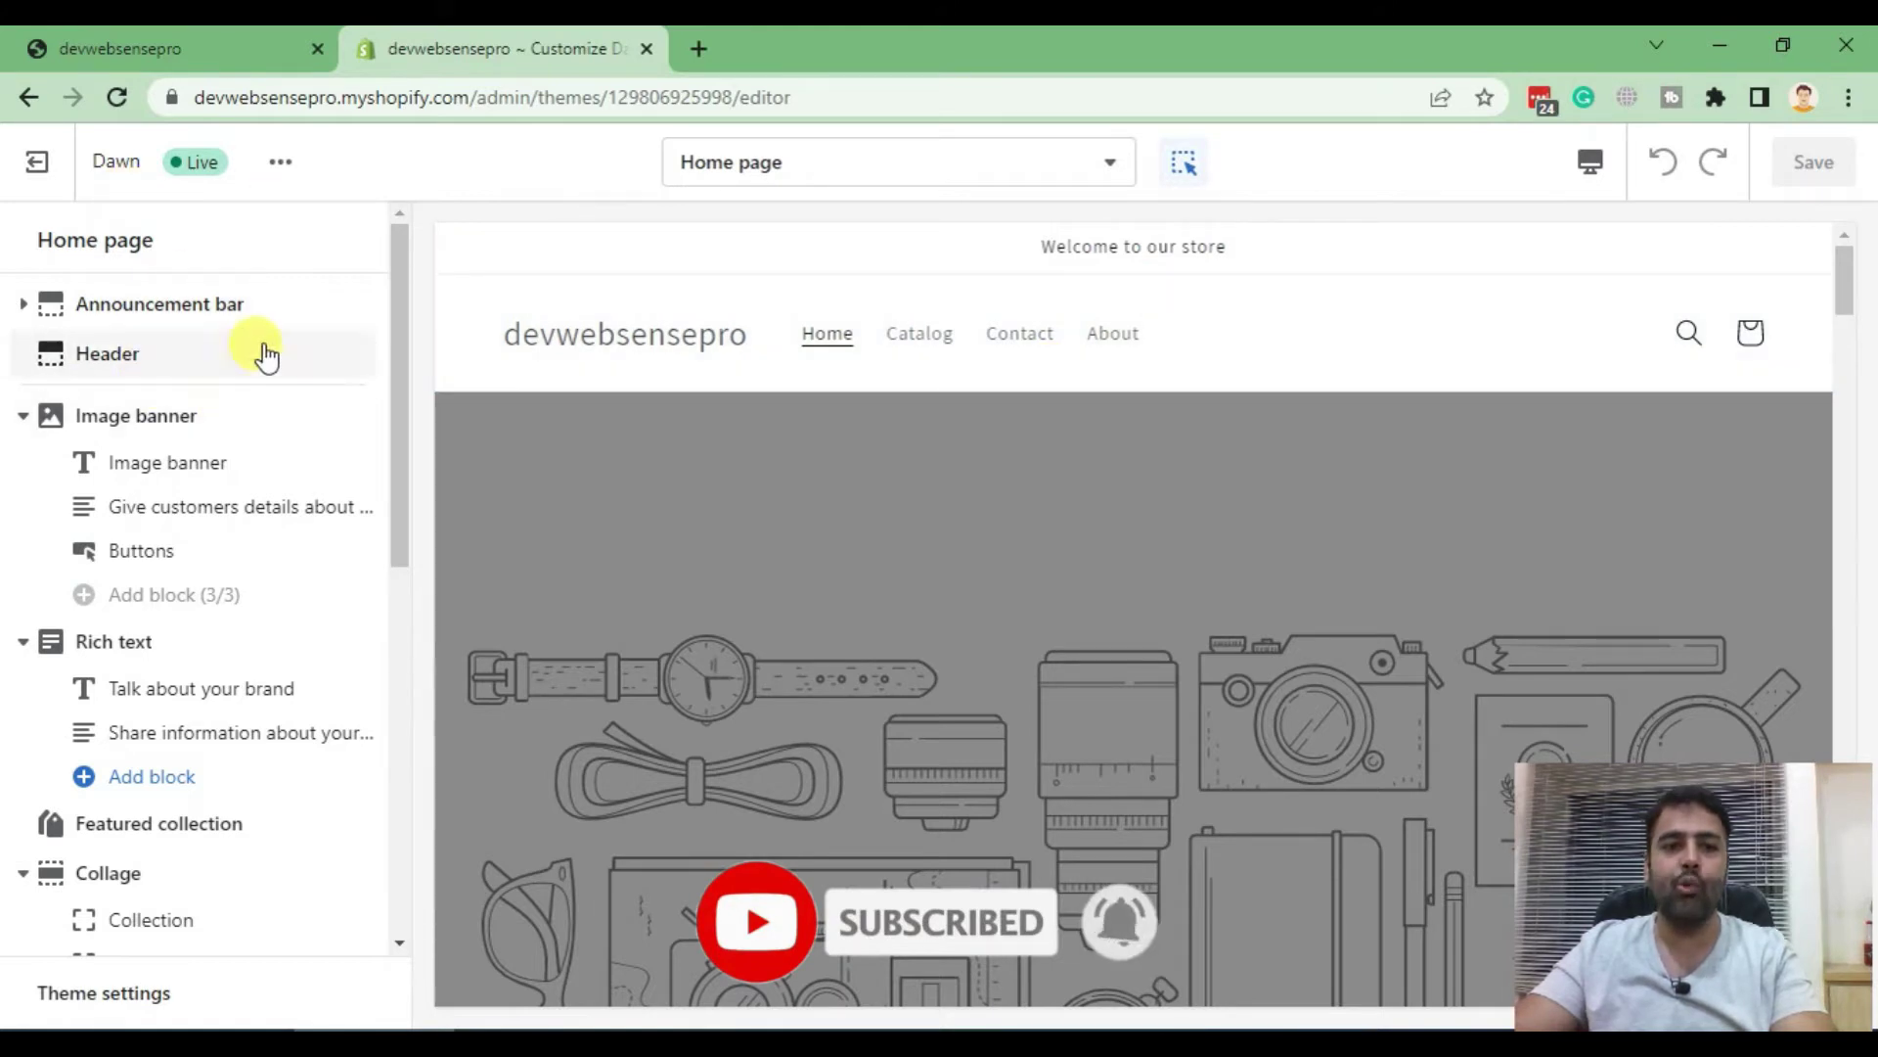
Try uploading logo.svg as the Header section's logo image
{"action": "left_click", "coordinate": [104, 367]}
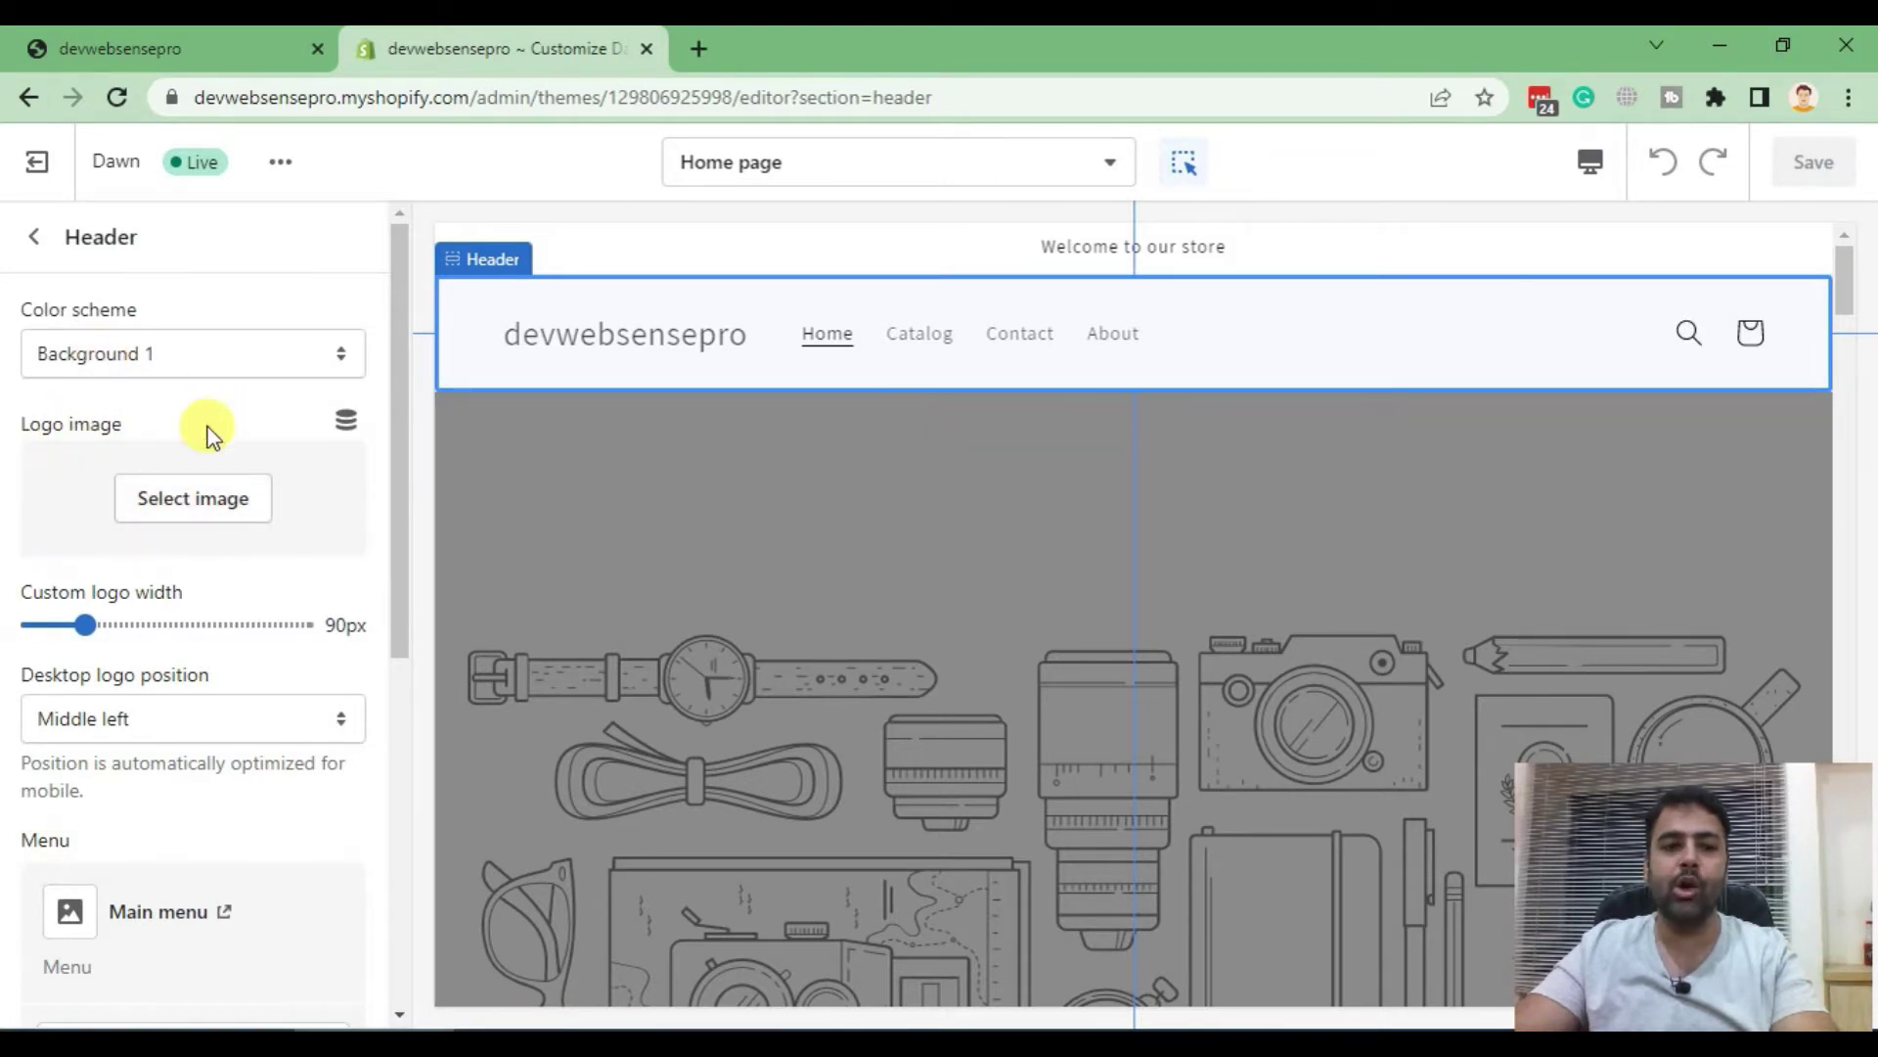
{"action": "left_click", "coordinate": [232, 498]}
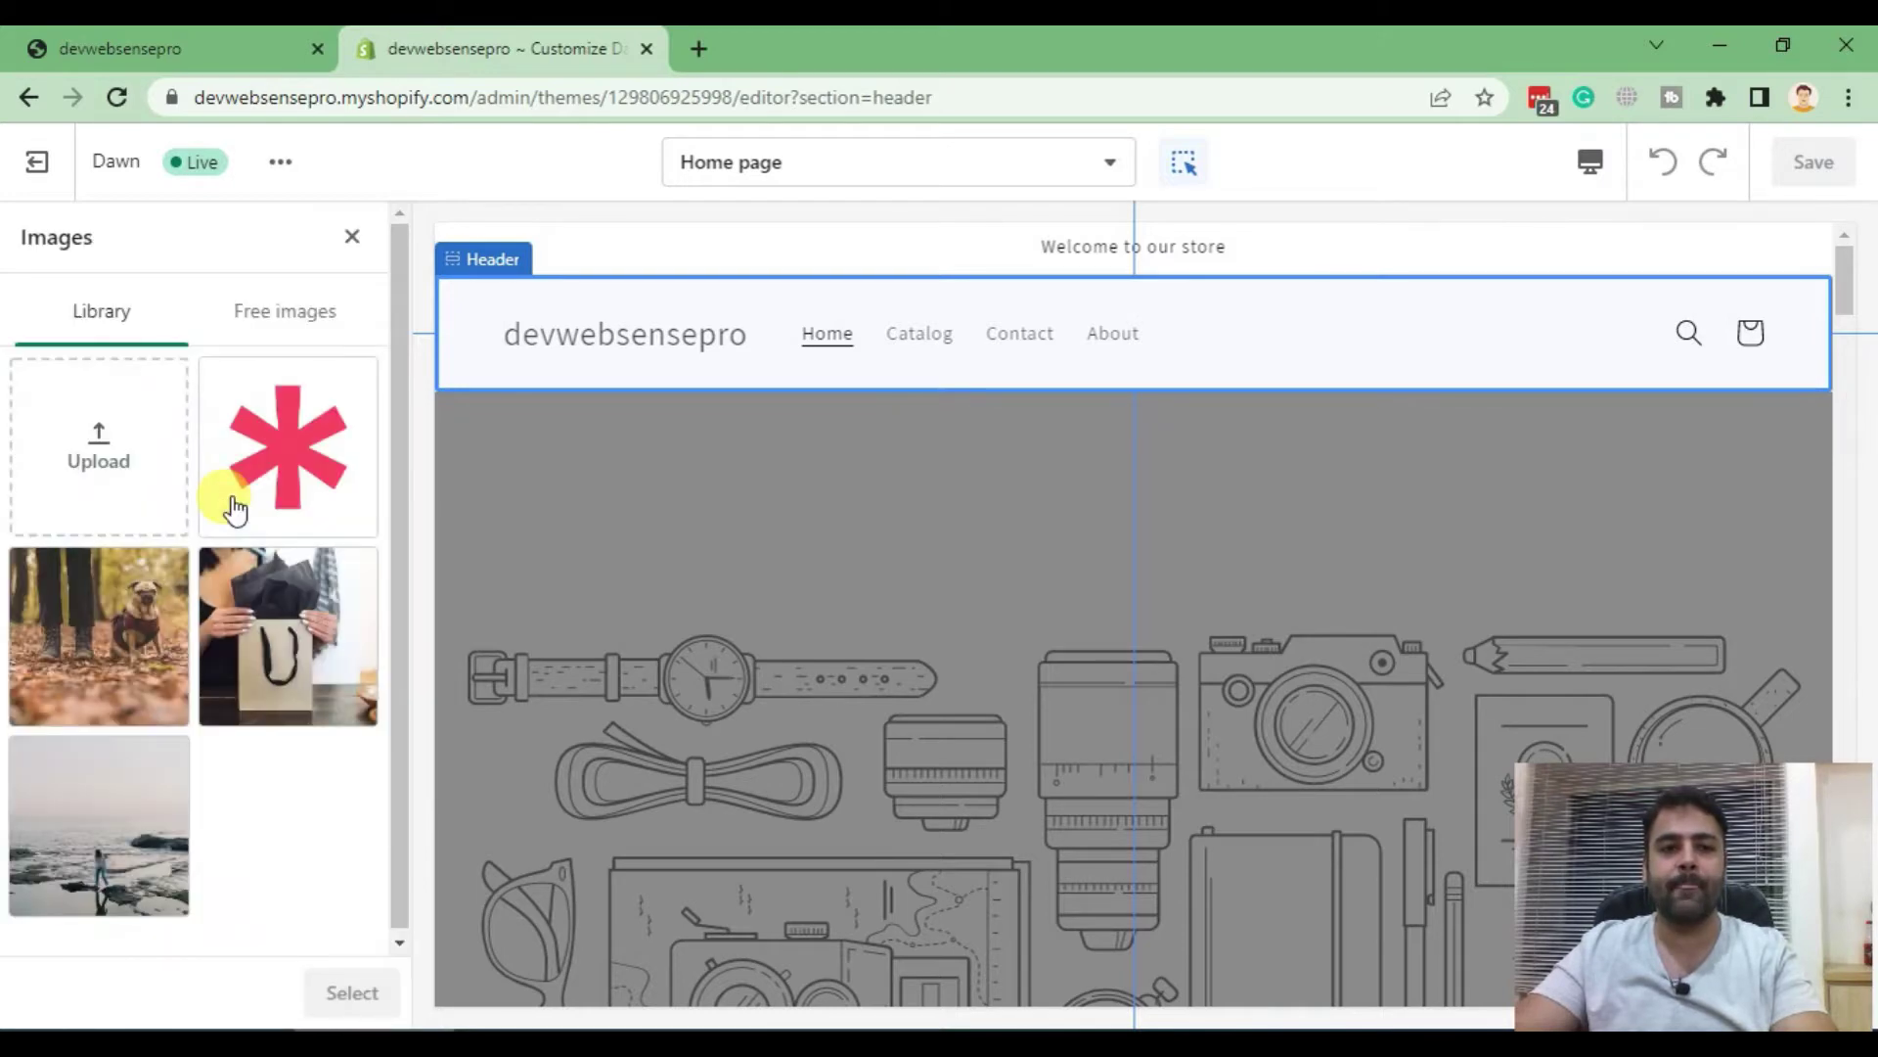
{"action": "left_click", "coordinate": [54, 459]}
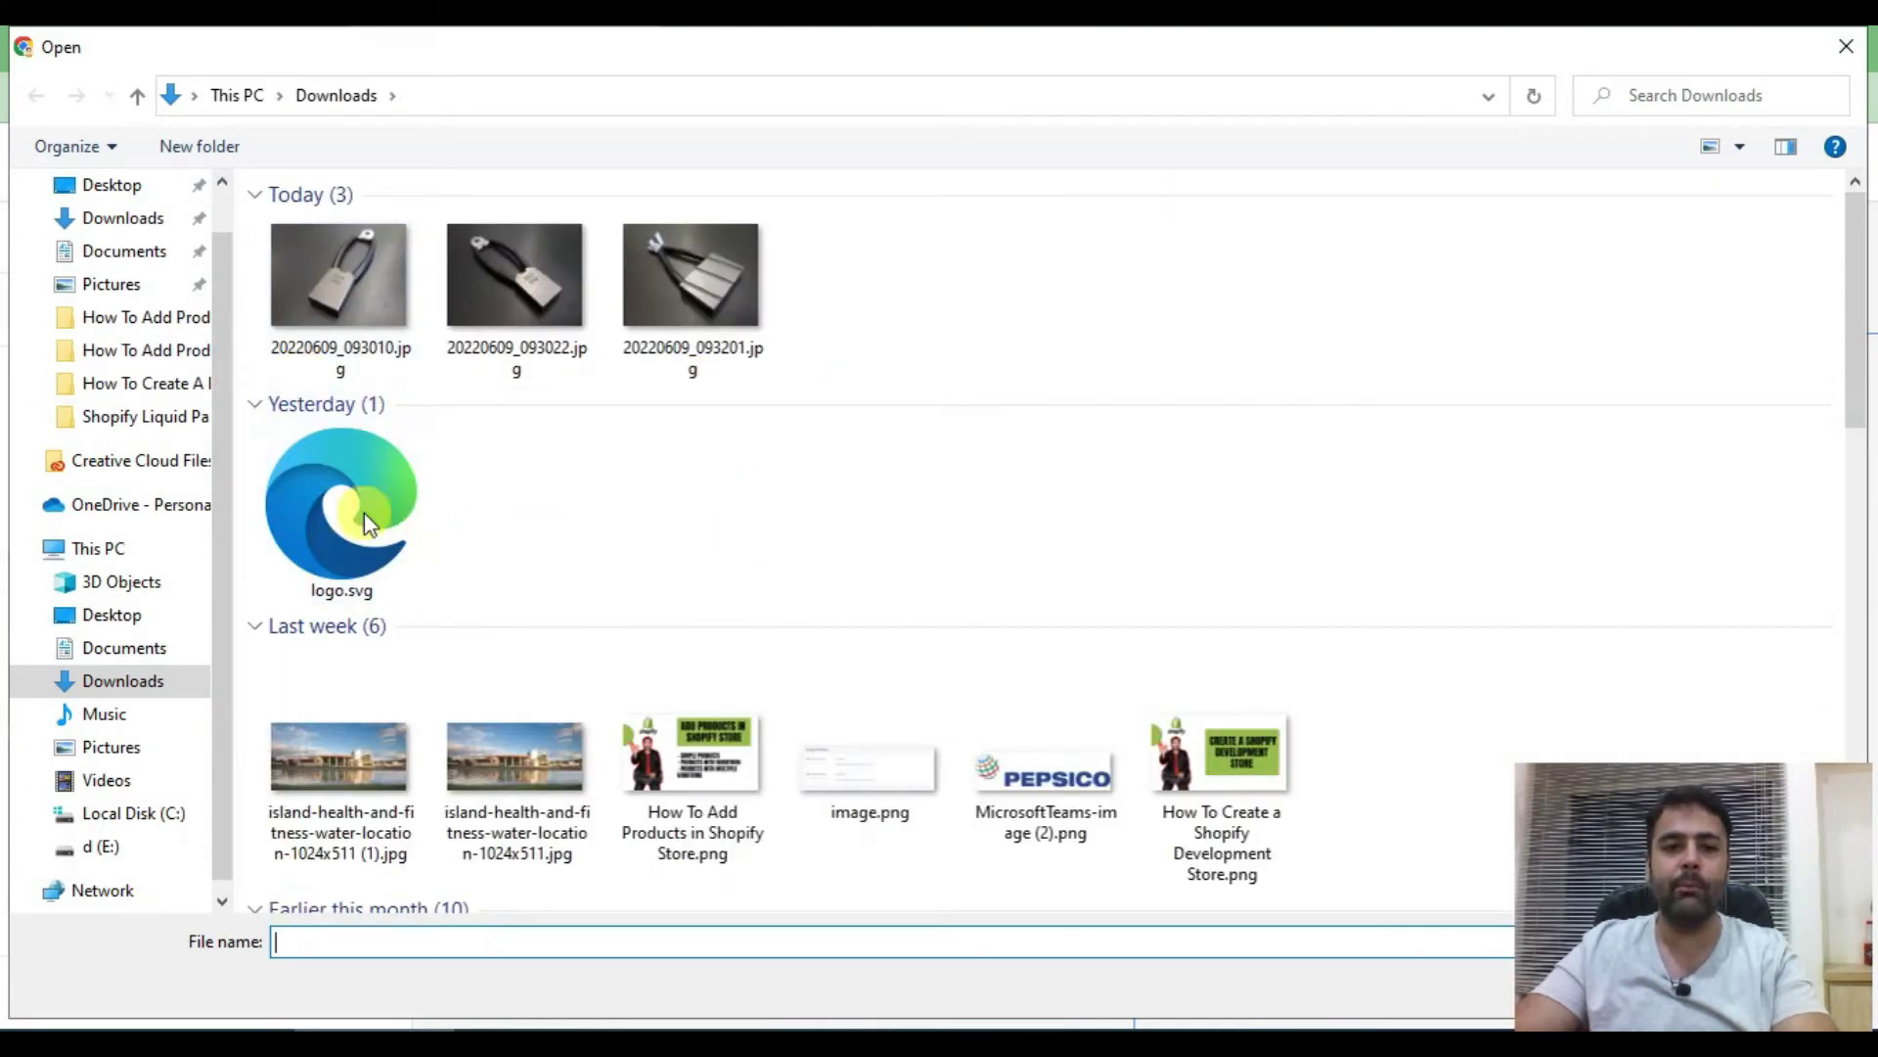
{"action": "left_click", "coordinate": [325, 539]}
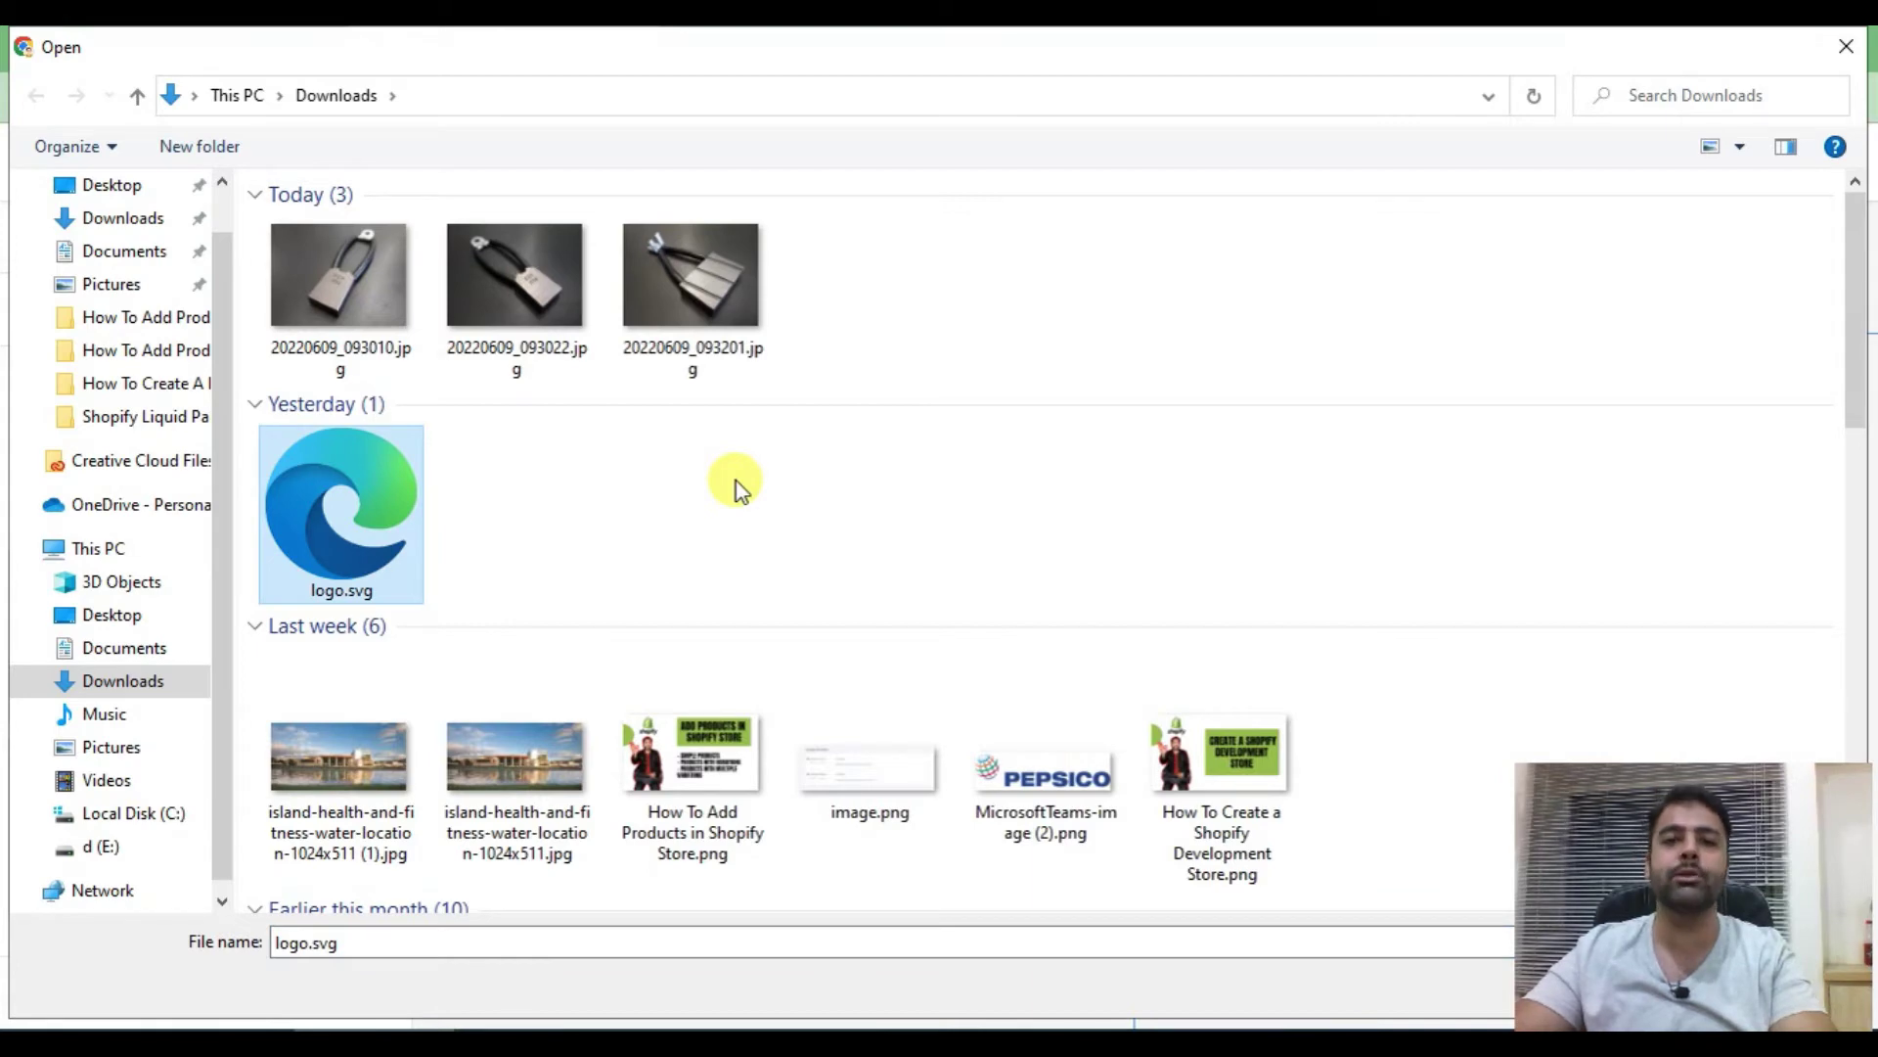
{"action": "key", "text": "Return"}
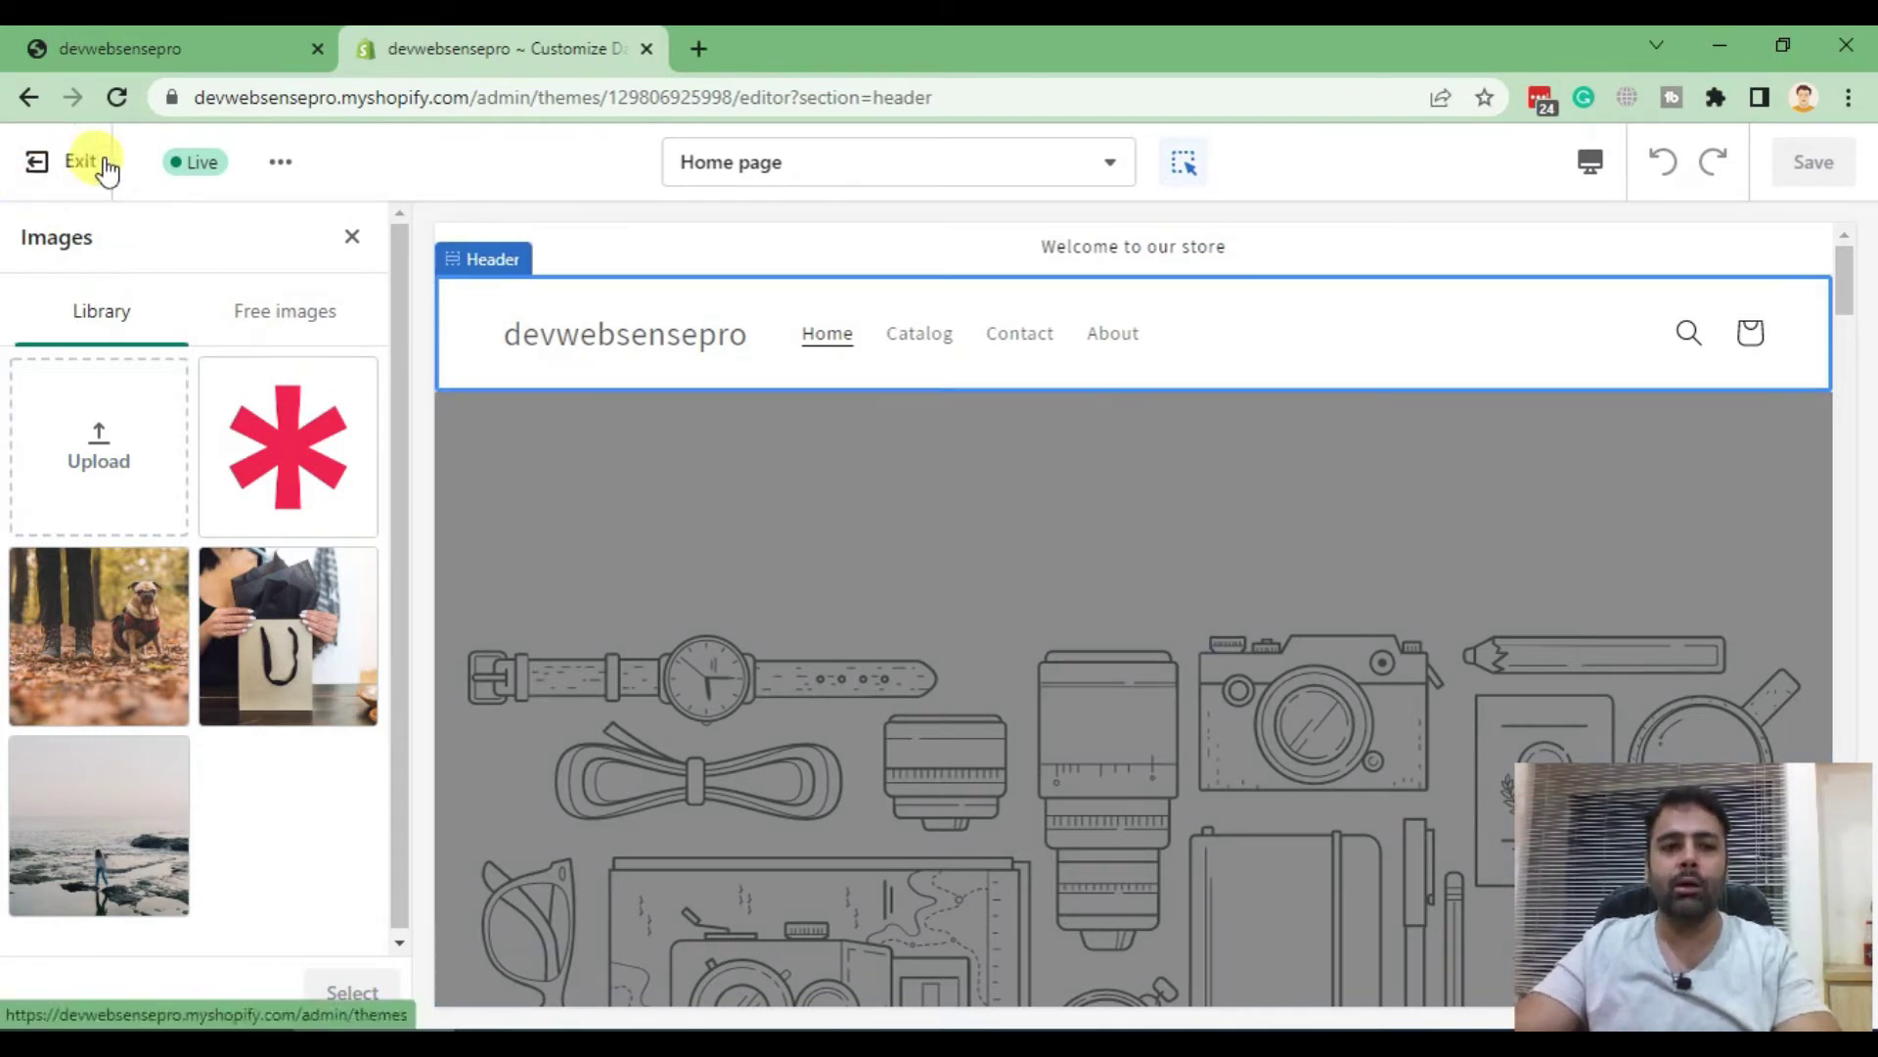
Exit the theme editor and choose Edit code from the Dawn theme's Actions menu
{"action": "left_click", "coordinate": [48, 167]}
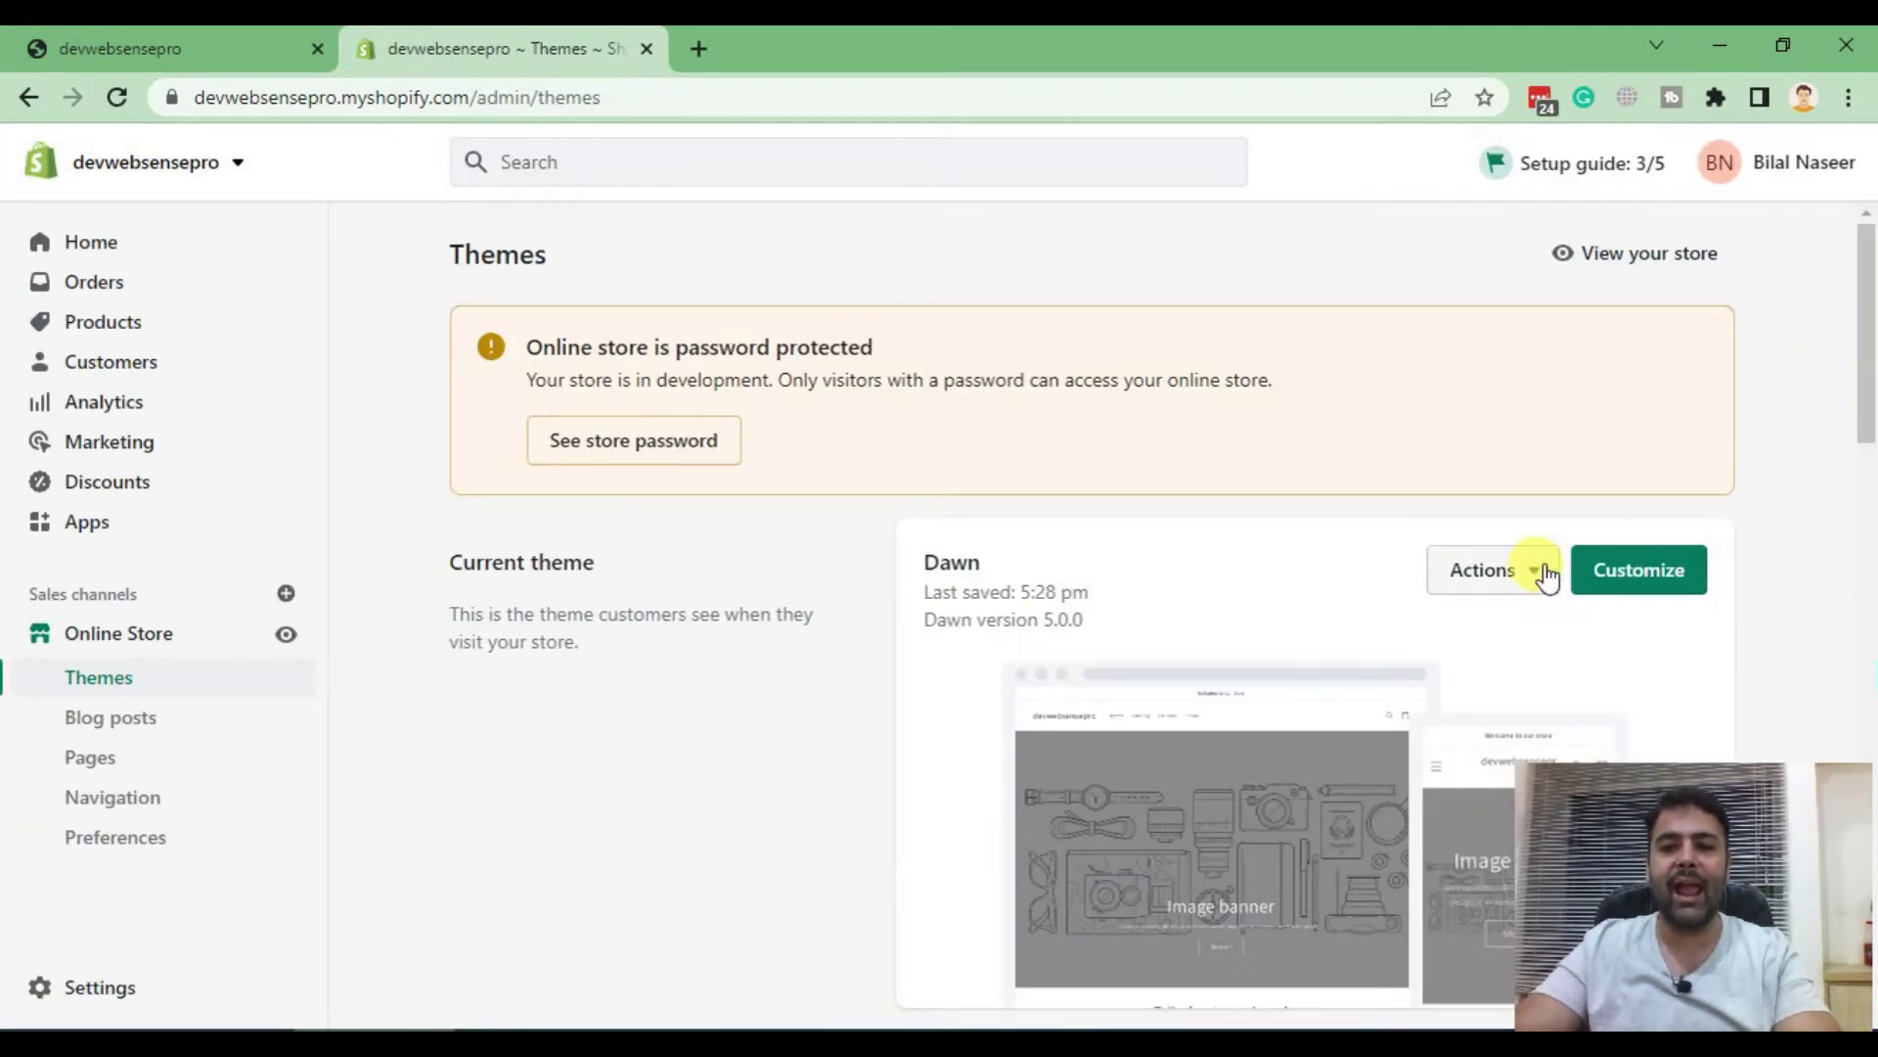
{"action": "left_click", "coordinate": [1538, 573]}
{"action": "scroll", "coordinate": [1673, 396], "scroll_direction": "down", "scroll_amount": 2}
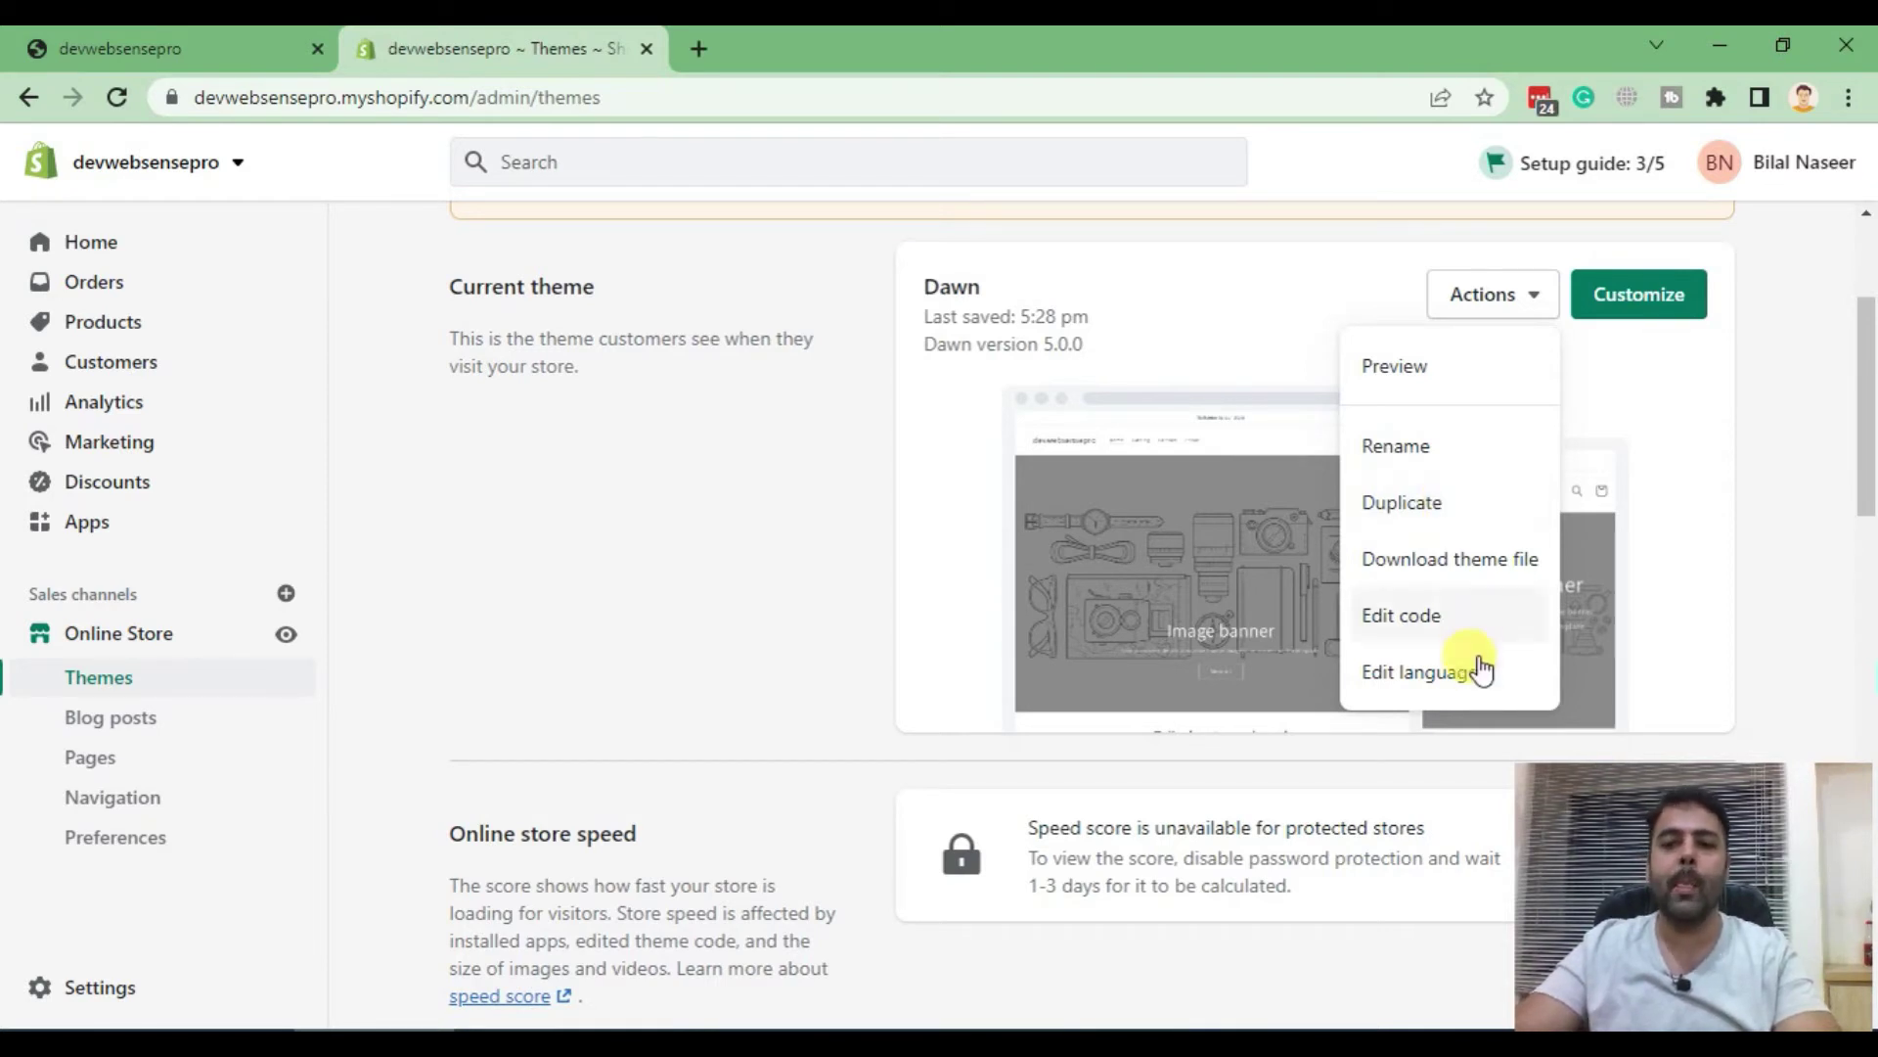
{"action": "left_click", "coordinate": [1438, 632]}
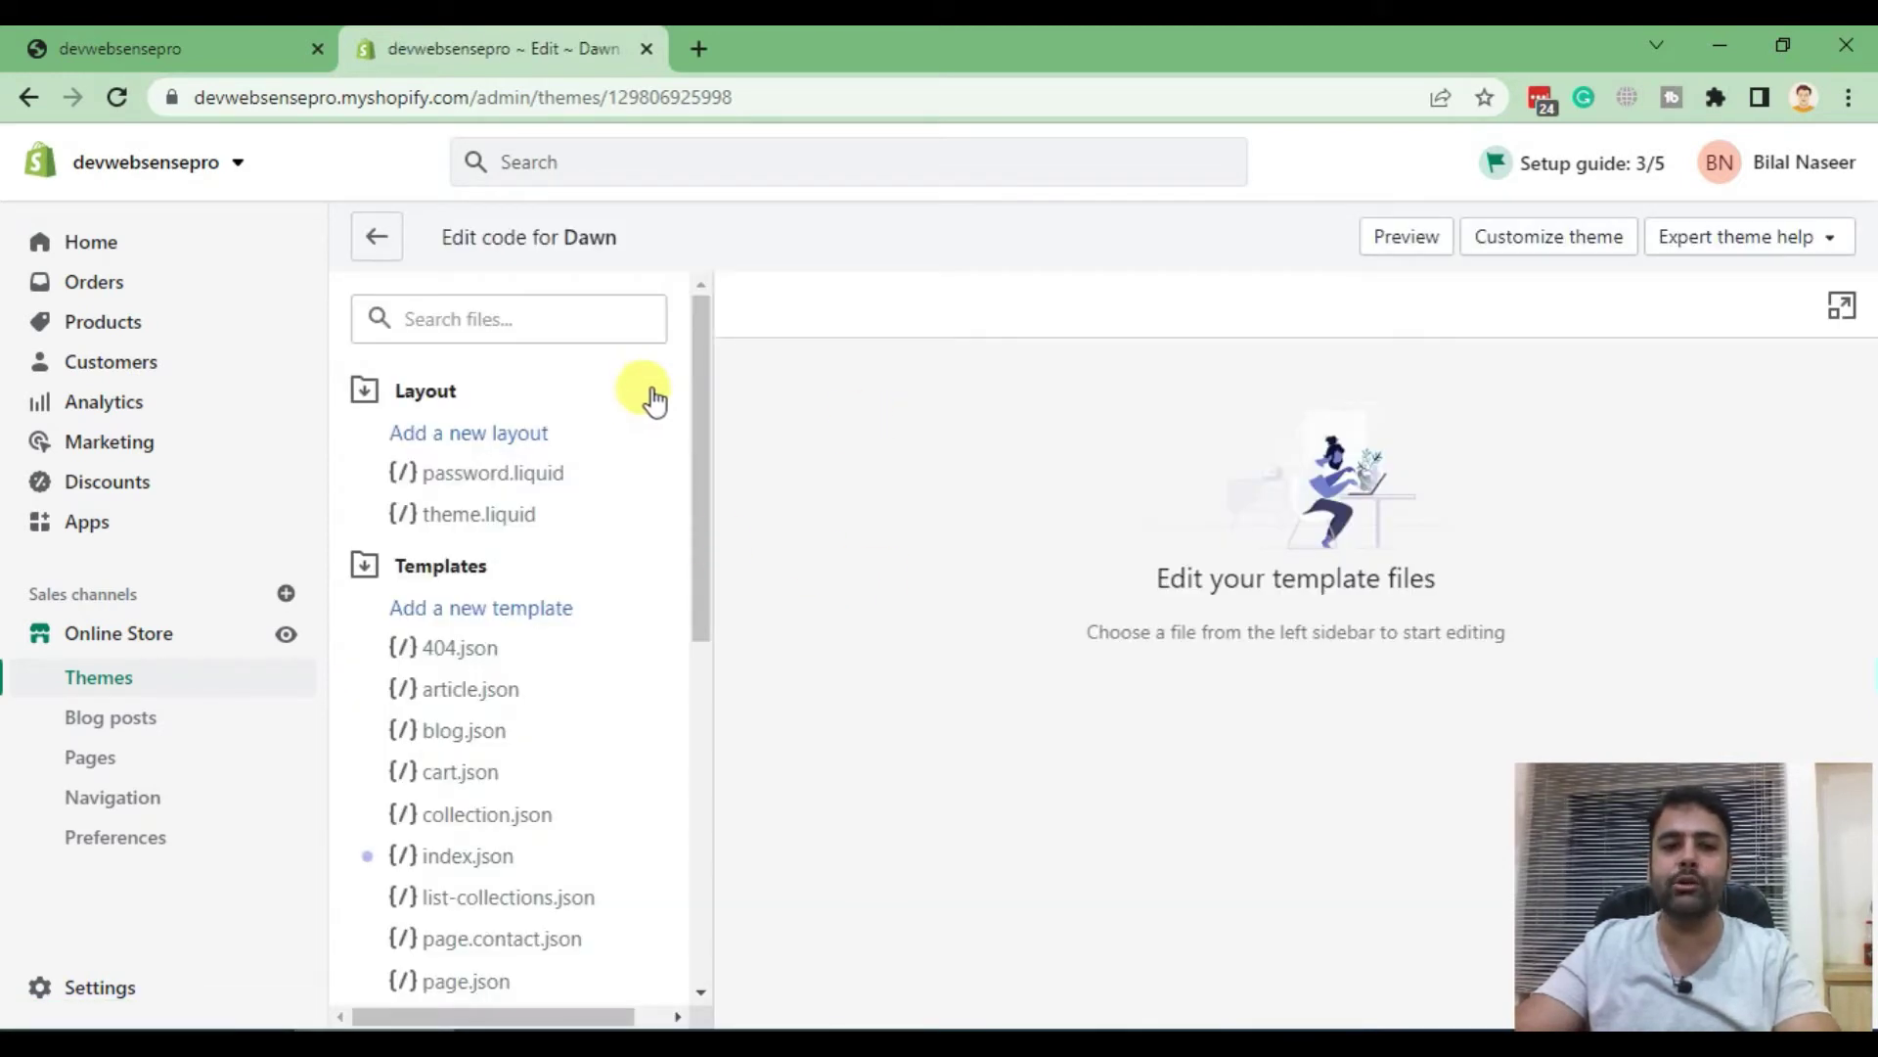
{"action": "scroll", "coordinate": [653, 398], "scroll_direction": "down", "scroll_amount": 4}
{"action": "scroll", "coordinate": [654, 396], "scroll_direction": "down", "scroll_amount": 2}
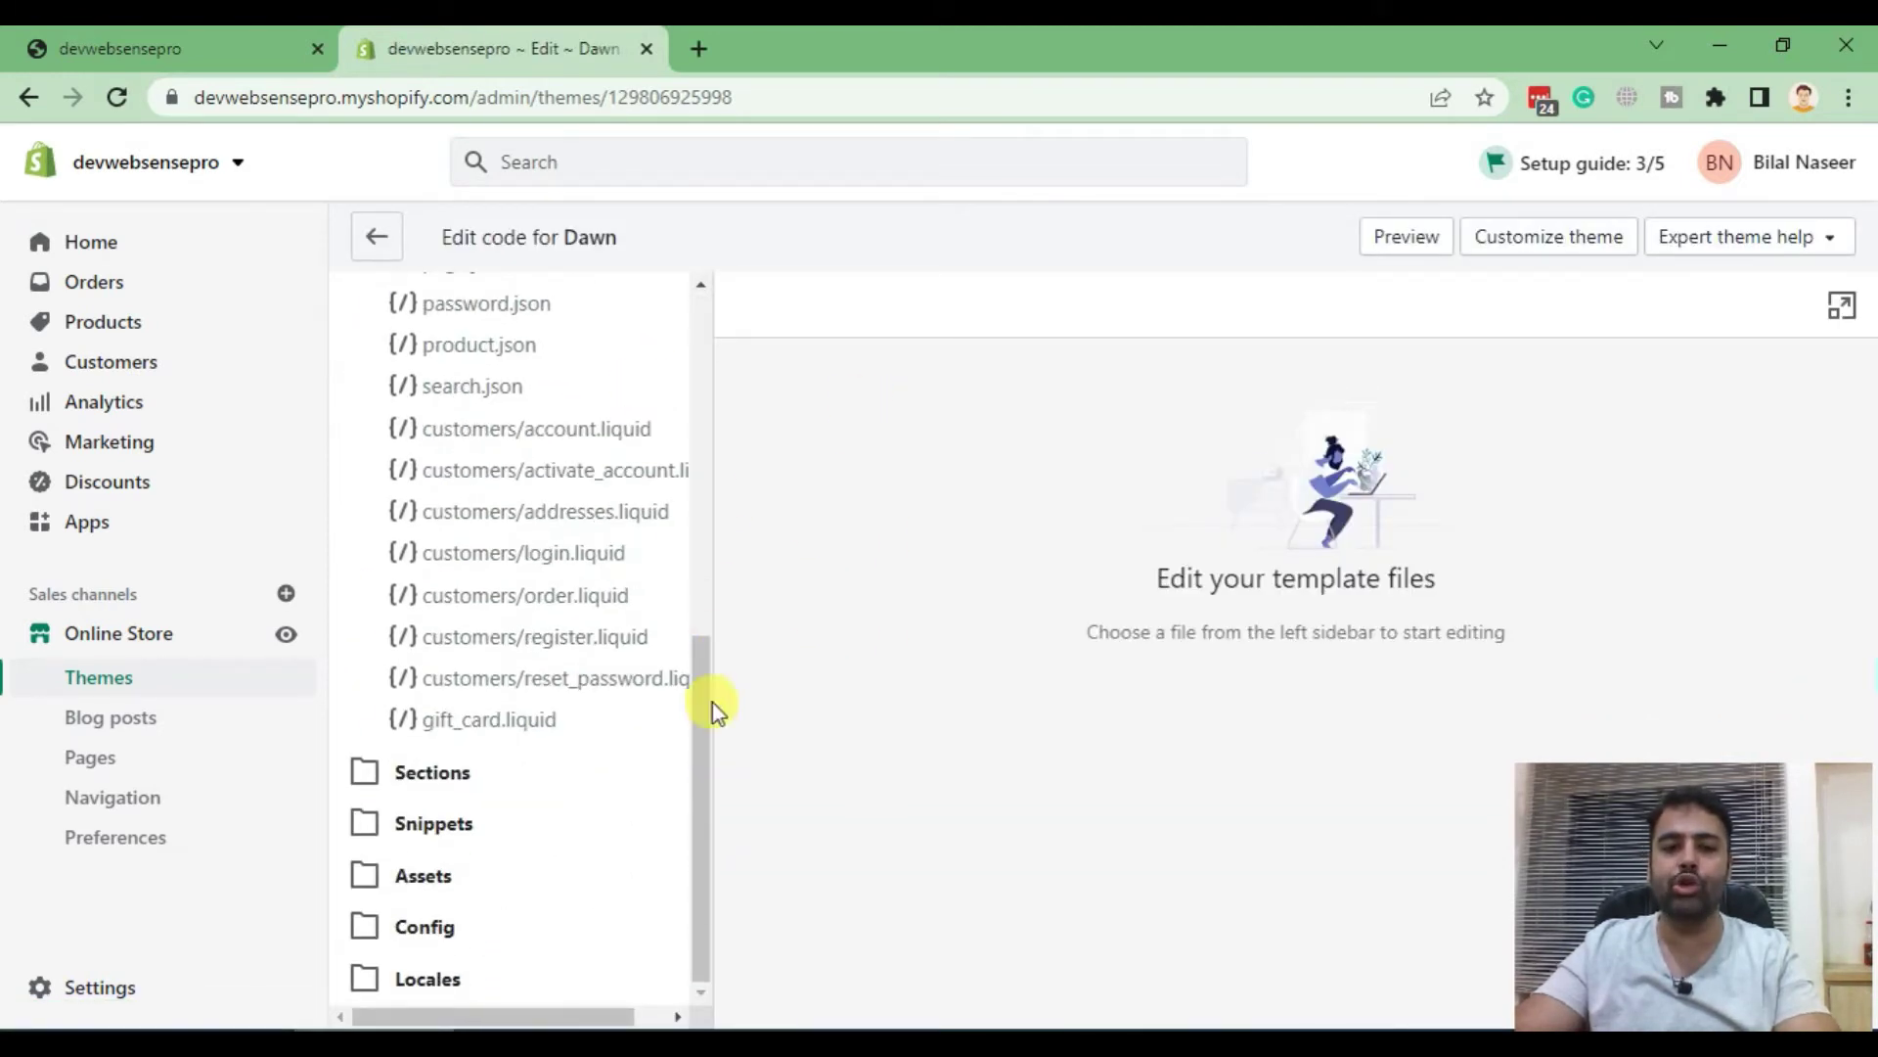
Expand Assets and upload logo.svg as a new asset
{"action": "left_click", "coordinate": [471, 886]}
{"action": "scroll", "coordinate": [575, 529], "scroll_direction": "down", "scroll_amount": 4}
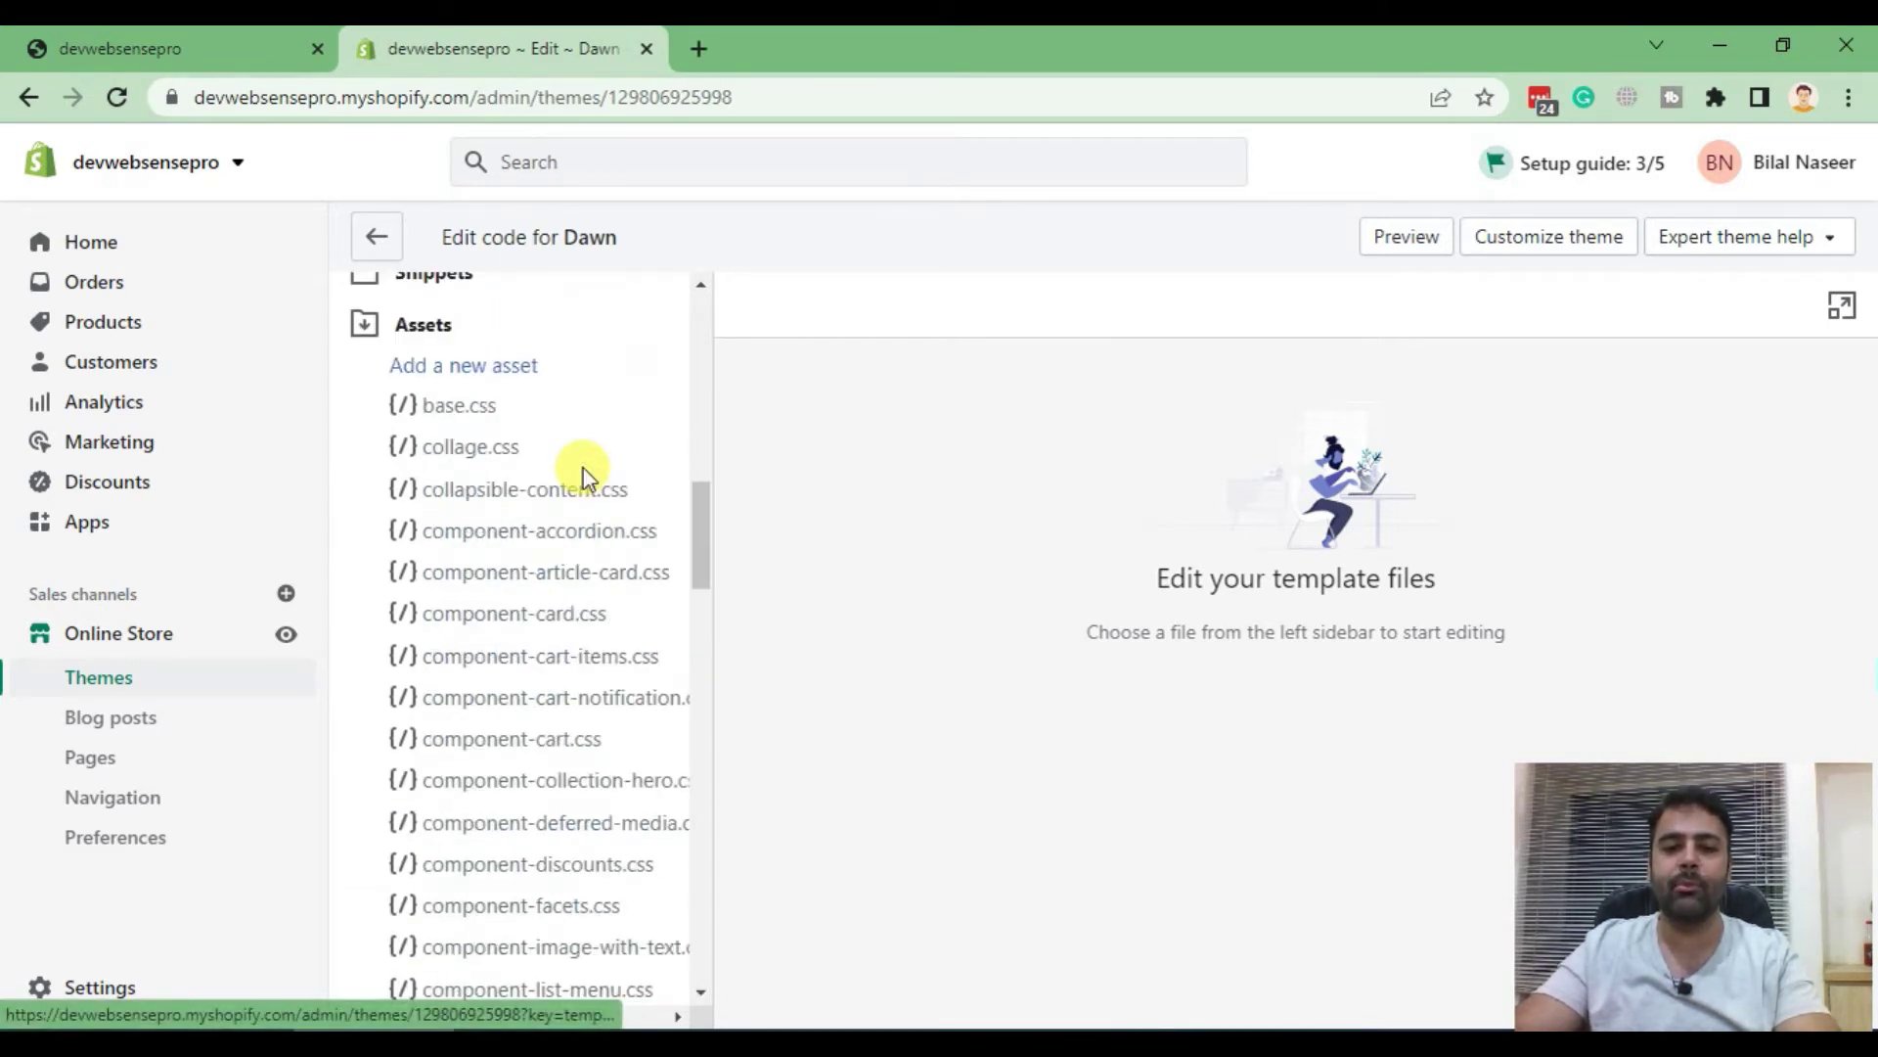
{"action": "left_click", "coordinate": [486, 370]}
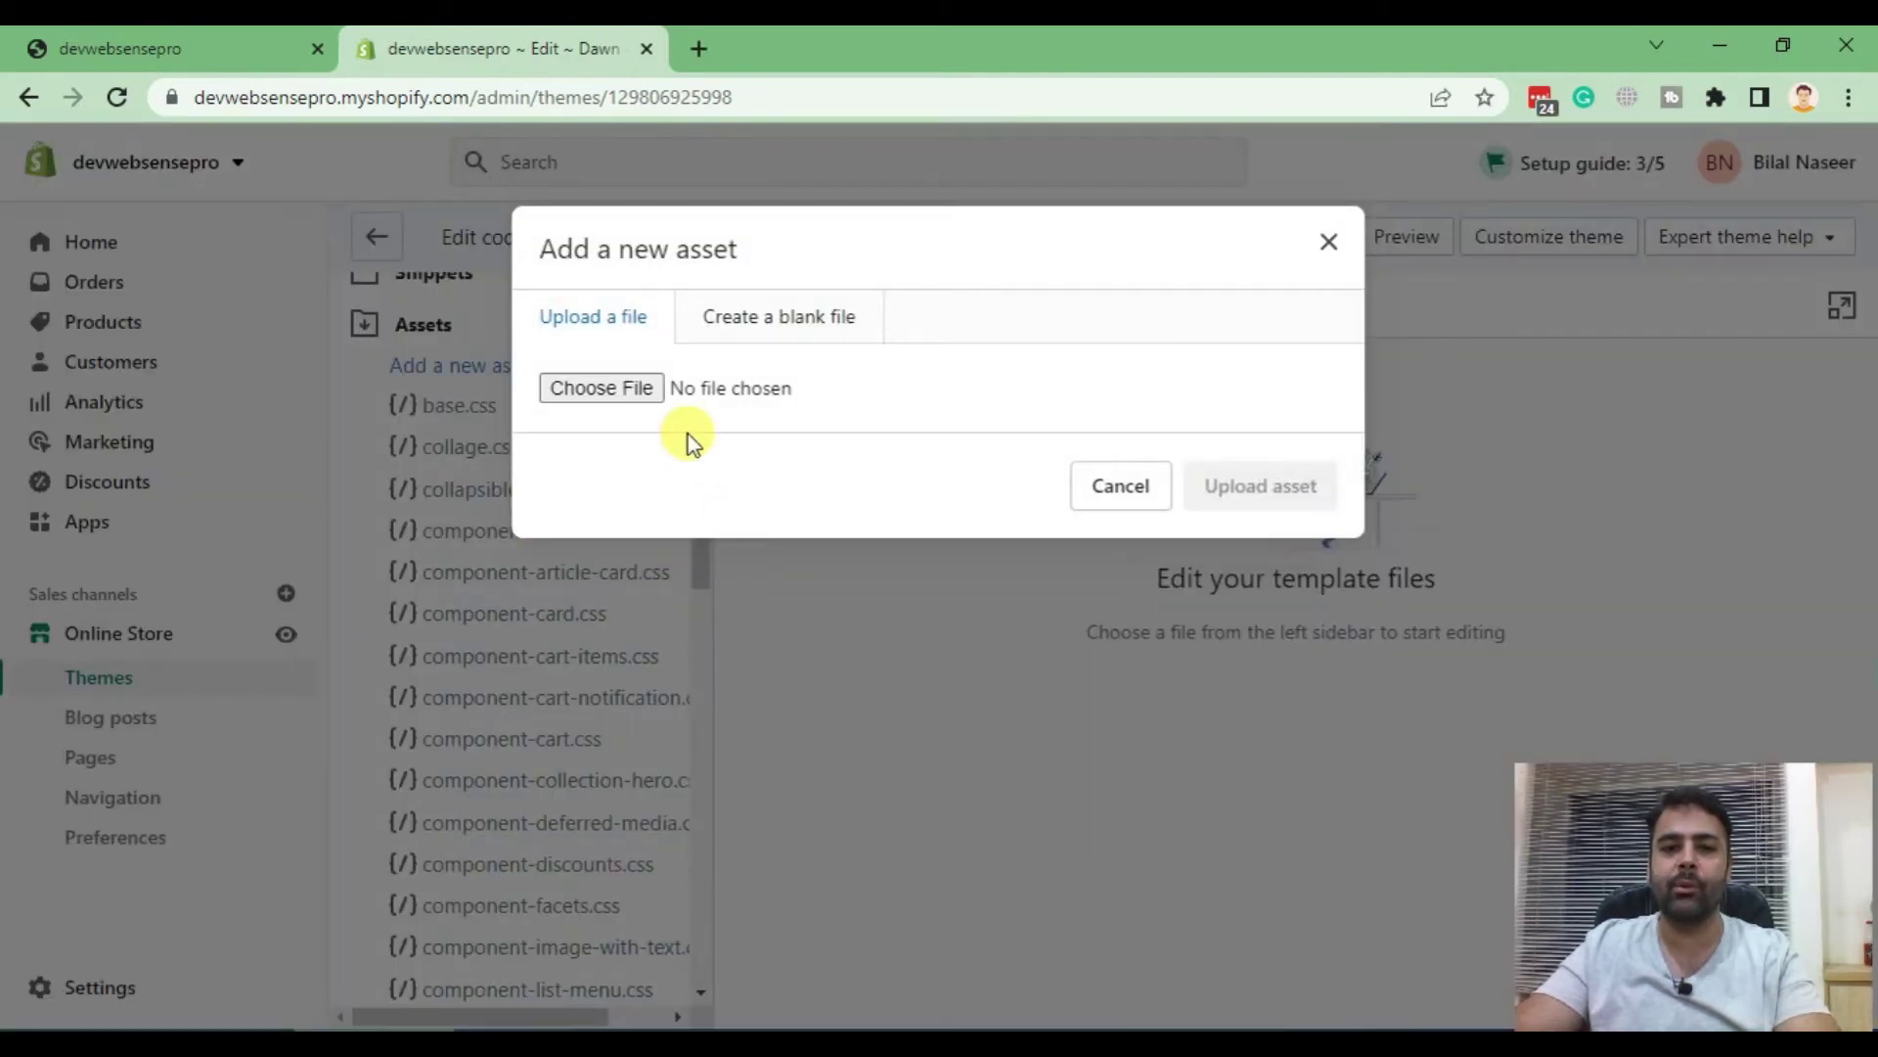
{"action": "left_click", "coordinate": [624, 390]}
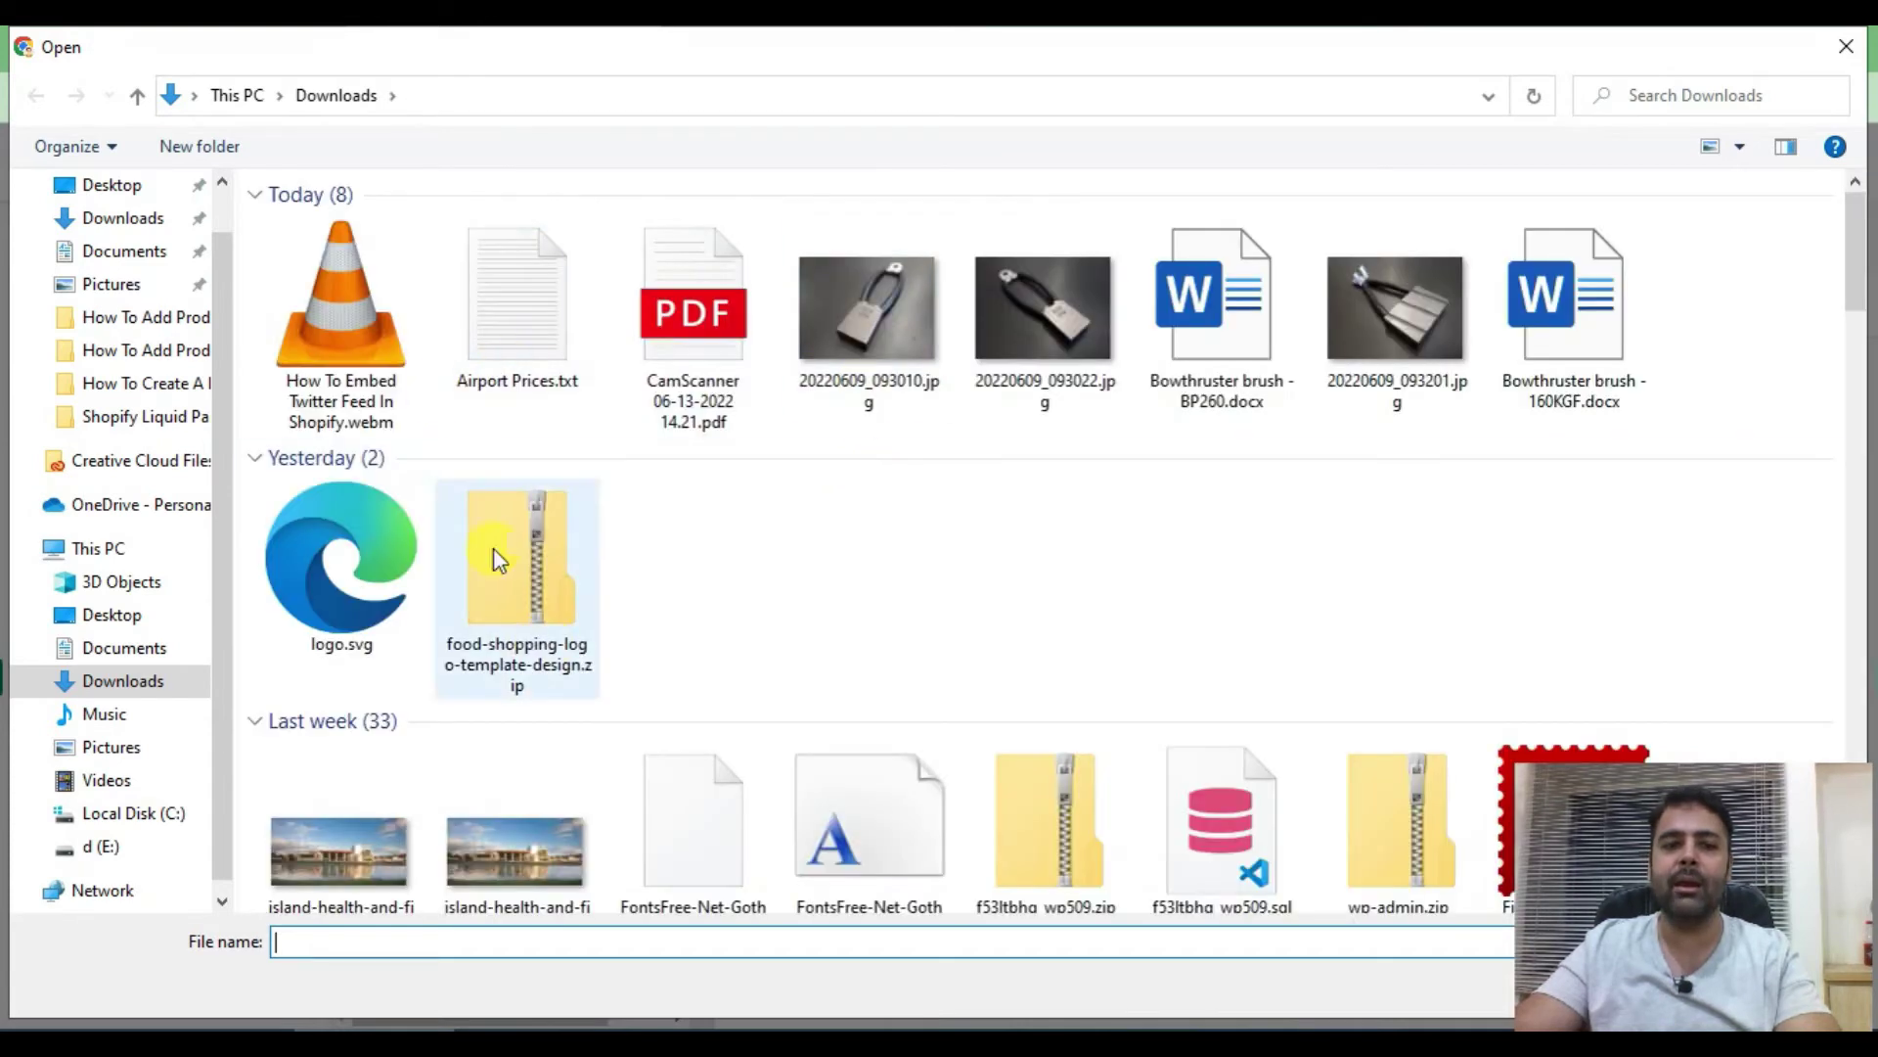
{"action": "left_click", "coordinate": [382, 567]}
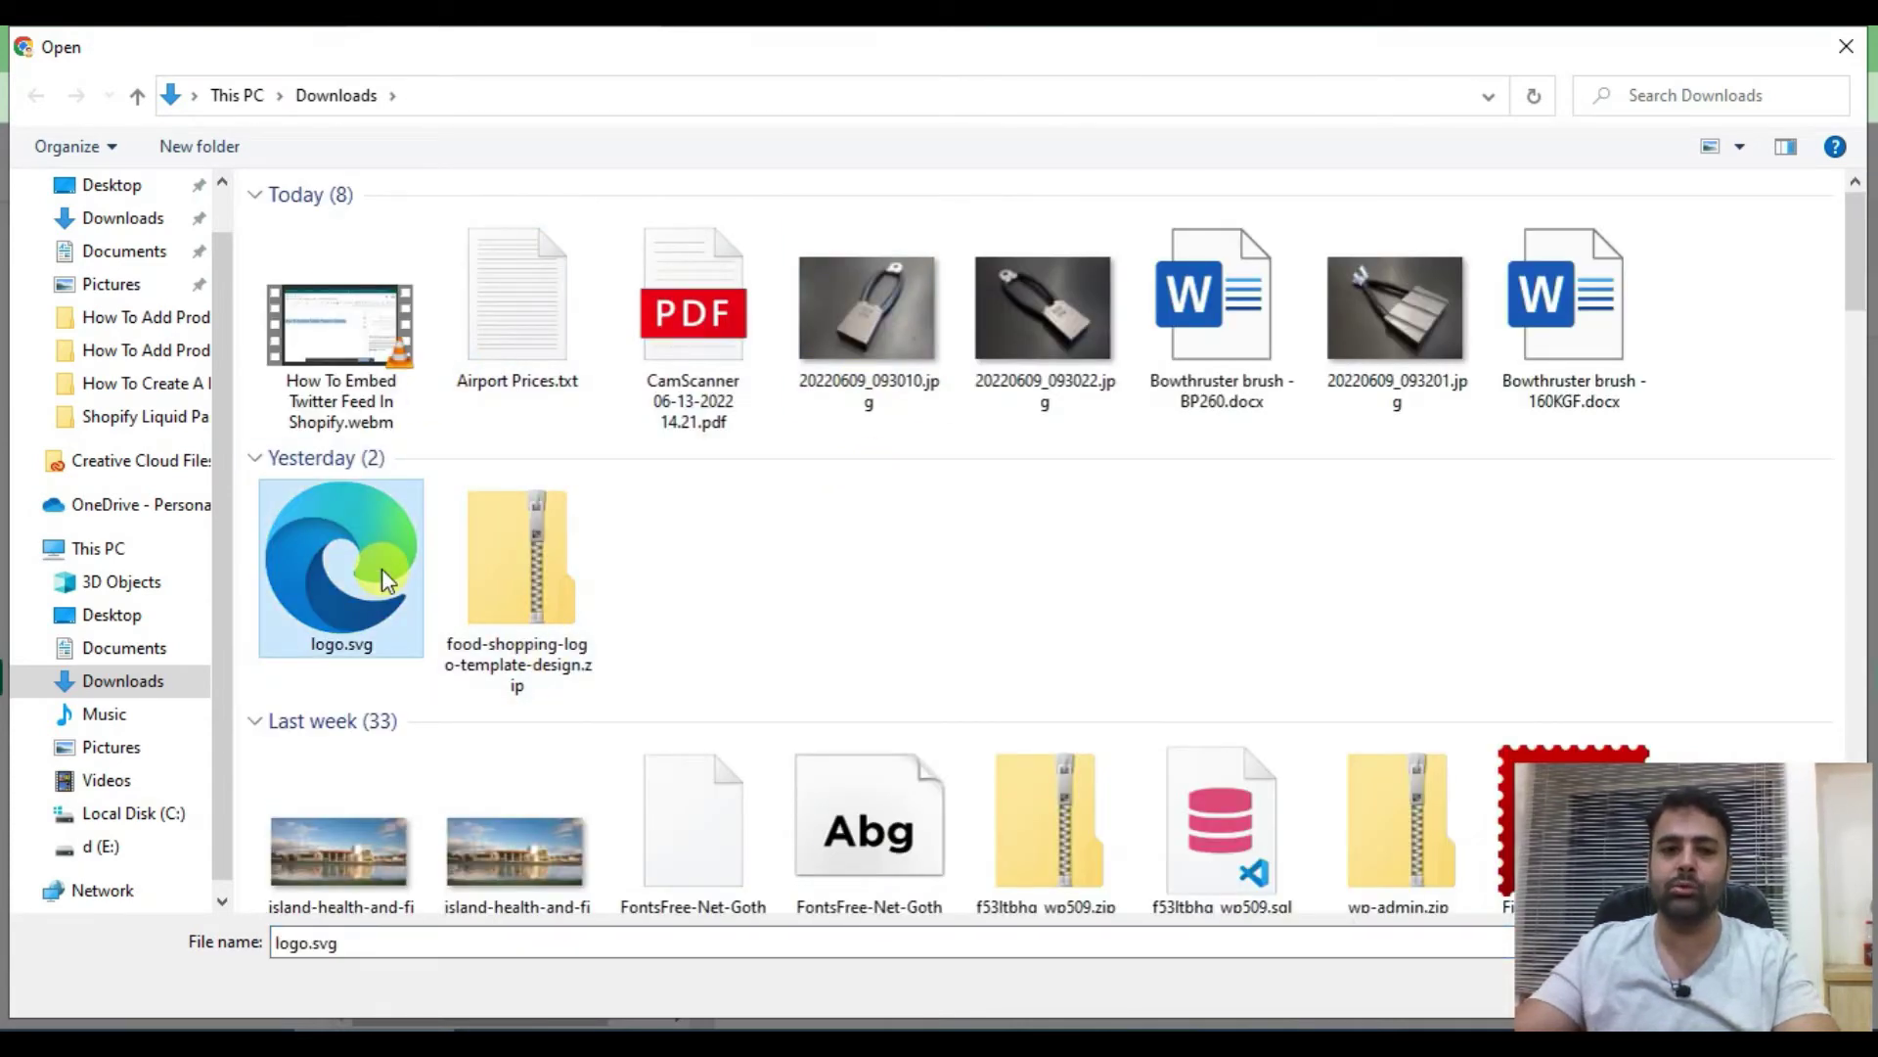
{"action": "double_click", "coordinate": [381, 567]}
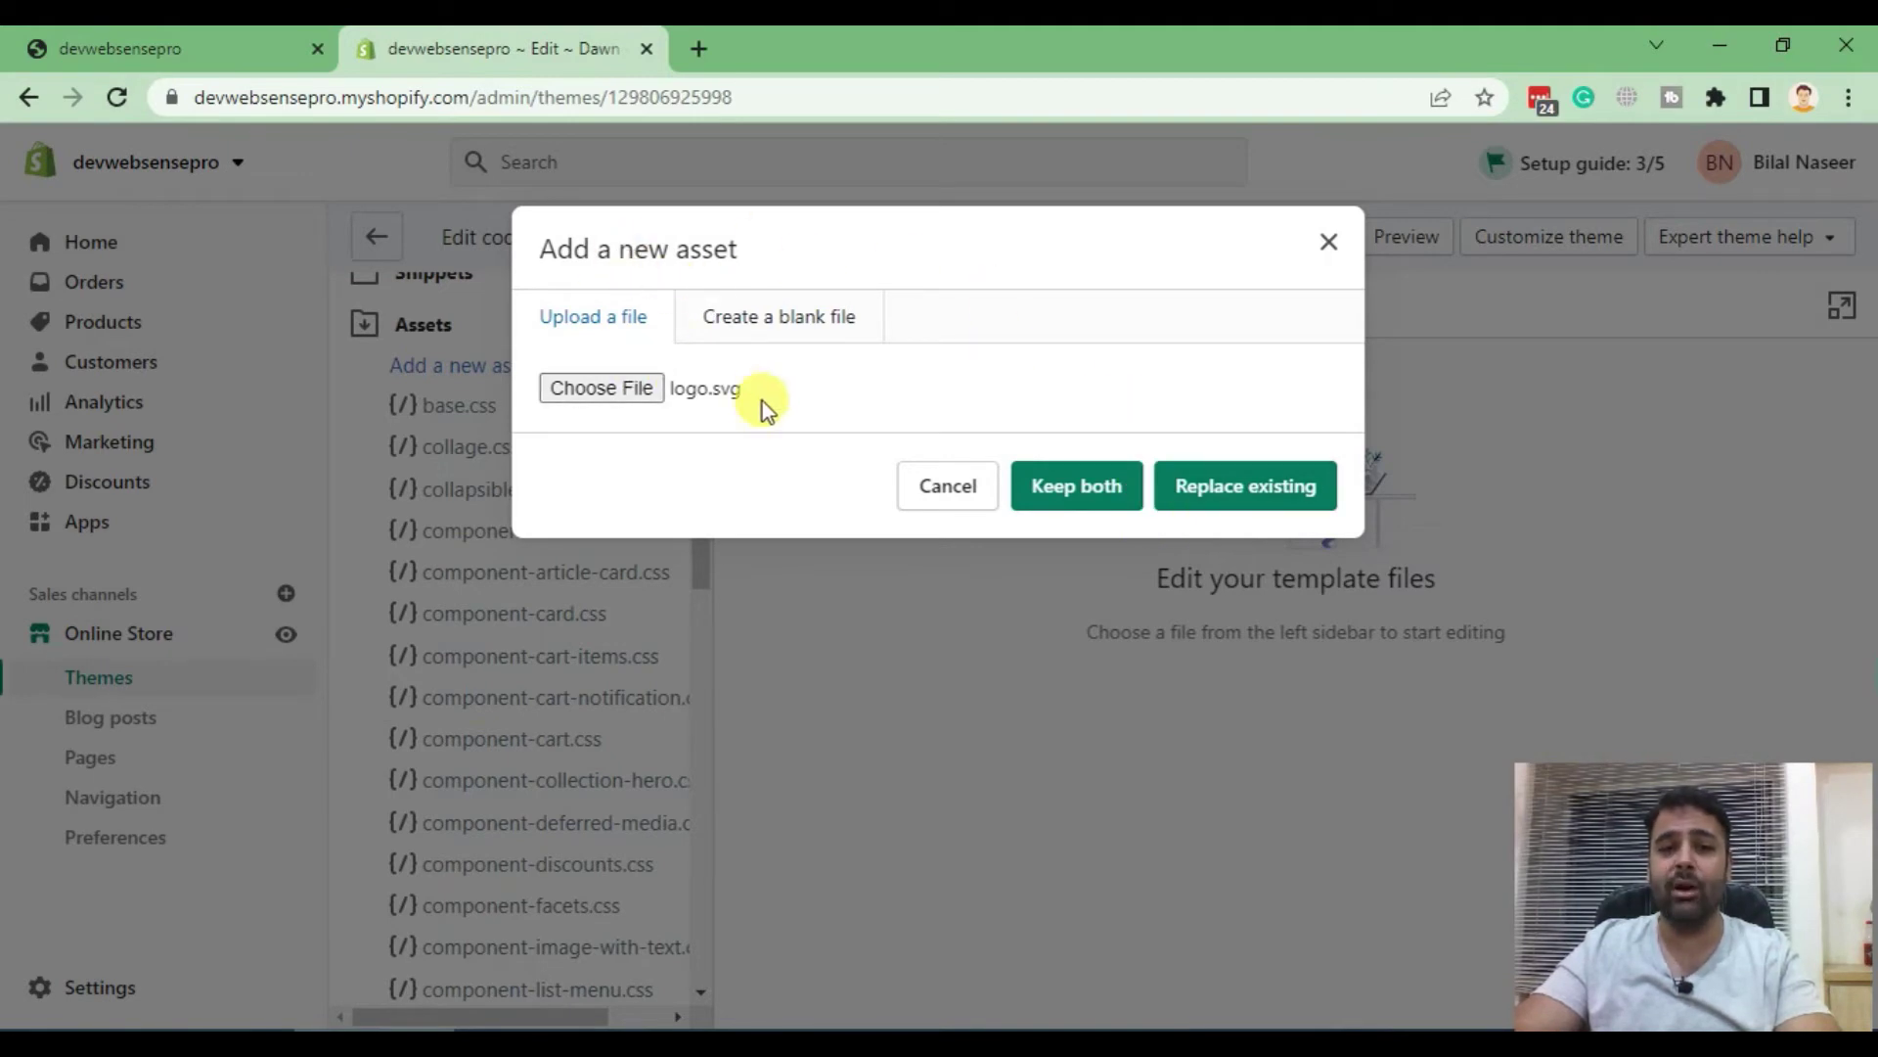
Cancel a second file browse and close the Add a new asset dialog
{"action": "left_click", "coordinate": [710, 405]}
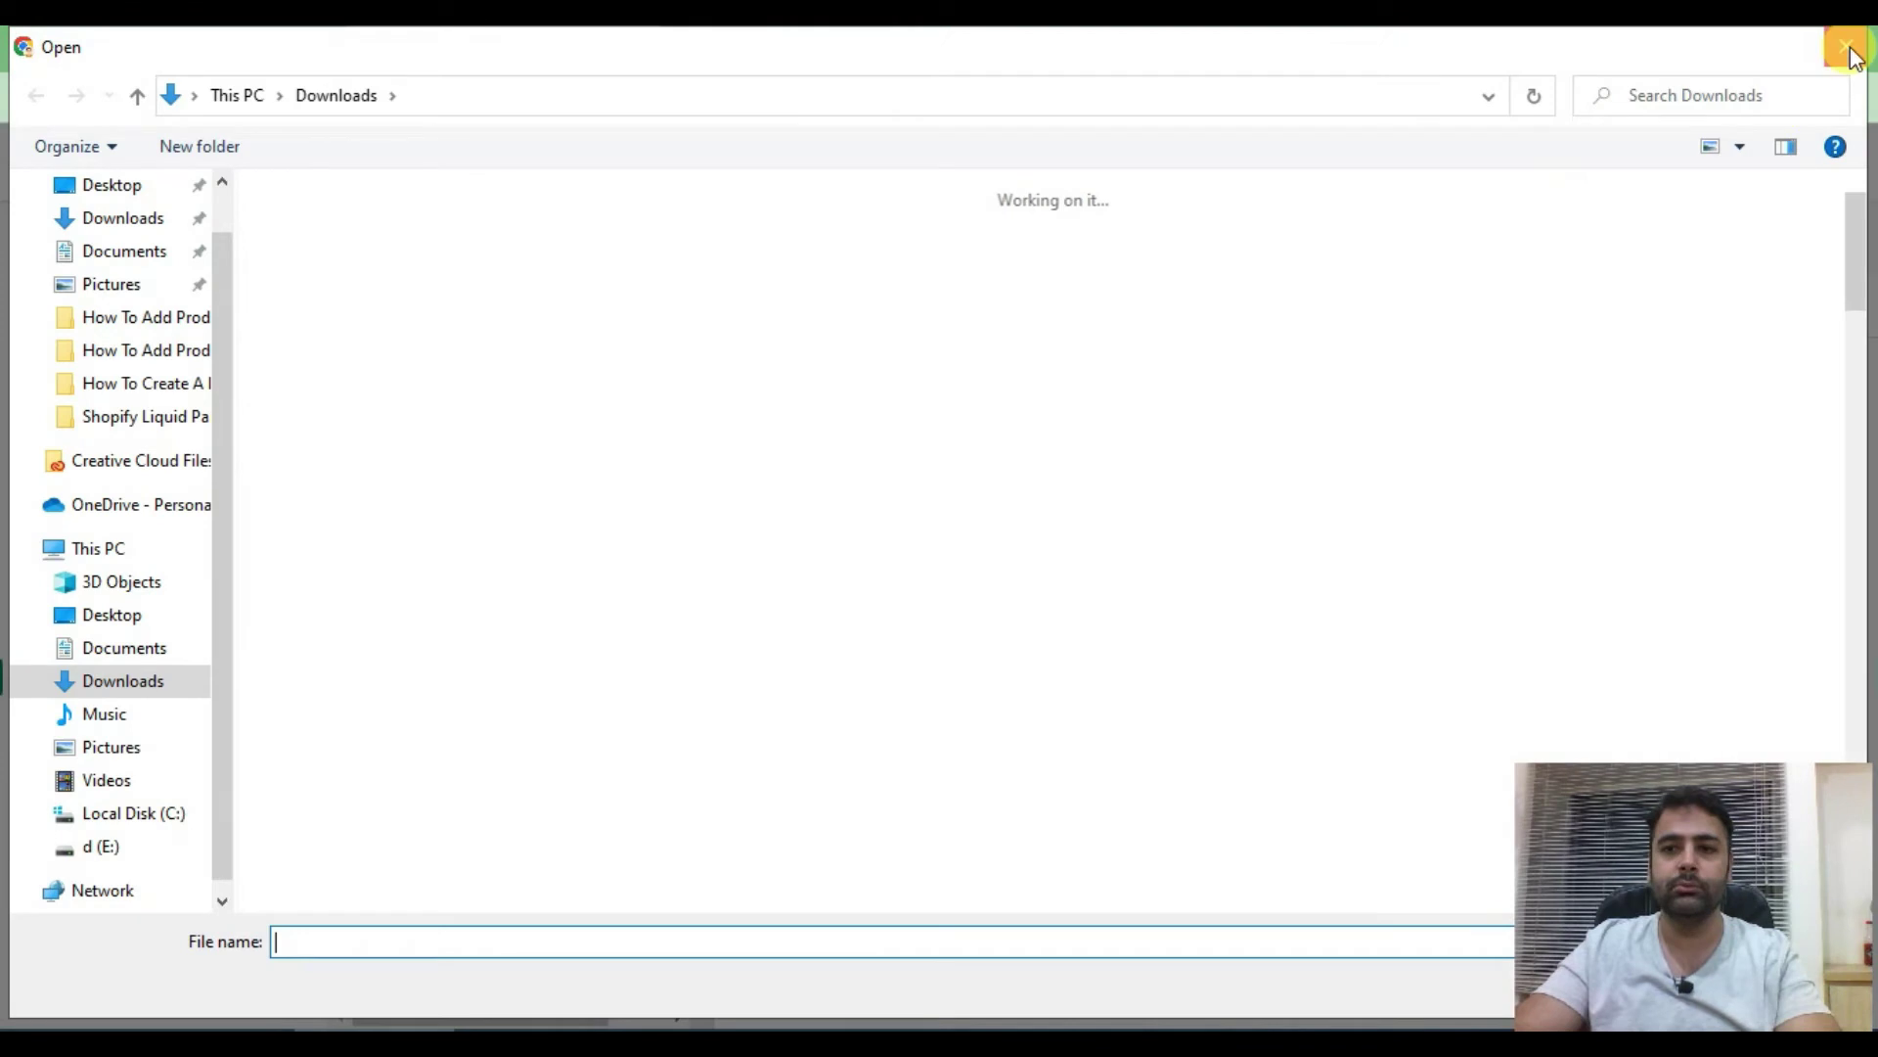
{"action": "left_click", "coordinate": [1853, 47]}
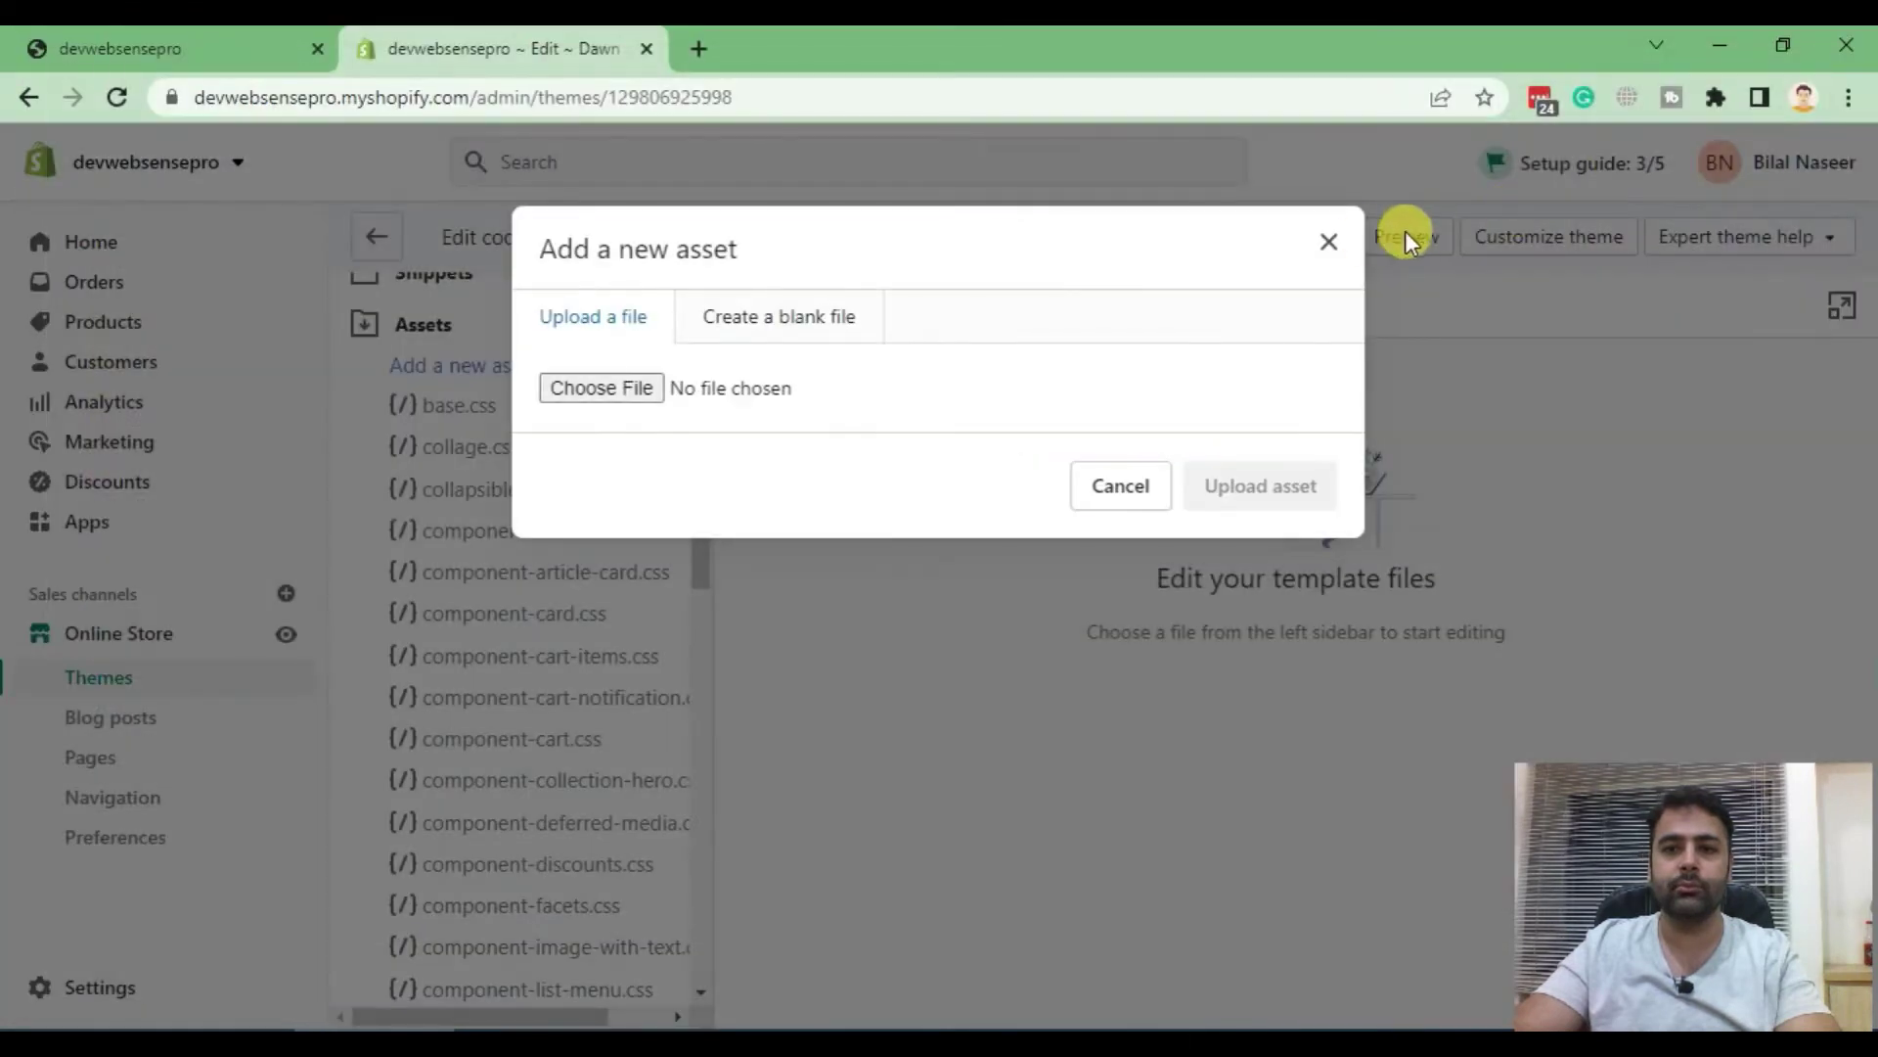
{"action": "left_click", "coordinate": [1331, 241]}
{"action": "scroll", "coordinate": [523, 490], "scroll_direction": "down", "scroll_amount": 4}
{"action": "scroll", "coordinate": [523, 491], "scroll_direction": "down", "scroll_amount": 3}
{"action": "scroll", "coordinate": [534, 490], "scroll_direction": "down", "scroll_amount": 2}
{"action": "scroll", "coordinate": [540, 493], "scroll_direction": "down", "scroll_amount": 6}
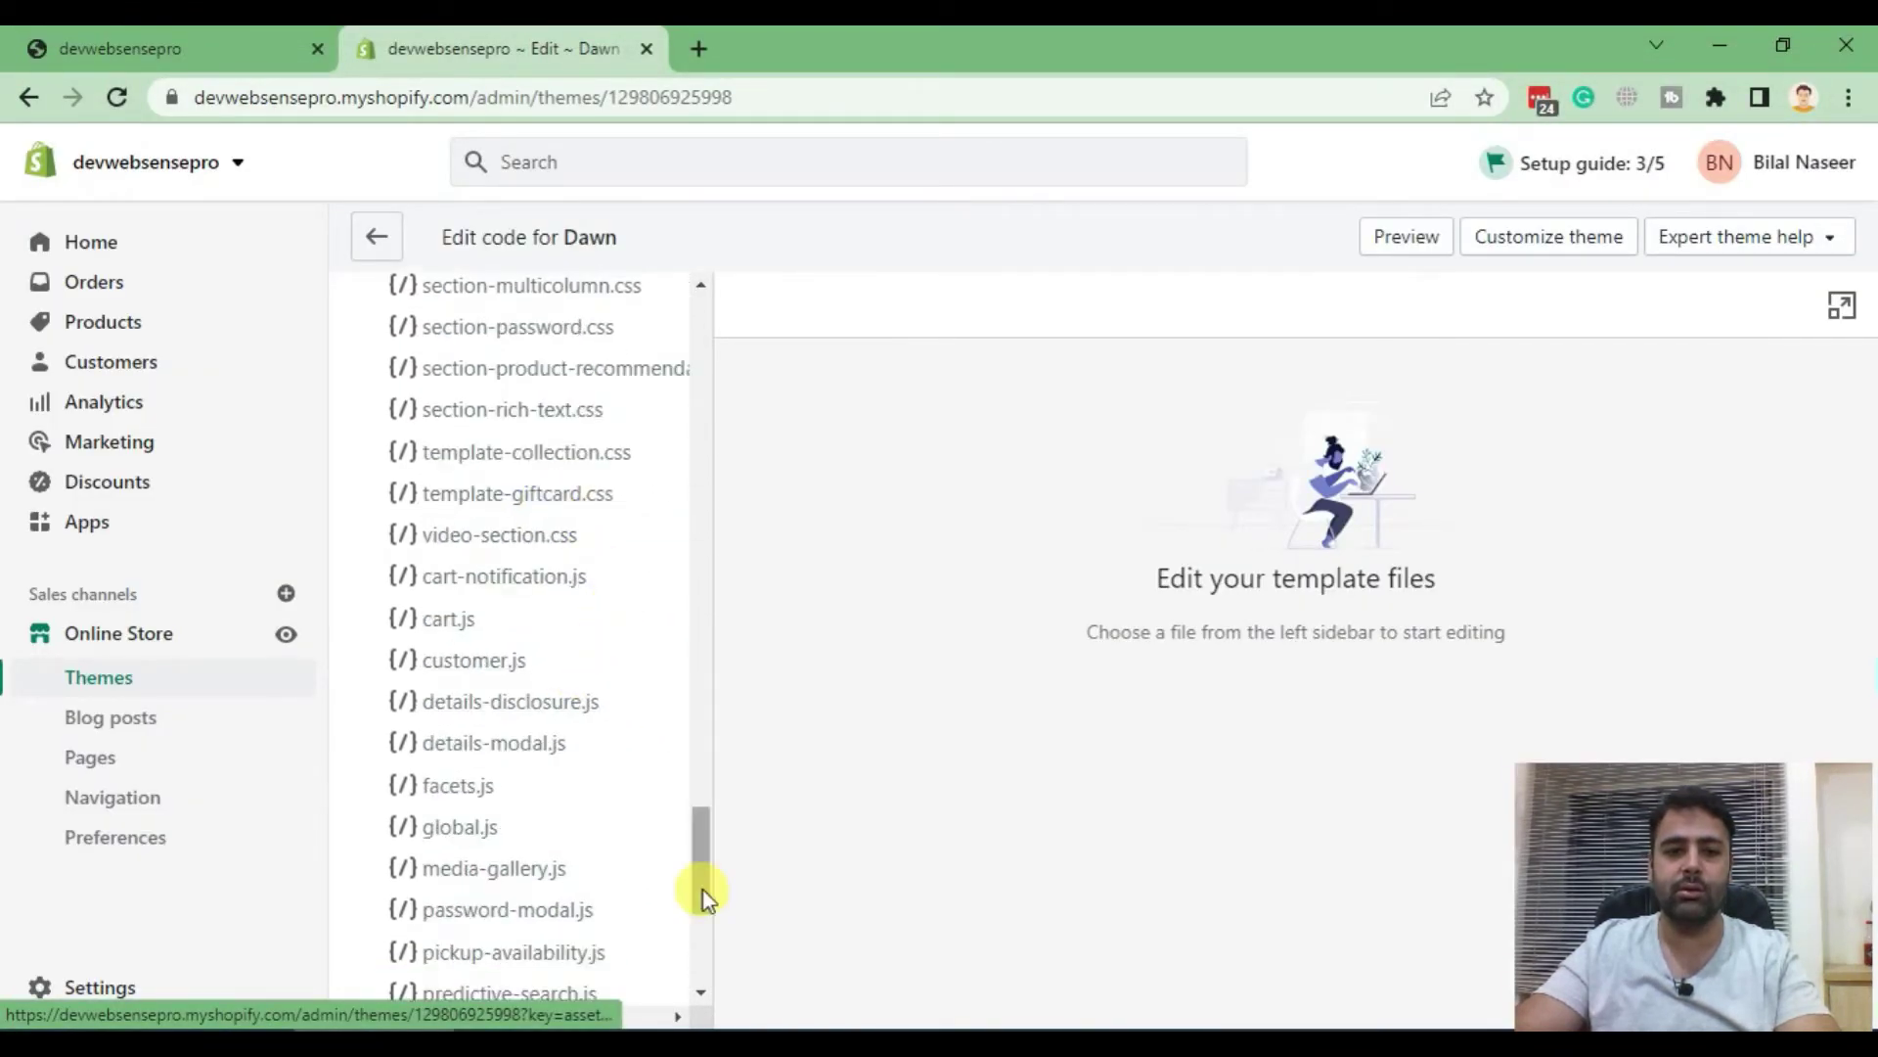
{"action": "left_click_drag", "start_coordinate": [696, 886], "coordinate": [728, 970]}
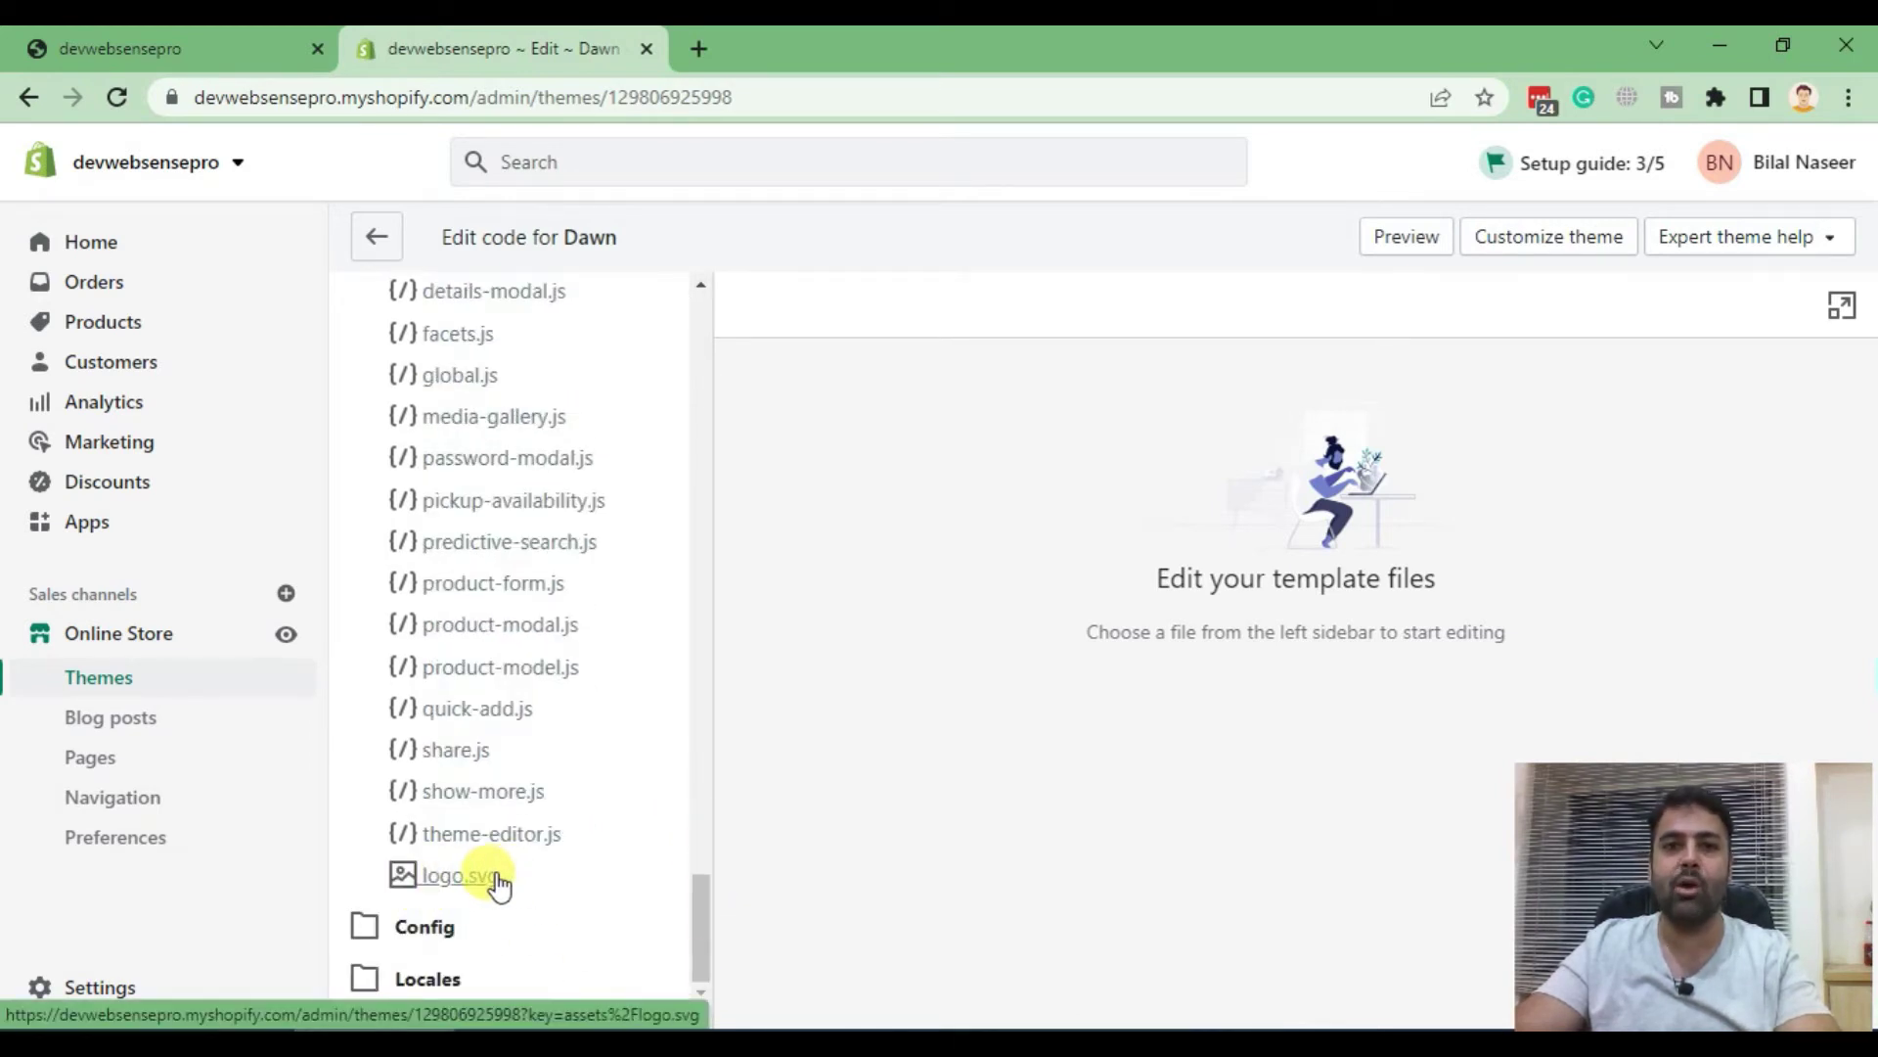
{"action": "left_click_drag", "start_coordinate": [694, 906], "coordinate": [692, 305]}
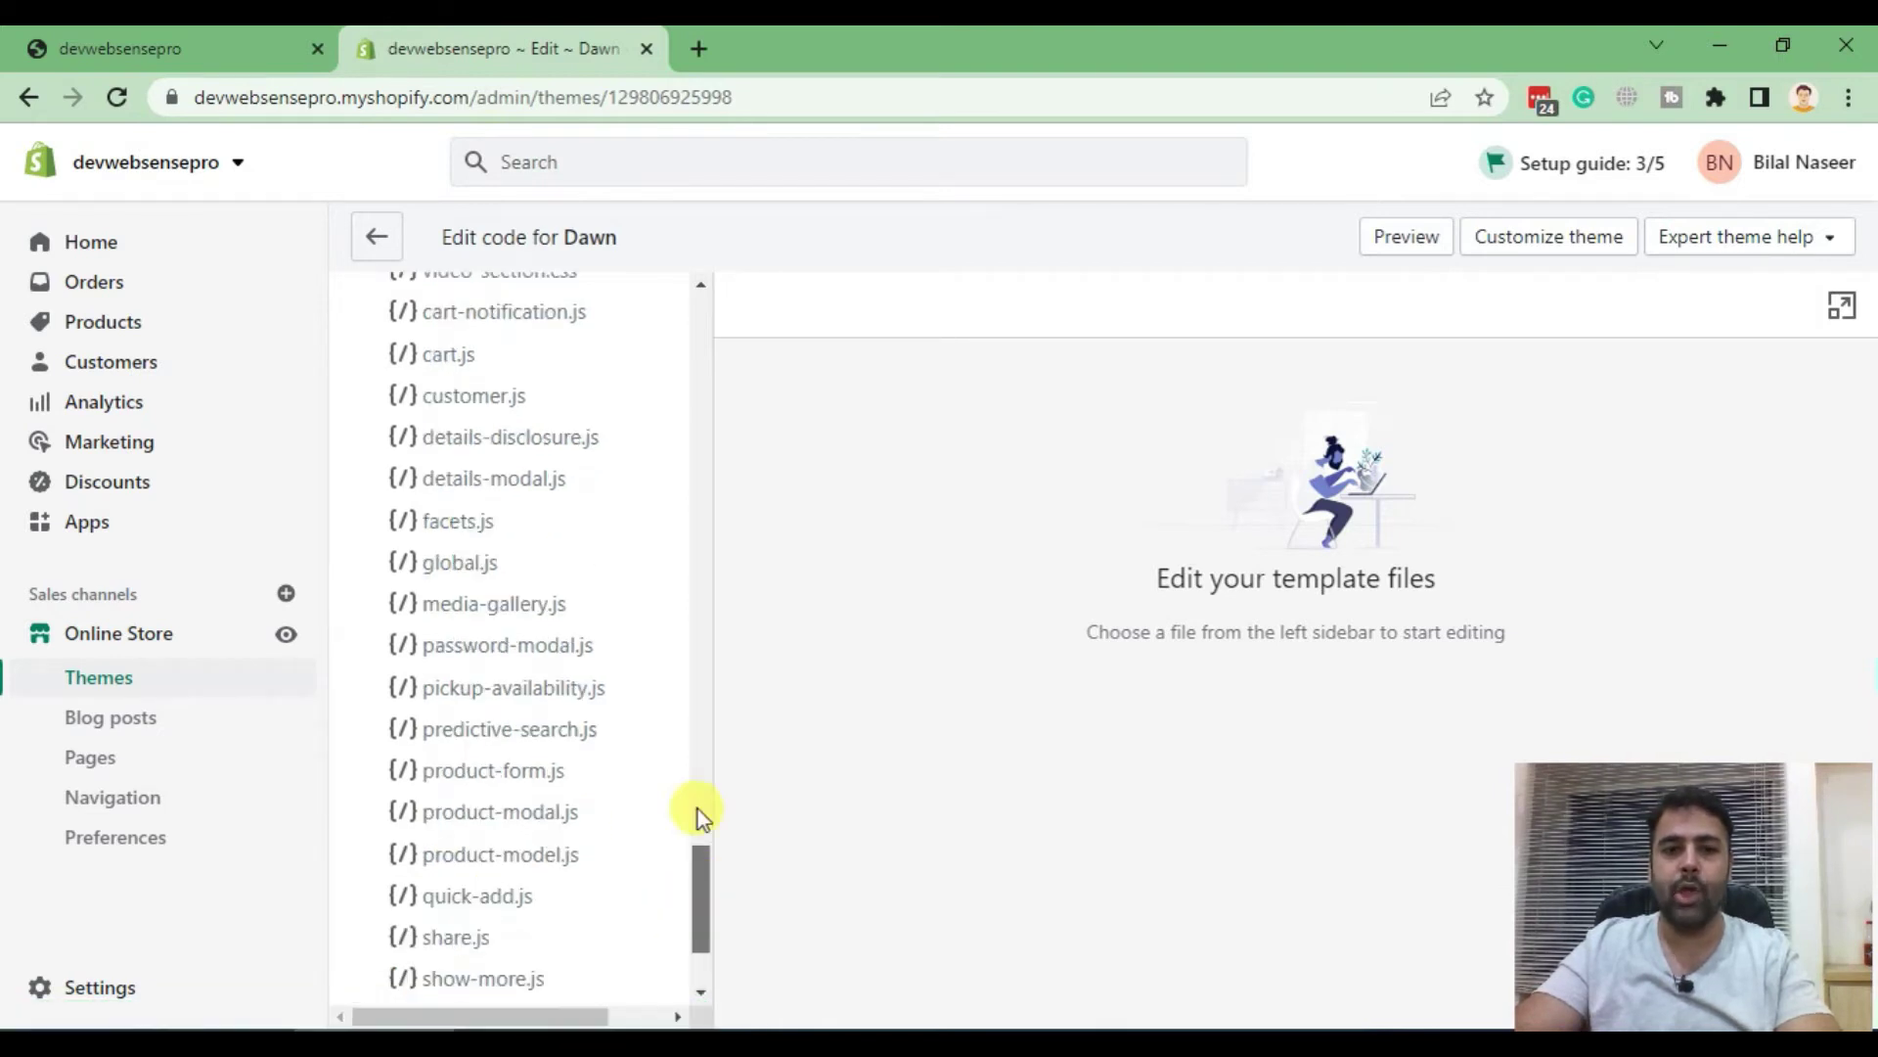
Search the theme files for header, open header.liquid, and focus its code near the logo block
{"action": "left_click", "coordinate": [516, 319]}
{"action": "type", "text": "header"}
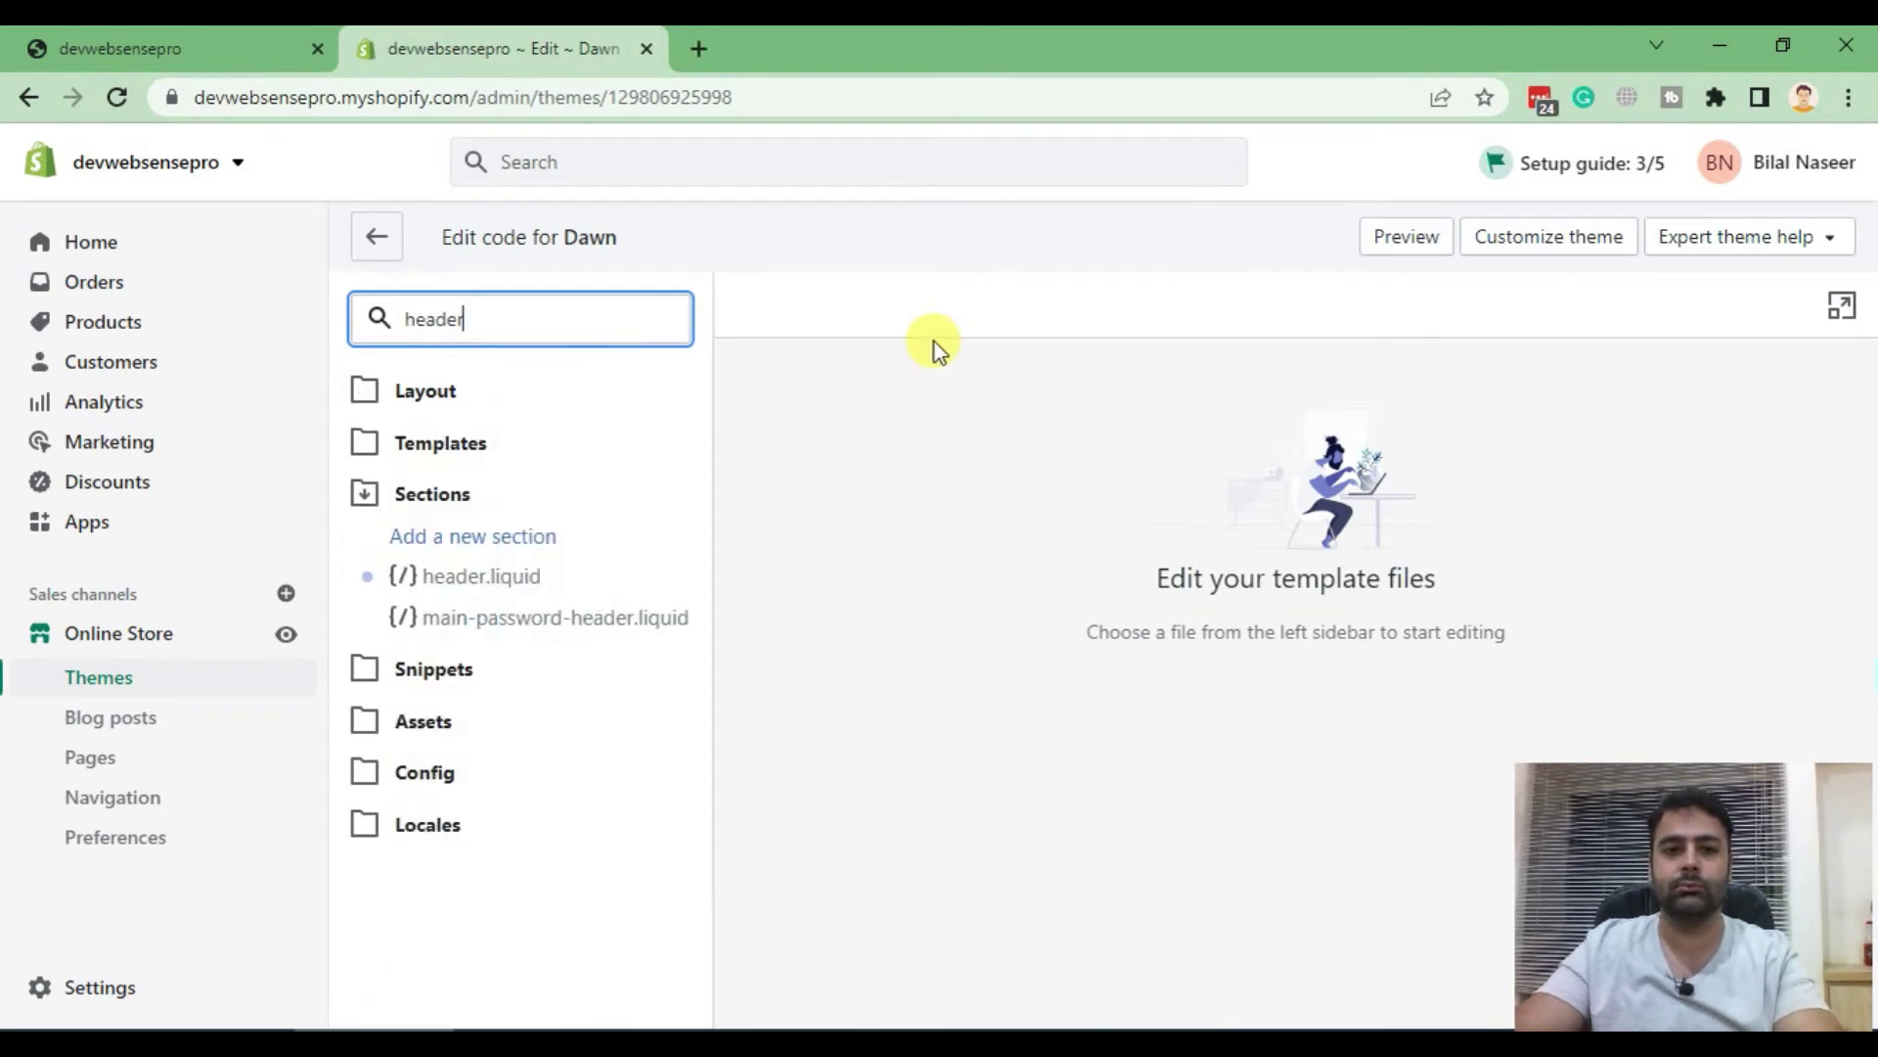
{"action": "left_click", "coordinate": [466, 583]}
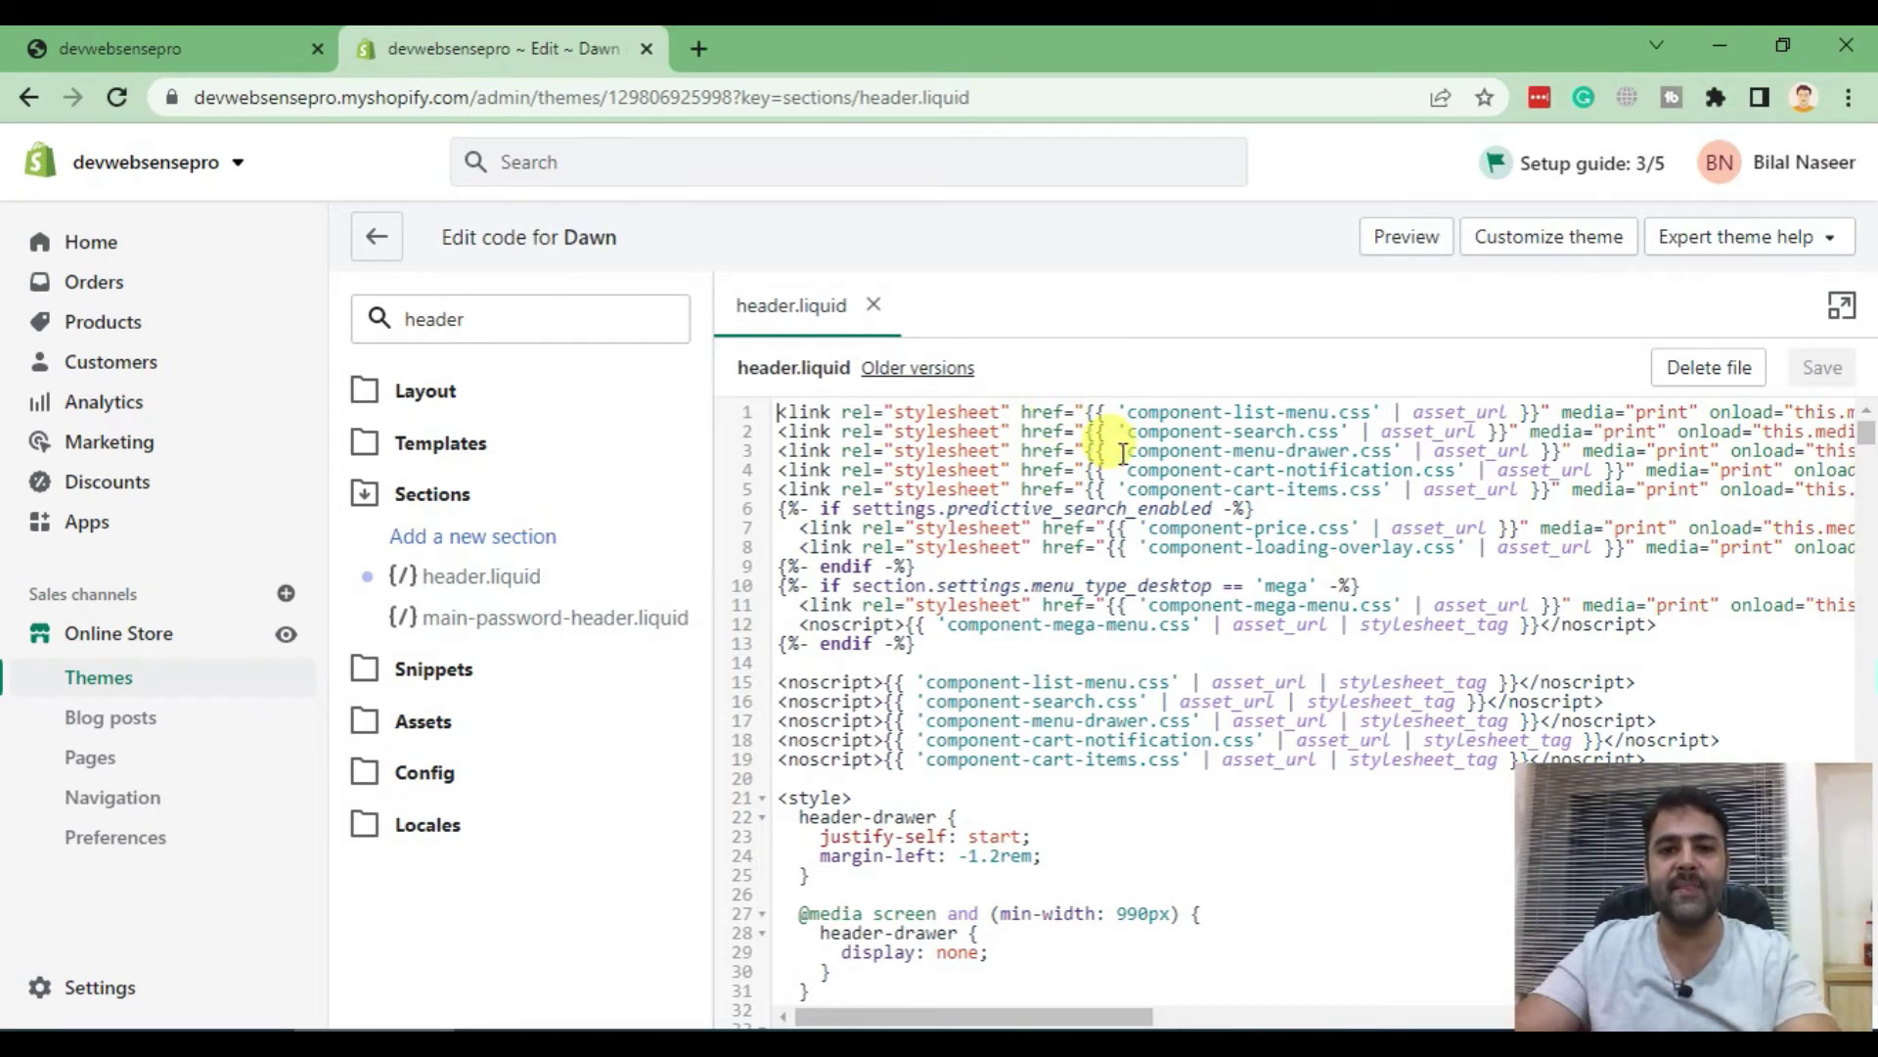
{"action": "scroll", "coordinate": [1123, 450], "scroll_direction": "down", "scroll_amount": 5}
{"action": "scroll", "coordinate": [1123, 450], "scroll_direction": "down", "scroll_amount": 3}
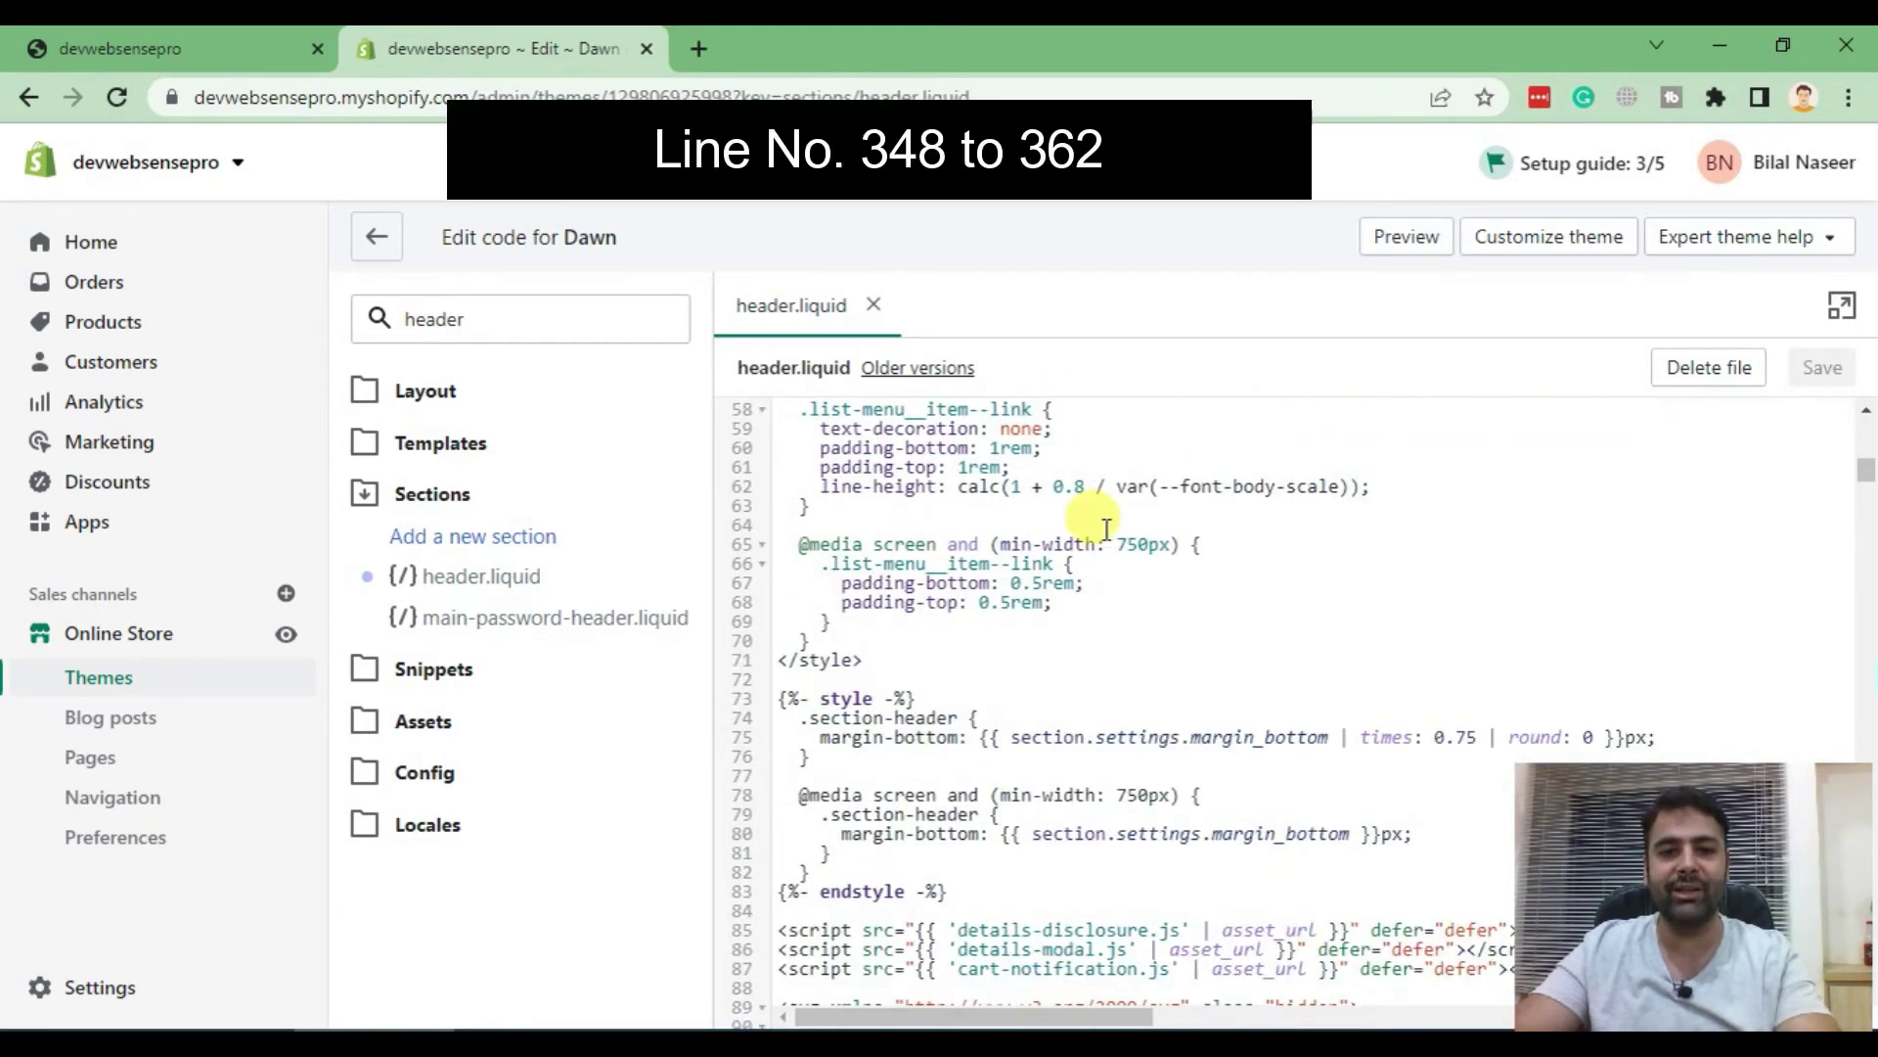
{"action": "left_click", "coordinate": [1086, 491]}
{"action": "scroll", "coordinate": [1086, 491], "scroll_direction": "down", "scroll_amount": 1}
{"action": "scroll", "coordinate": [1159, 440], "scroll_direction": "down", "scroll_amount": 6}
{"action": "scroll", "coordinate": [1160, 441], "scroll_direction": "down", "scroll_amount": 2}
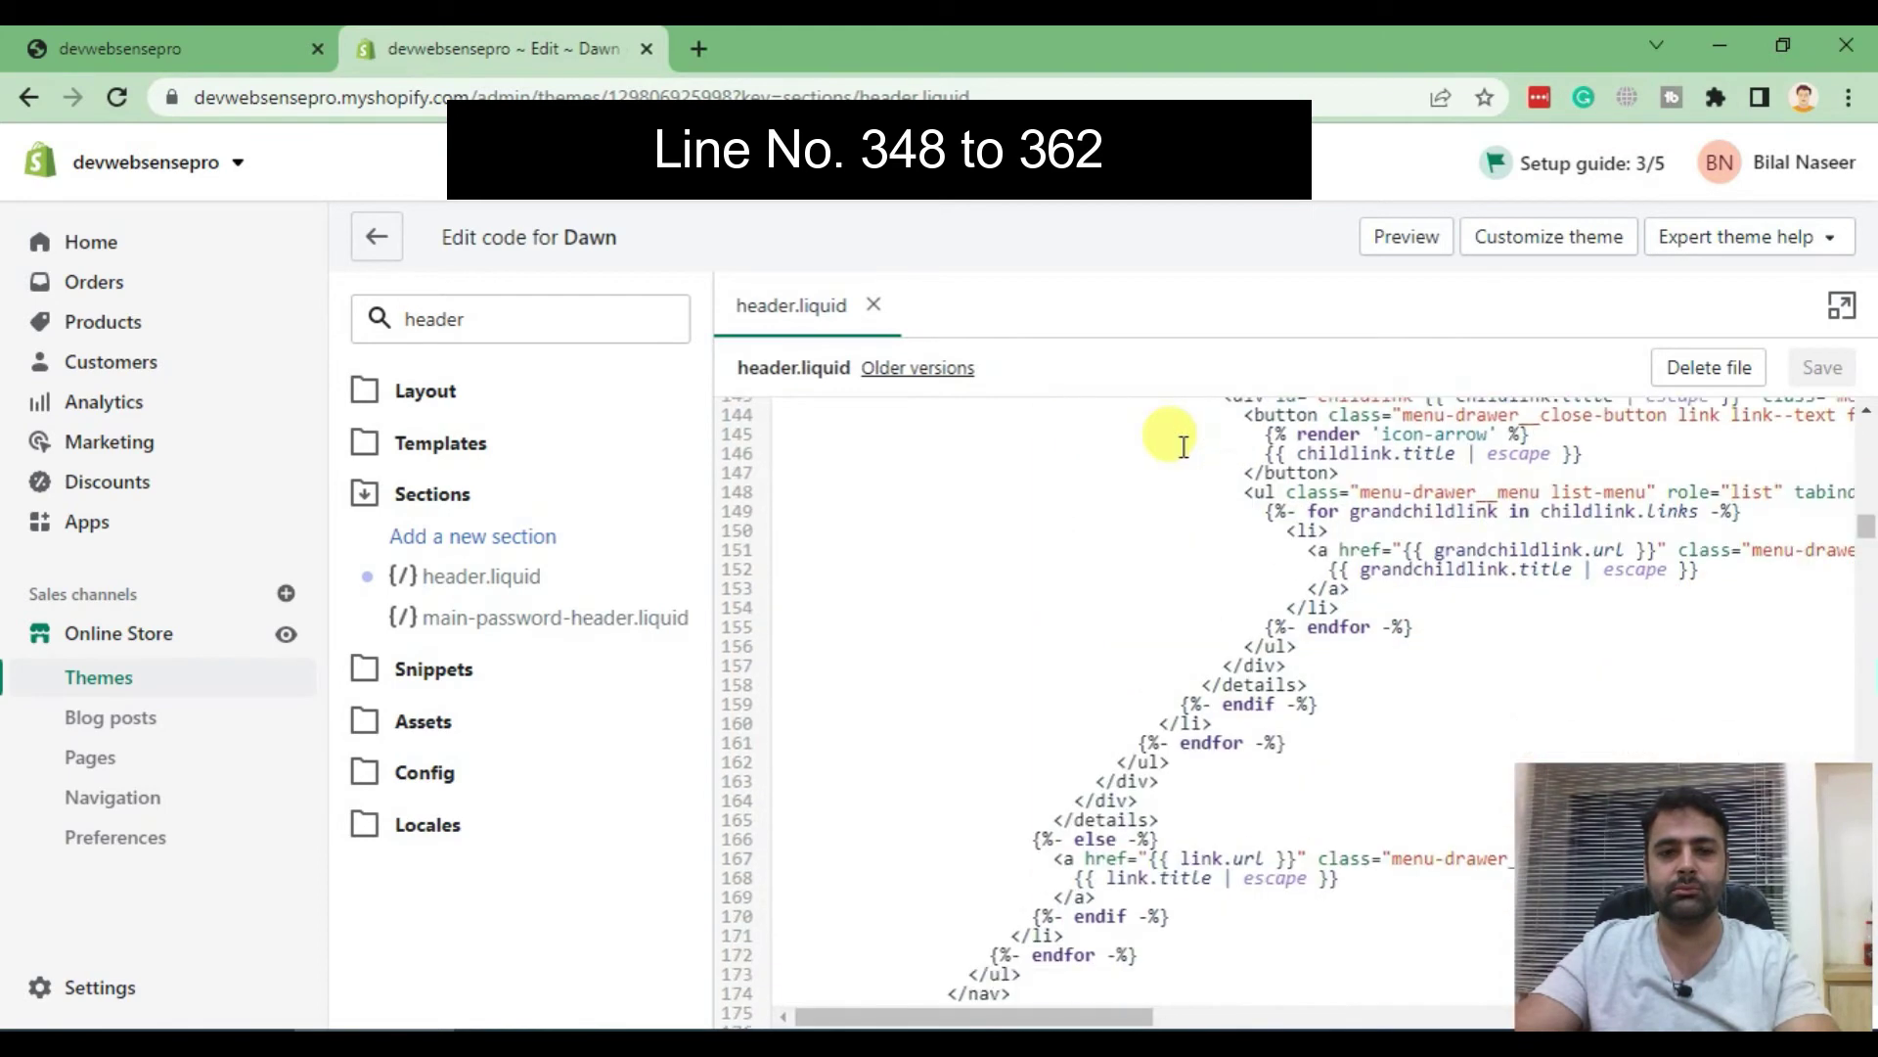
{"action": "scroll", "coordinate": [1122, 499], "scroll_direction": "down", "scroll_amount": 4}
{"action": "scroll", "coordinate": [1101, 462], "scroll_direction": "down", "scroll_amount": 1}
{"action": "scroll", "coordinate": [1086, 441], "scroll_direction": "down", "scroll_amount": 3}
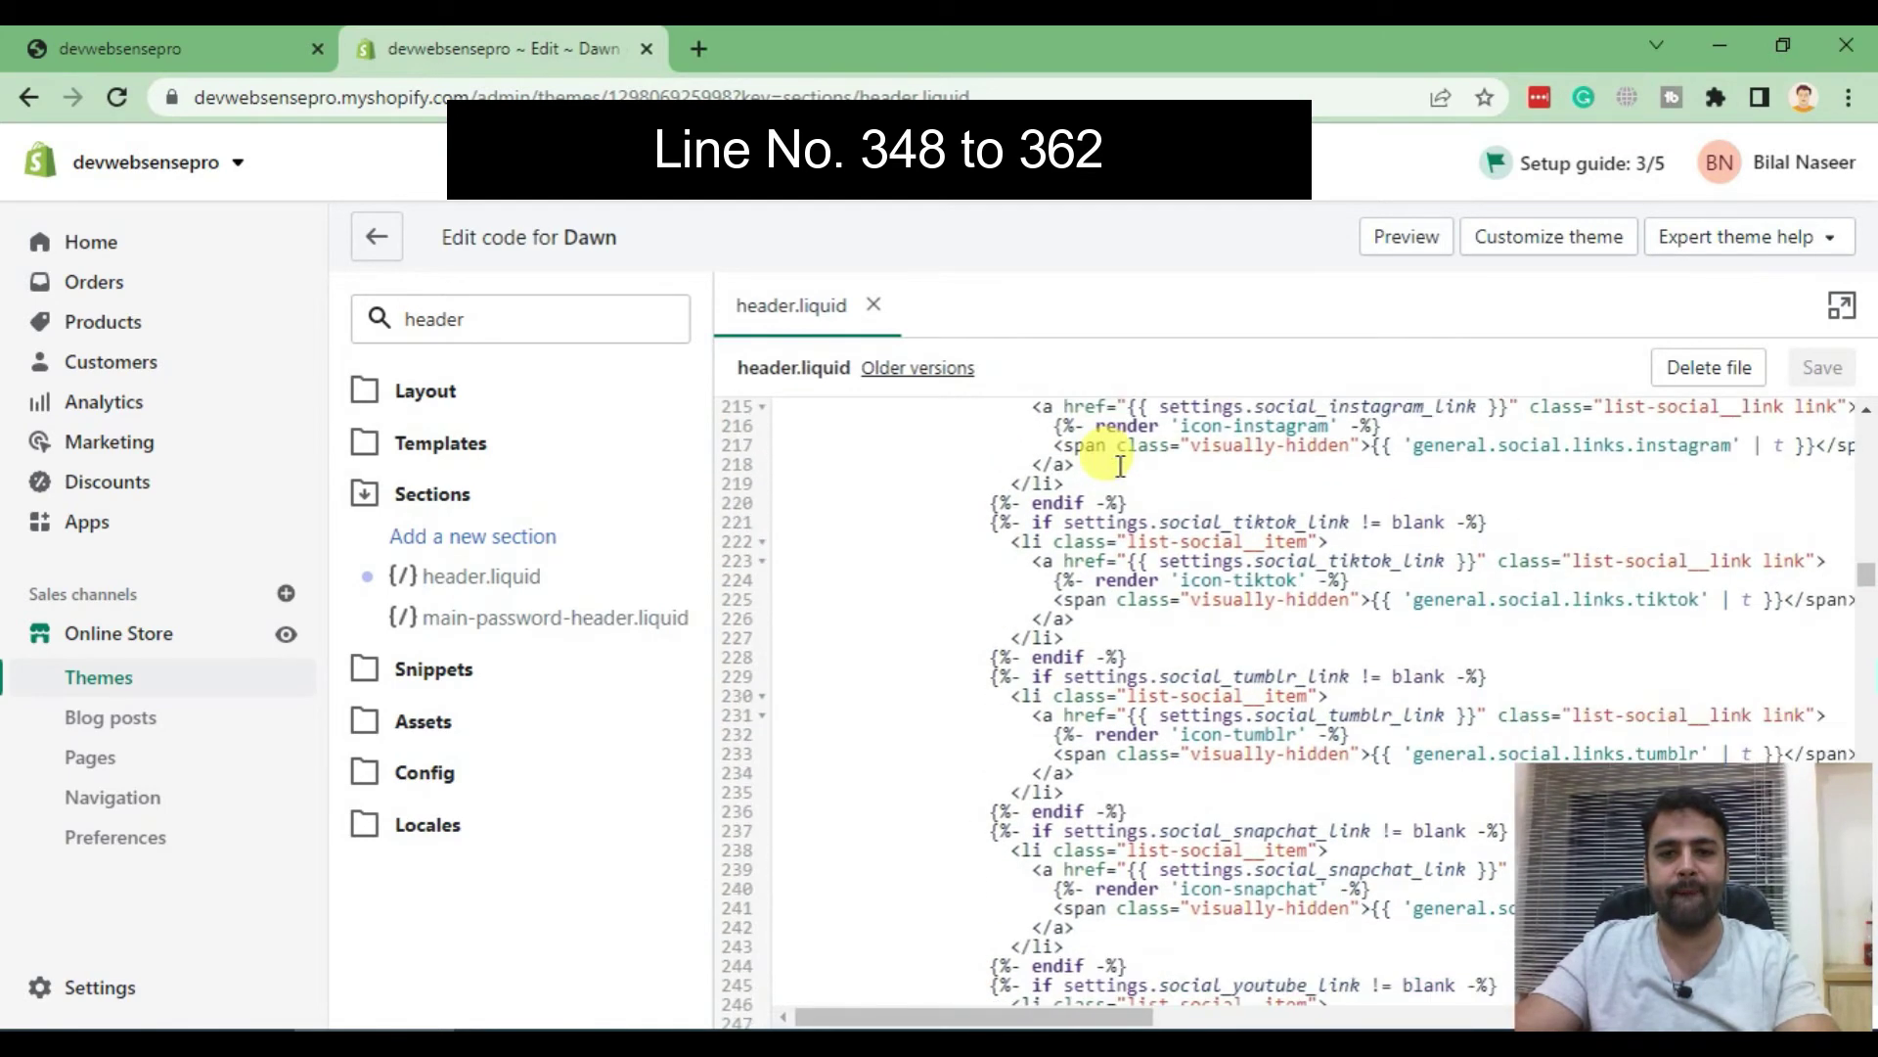
{"action": "scroll", "coordinate": [1071, 441], "scroll_direction": "down", "scroll_amount": 1}
{"action": "scroll", "coordinate": [1036, 522], "scroll_direction": "down", "scroll_amount": 4}
{"action": "scroll", "coordinate": [1036, 525], "scroll_direction": "down", "scroll_amount": 4}
{"action": "scroll", "coordinate": [1037, 532], "scroll_direction": "down", "scroll_amount": 4}
{"action": "scroll", "coordinate": [1039, 538], "scroll_direction": "down", "scroll_amount": 4}
{"action": "scroll", "coordinate": [1028, 494], "scroll_direction": "down", "scroll_amount": 3}
{"action": "scroll", "coordinate": [1048, 580], "scroll_direction": "down", "scroll_amount": 2}
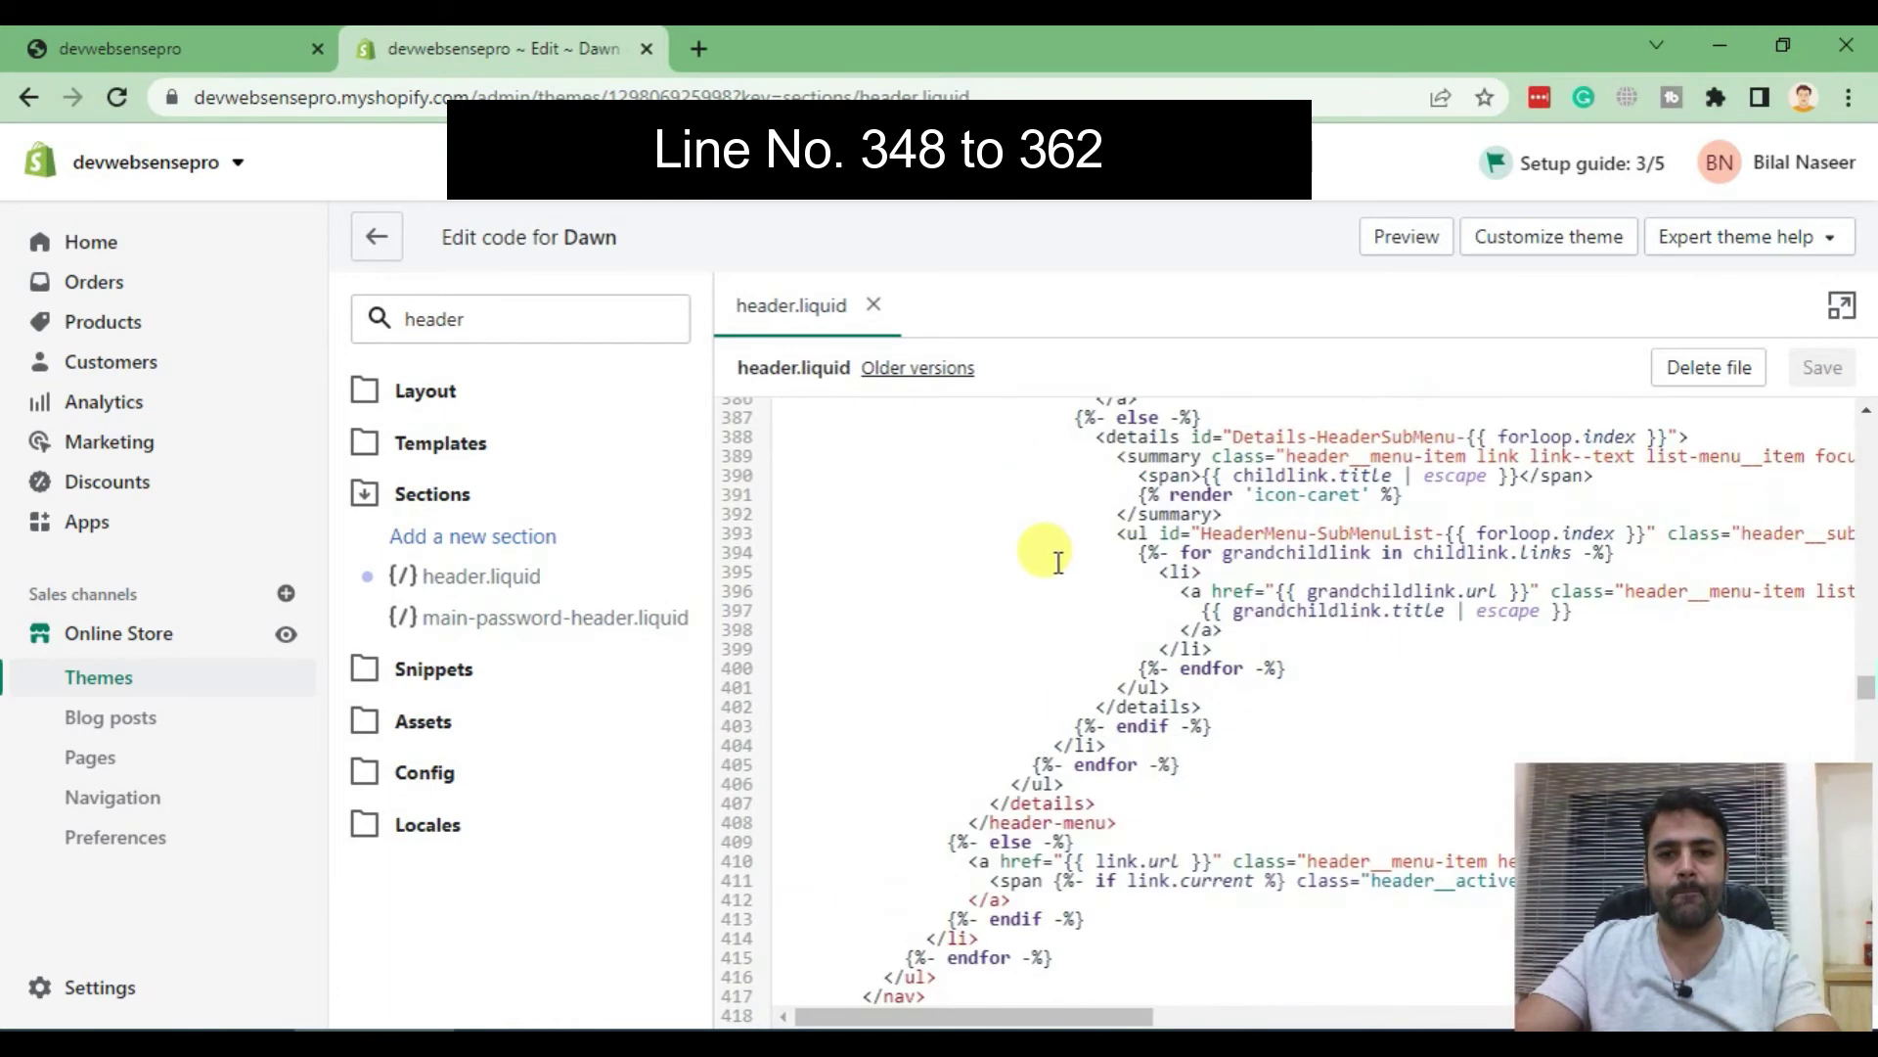
{"action": "scroll", "coordinate": [1043, 543], "scroll_direction": "down", "scroll_amount": 2}
{"action": "scroll", "coordinate": [1007, 607], "scroll_direction": "up", "scroll_amount": 4}
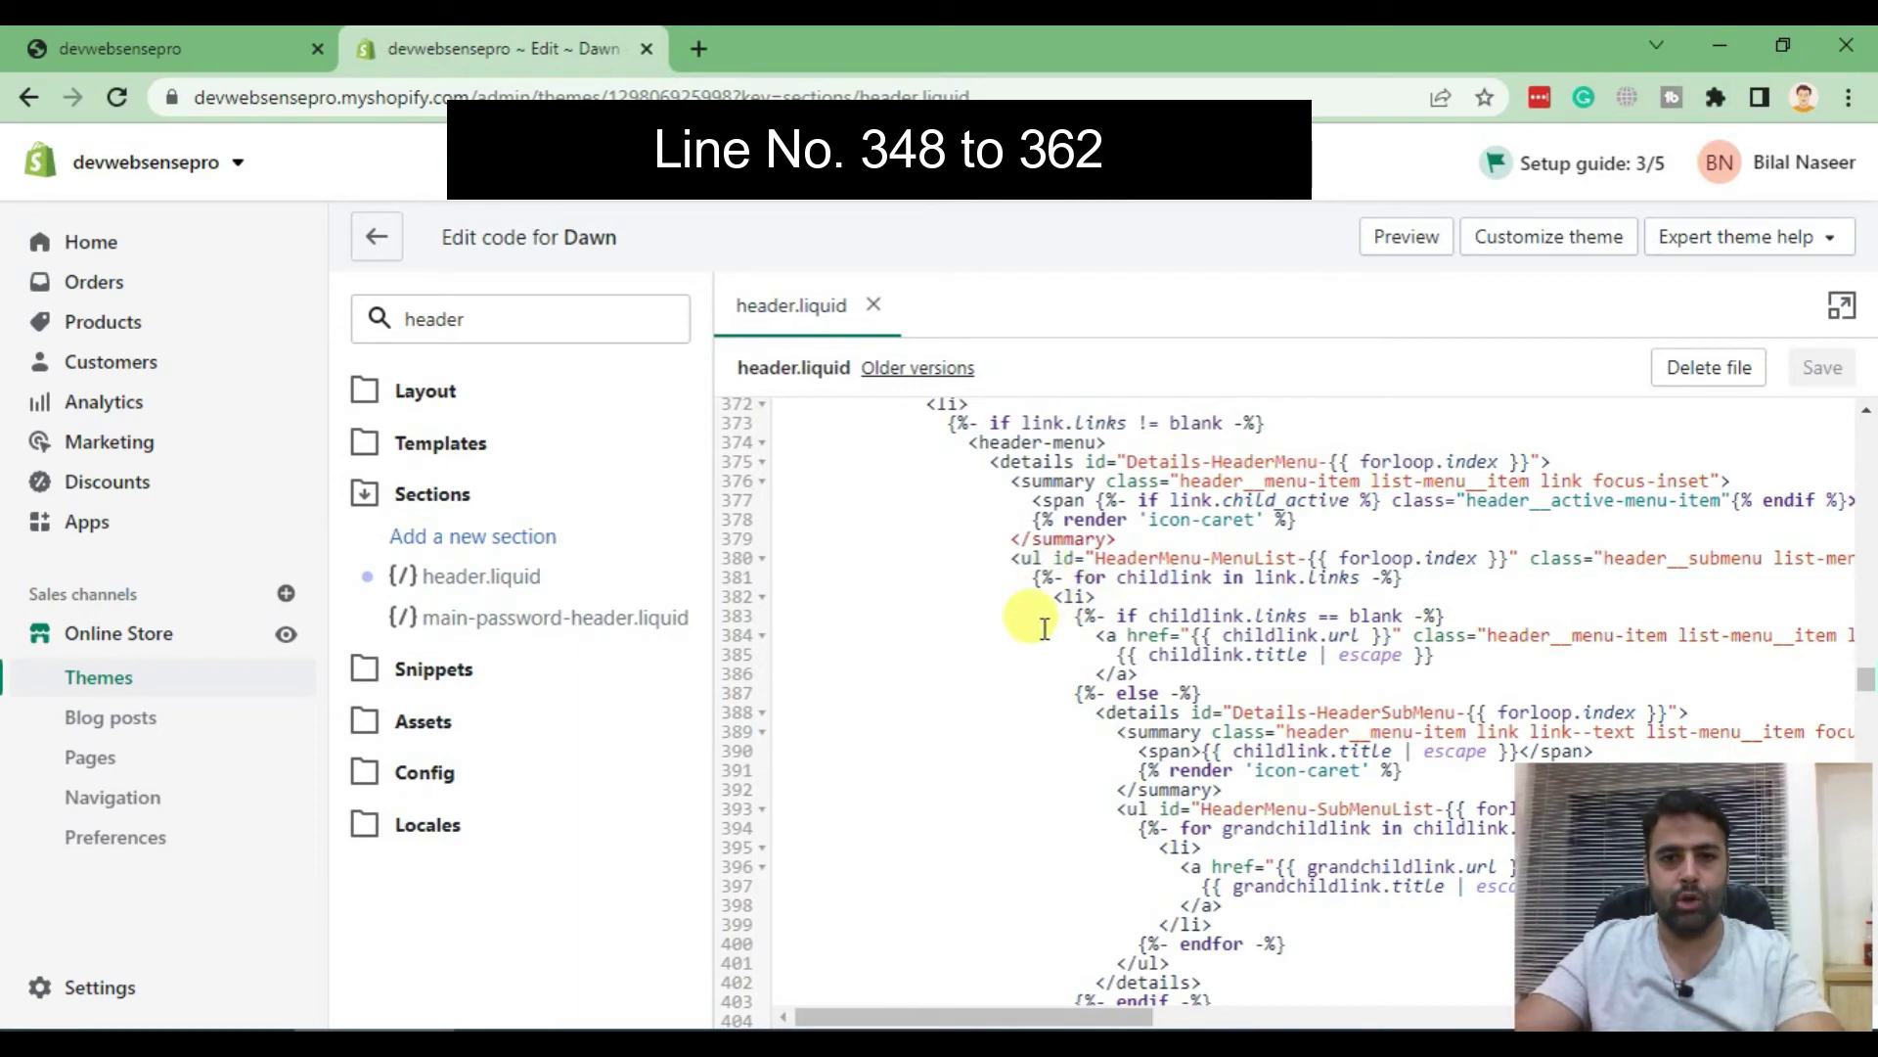
{"action": "scroll", "coordinate": [1056, 594], "scroll_direction": "up", "scroll_amount": 2}
{"action": "scroll", "coordinate": [1043, 629], "scroll_direction": "up", "scroll_amount": 1}
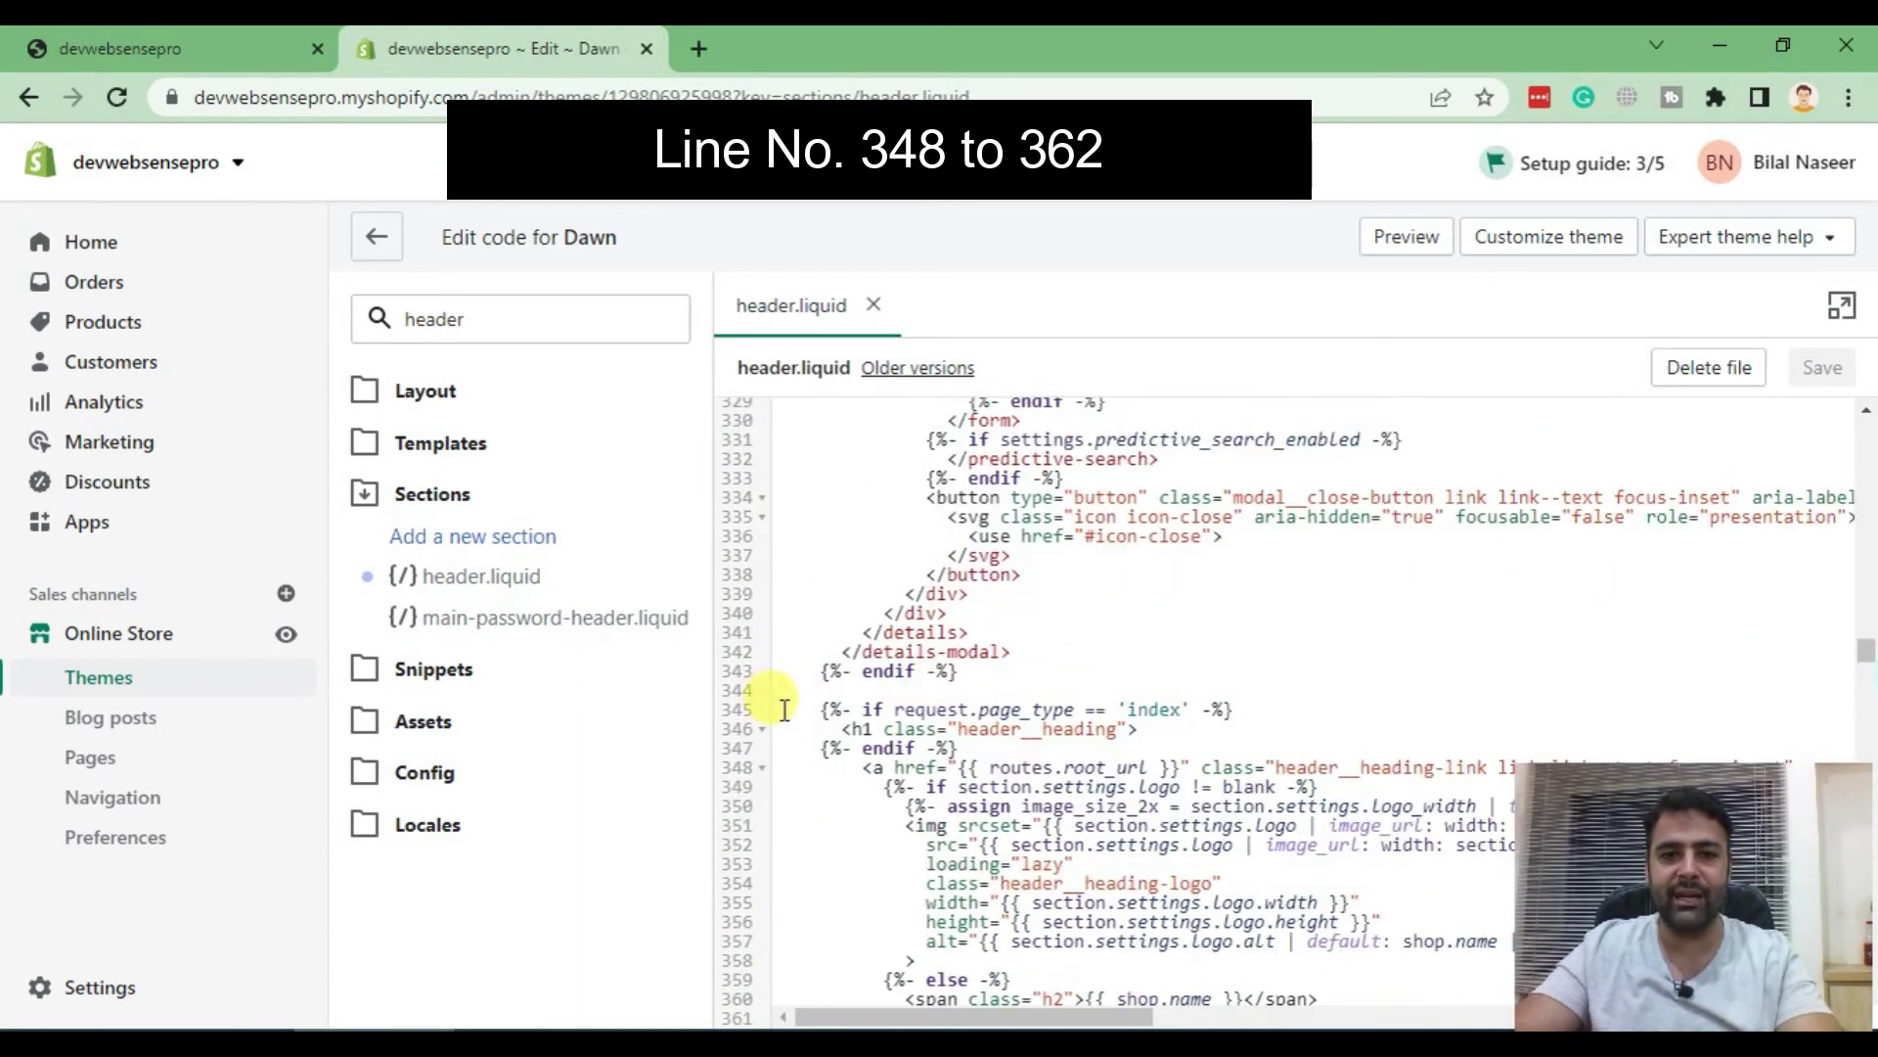
{"action": "scroll", "coordinate": [1074, 500], "scroll_direction": "down", "scroll_amount": 2}
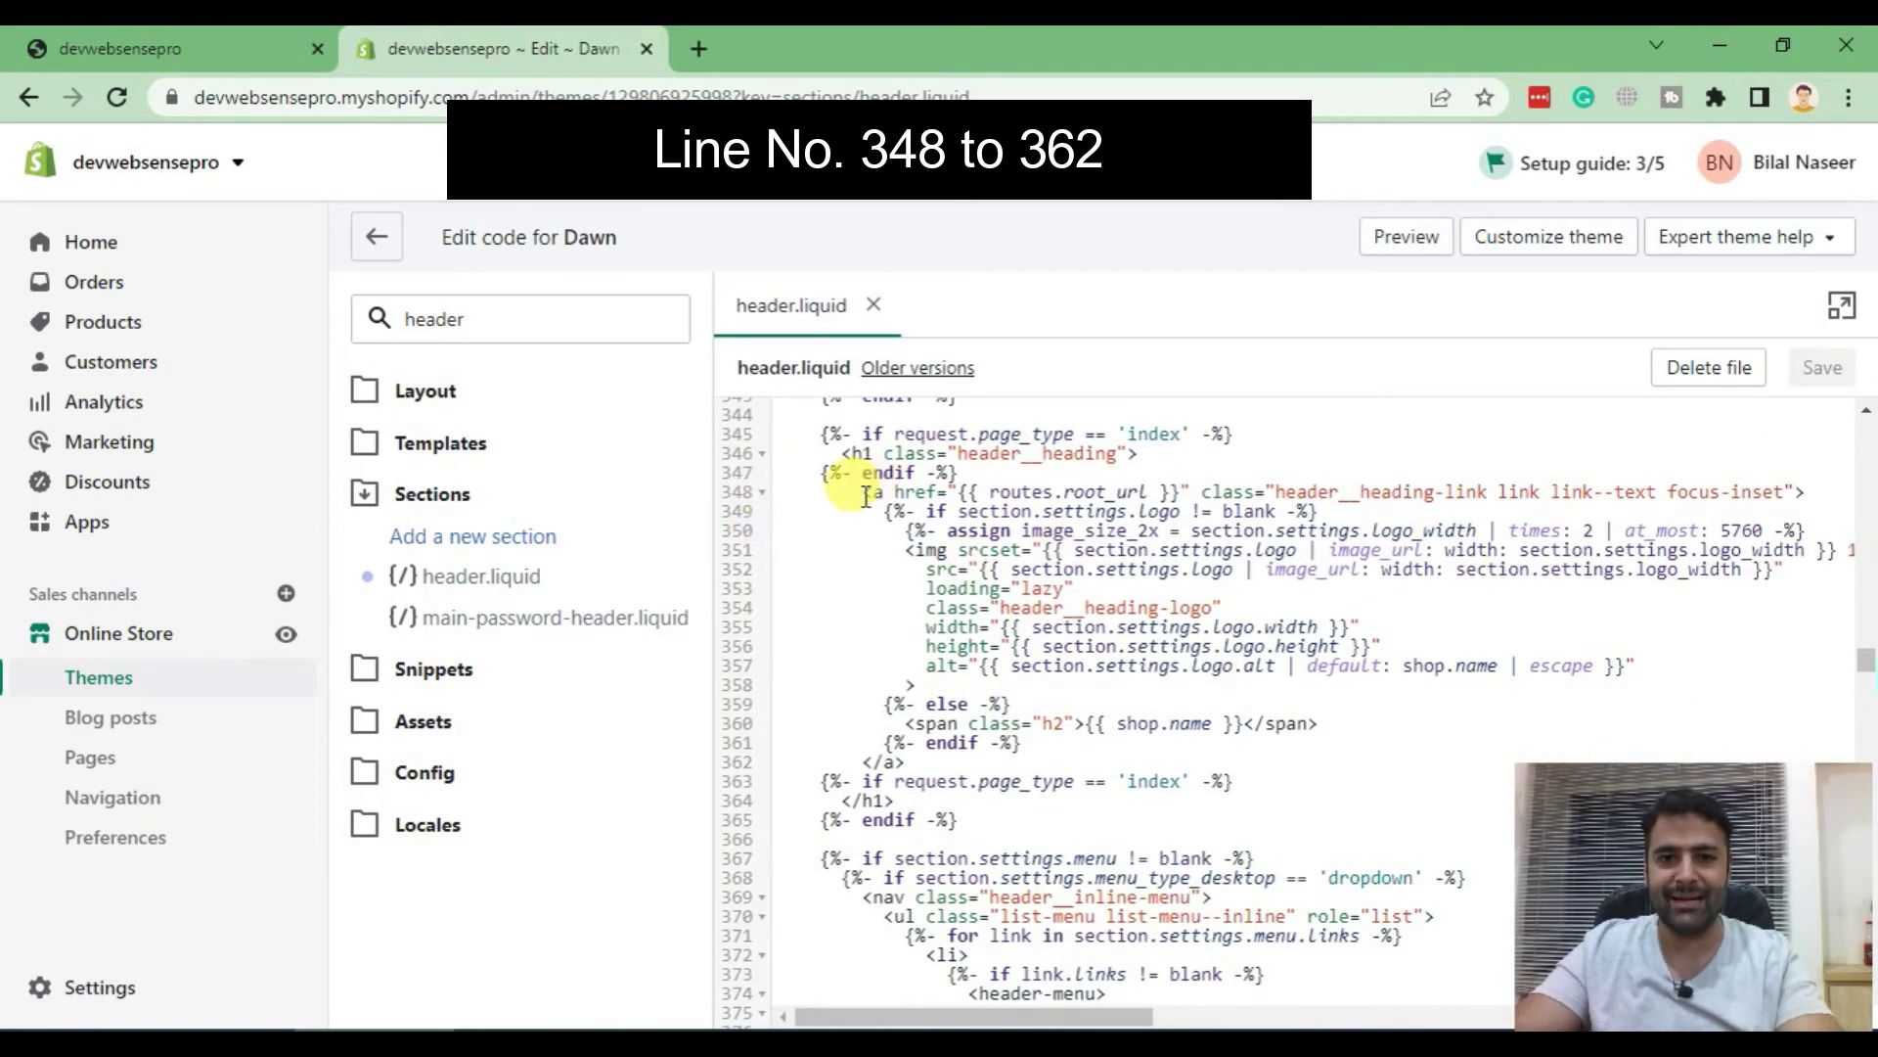
Select and delete the old logo link block on lines 348–362
{"action": "left_click", "coordinate": [865, 495]}
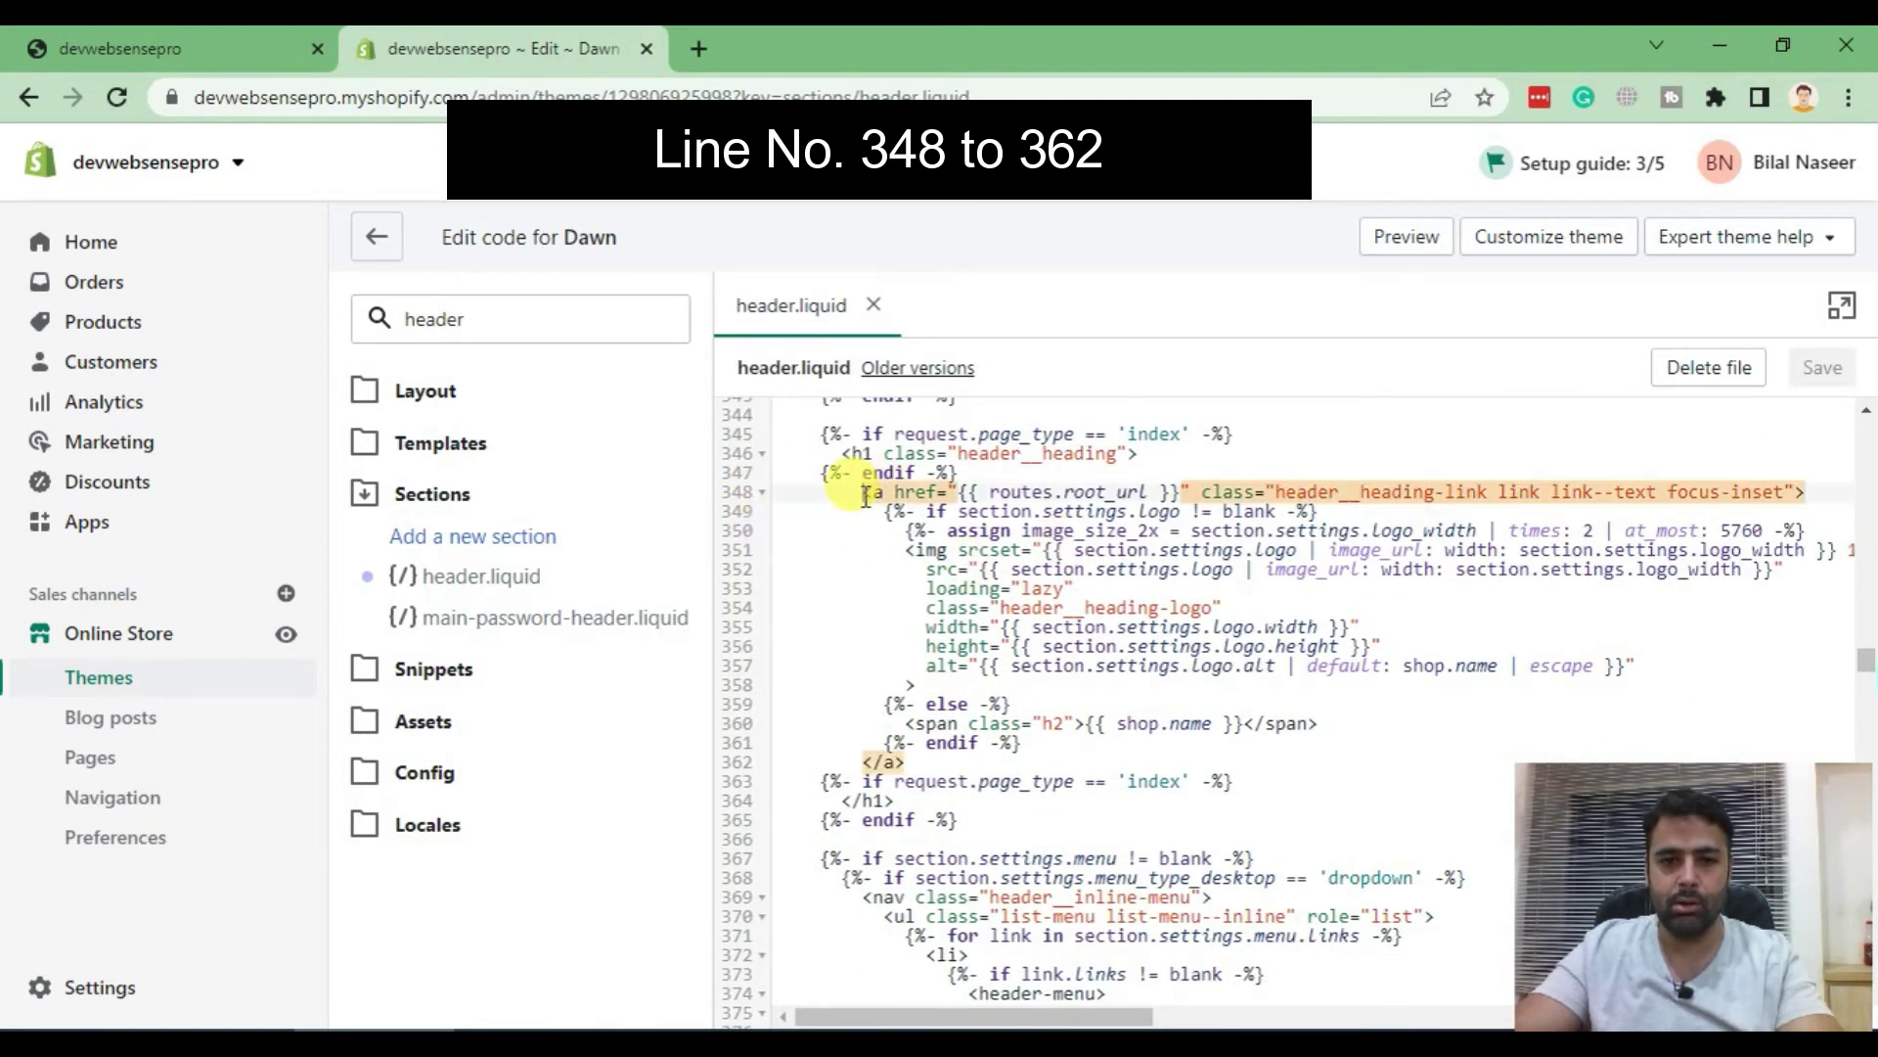
{"action": "left_click_drag", "start_coordinate": [866, 494], "coordinate": [904, 763]}
{"action": "left_click", "coordinate": [866, 495]}
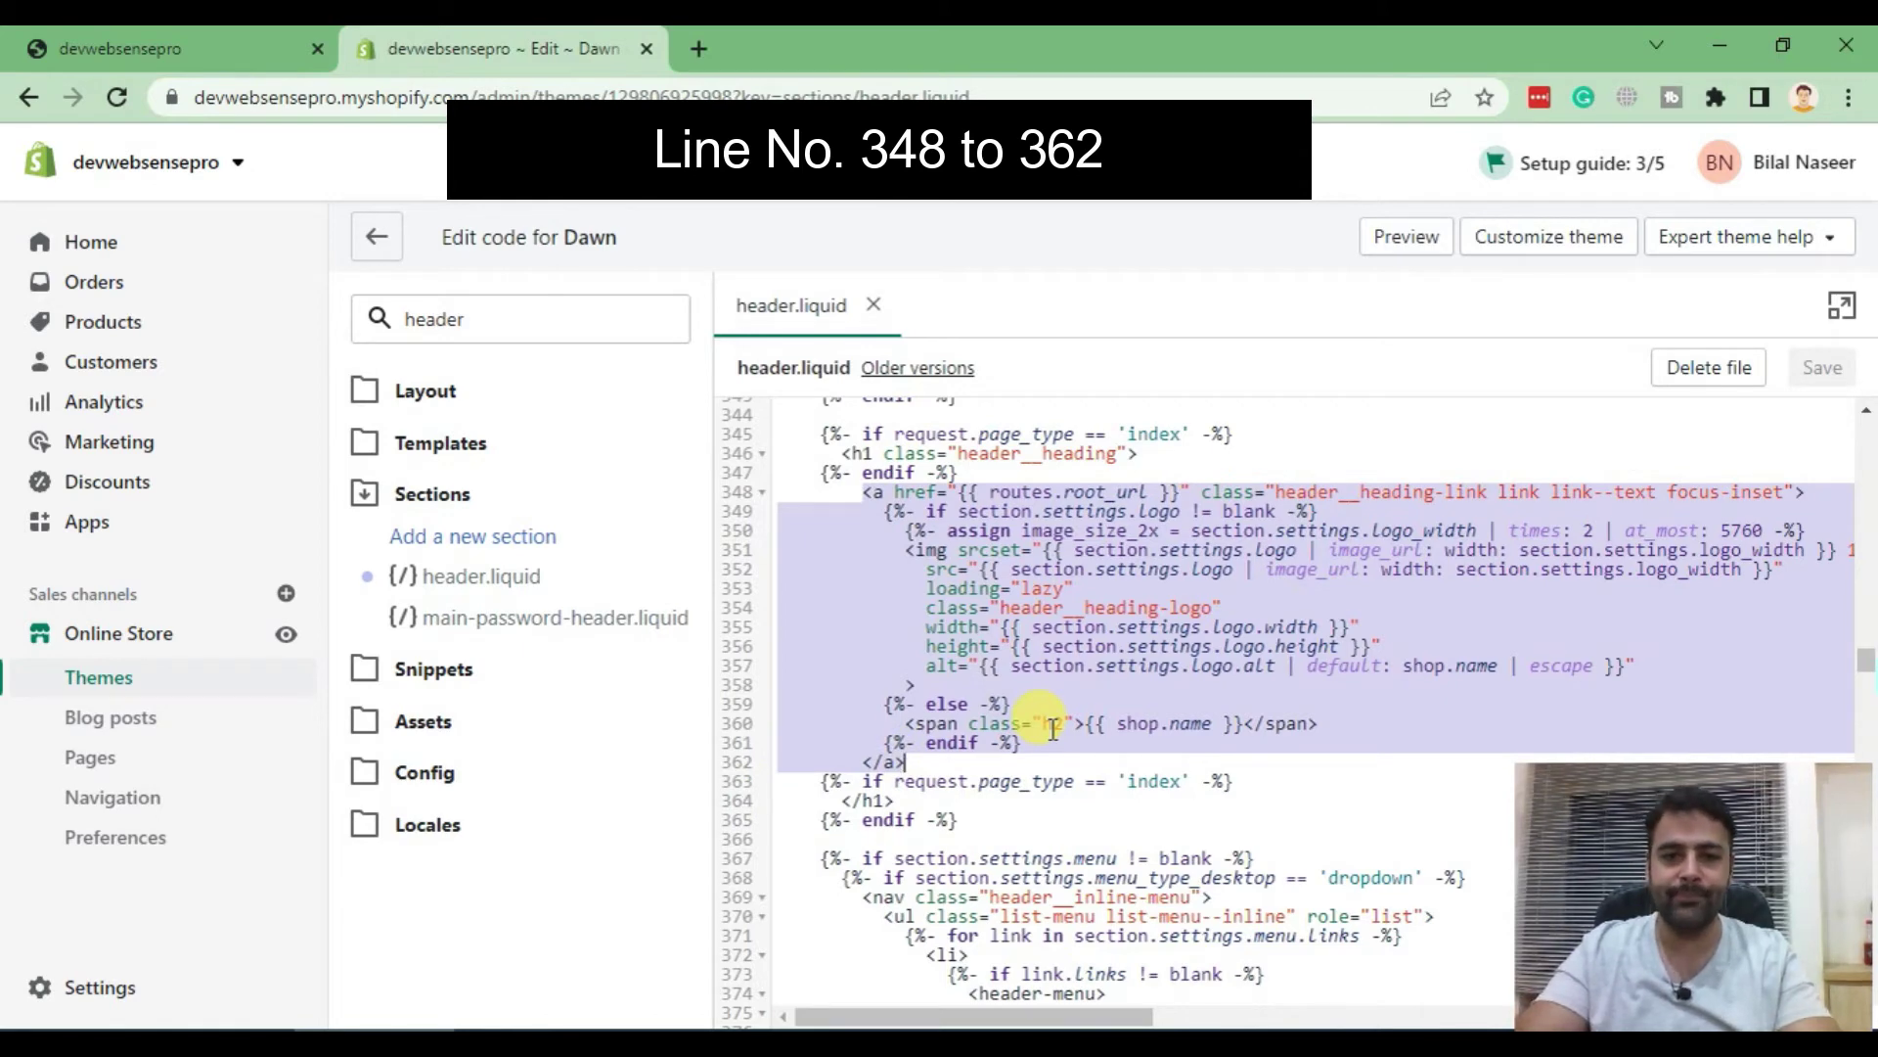
{"action": "key", "text": "BackSpace"}
Paste the new <a>/<img src="logo.svg"> snippet at line 348 and tidy the blank lines
{"action": "key", "text": "Return"}
{"action": "key", "text": "Return"}
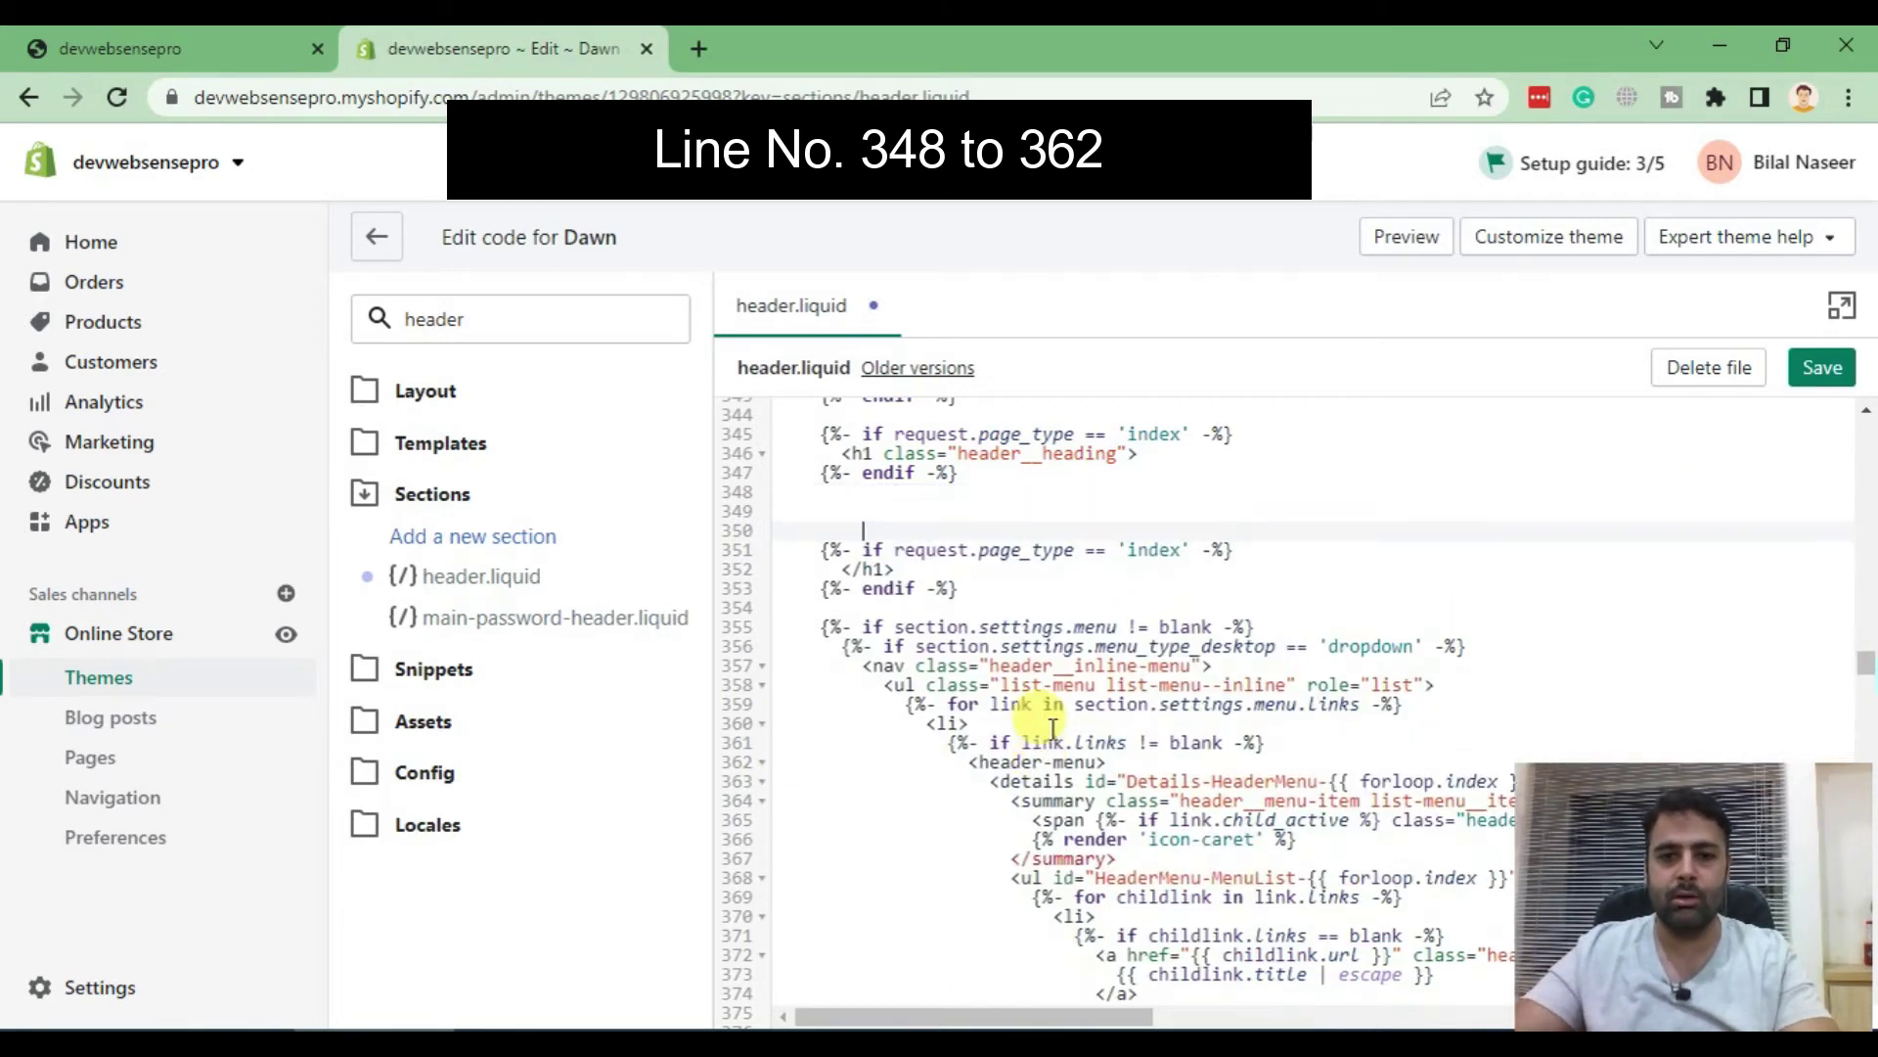
{"action": "key", "text": "Up"}
{"action": "key", "text": "Up"}
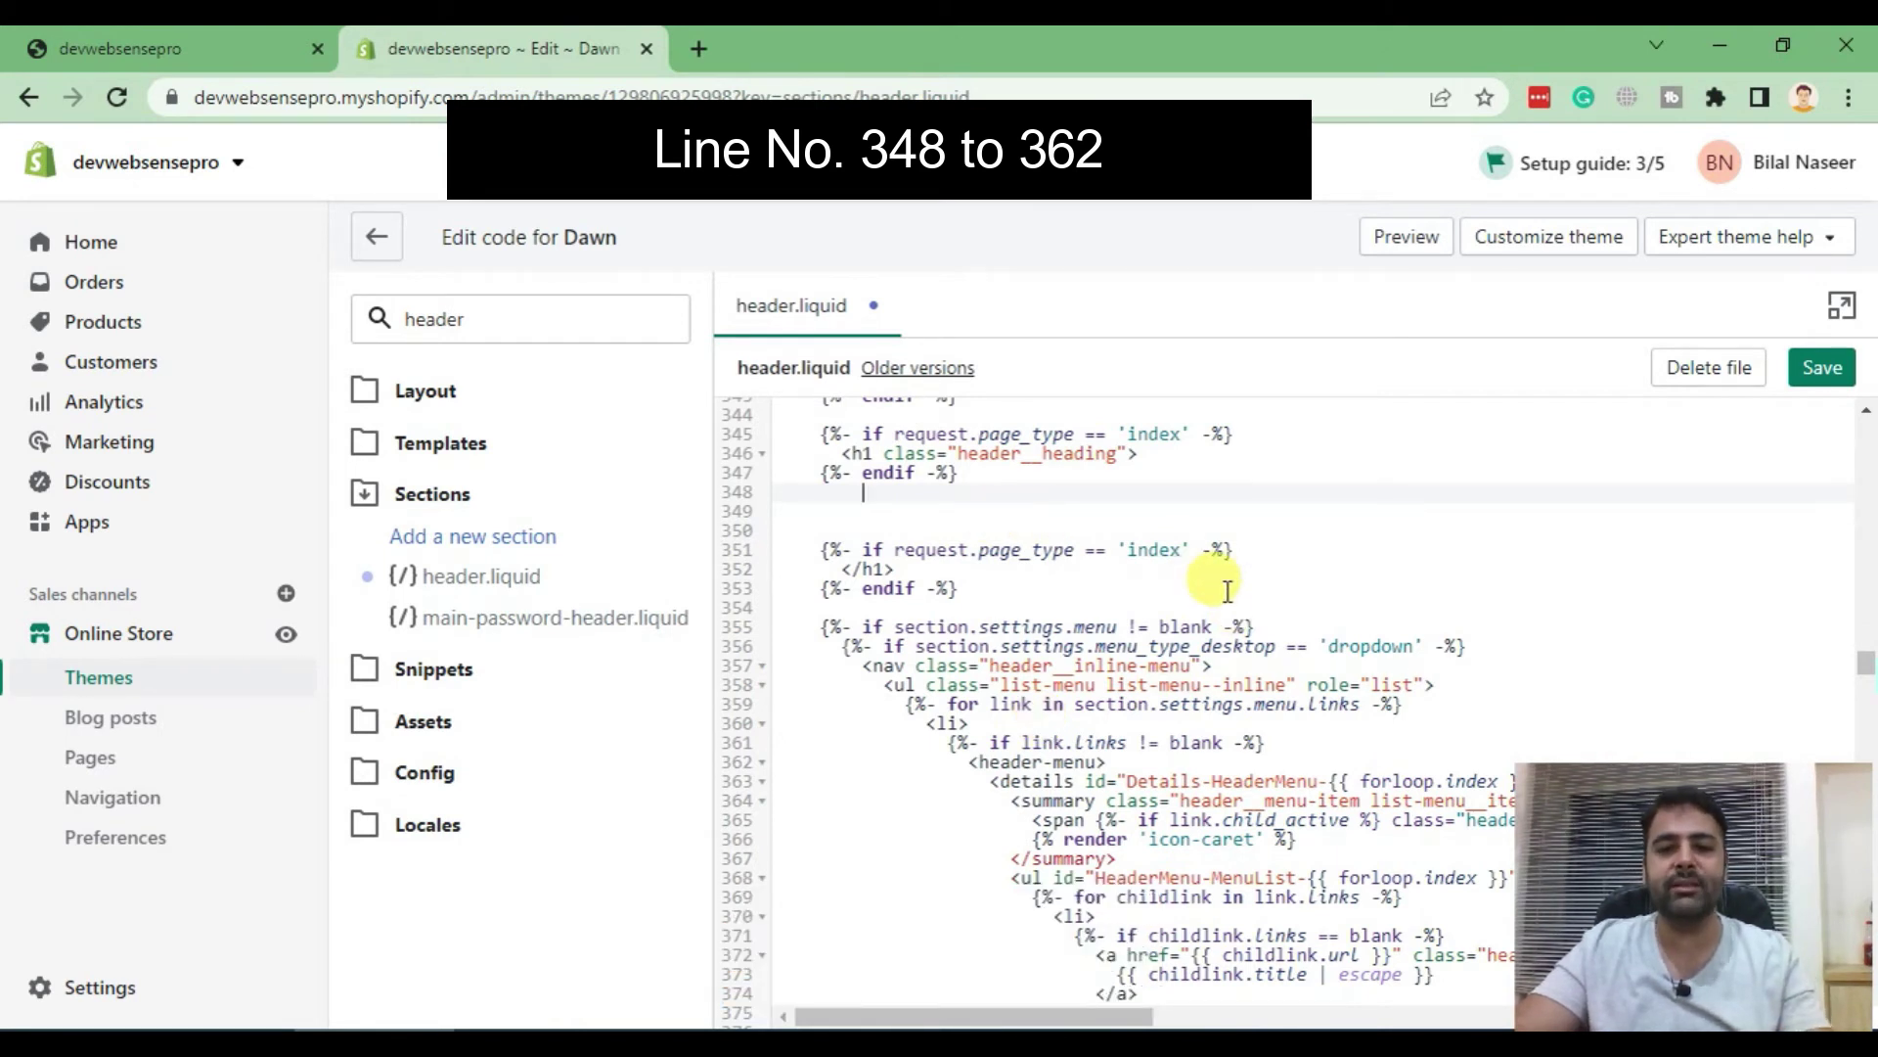
{"action": "key", "text": "ctrl+v"}
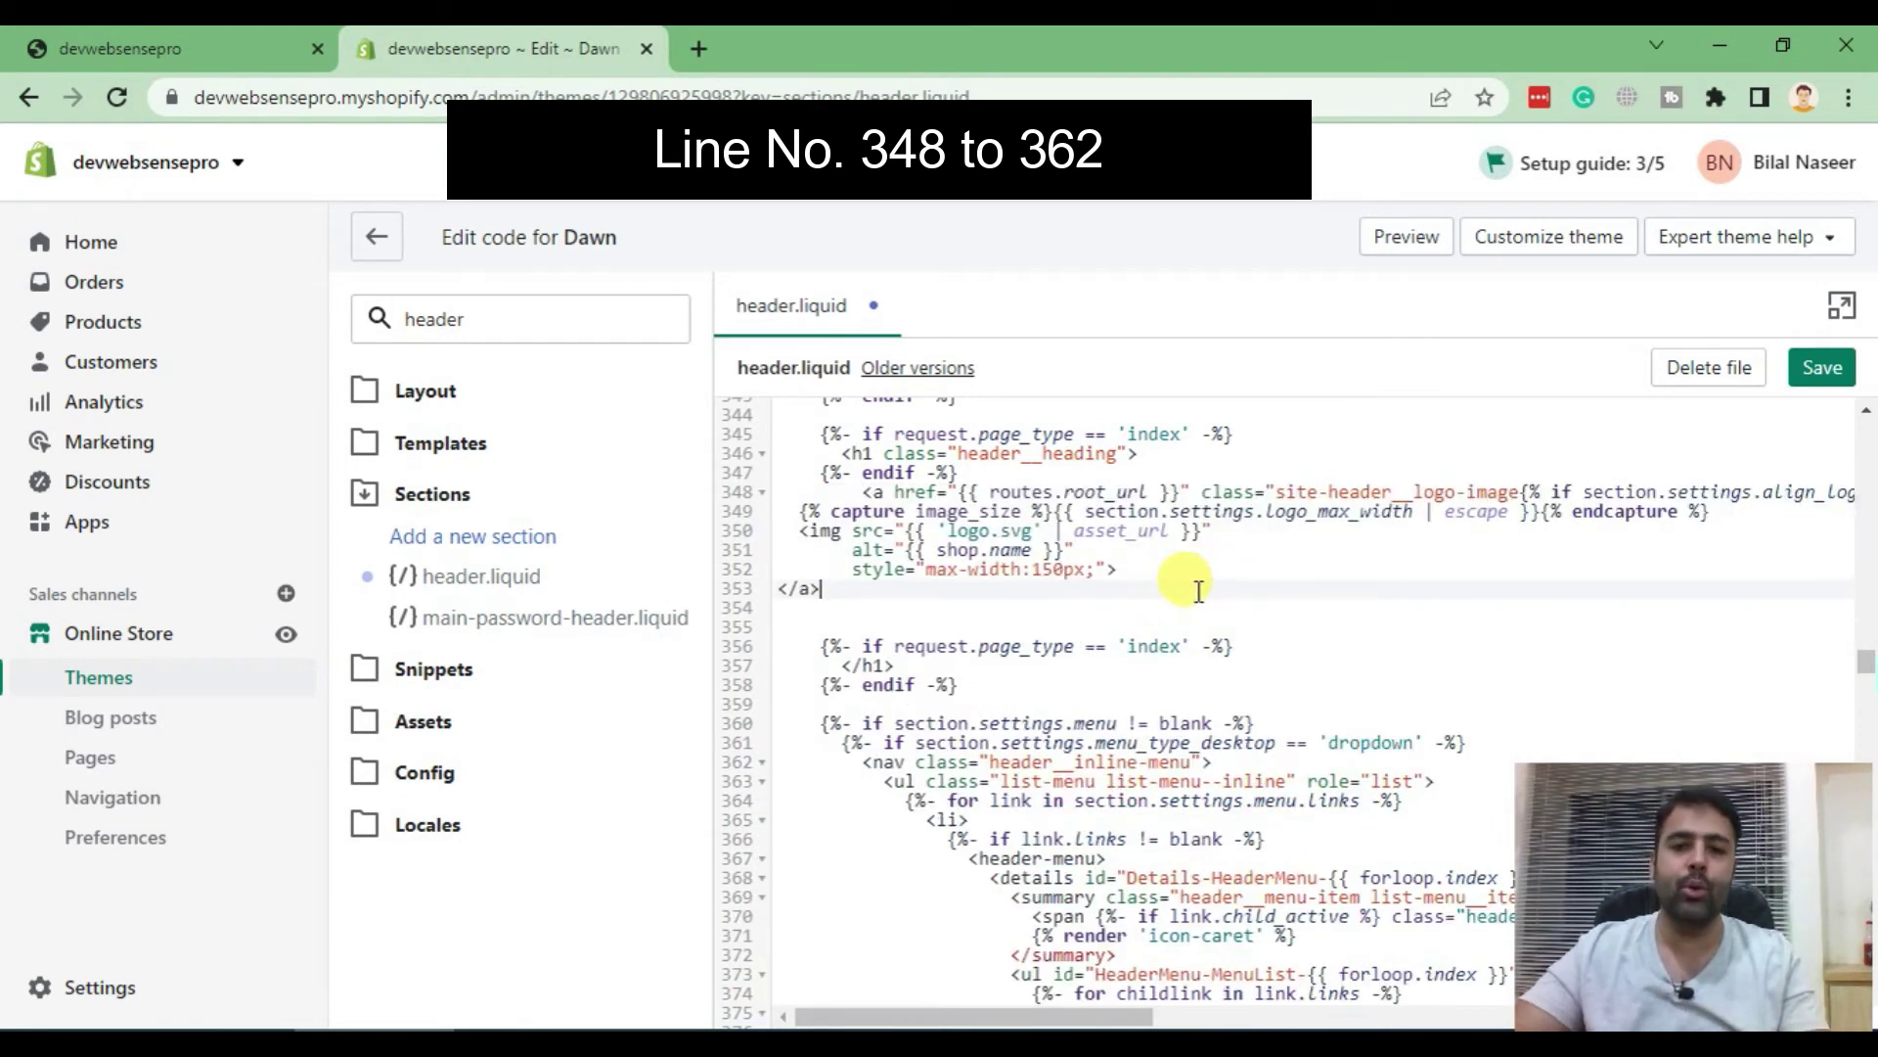
{"action": "key", "text": "Down"}
{"action": "key", "text": "Down"}
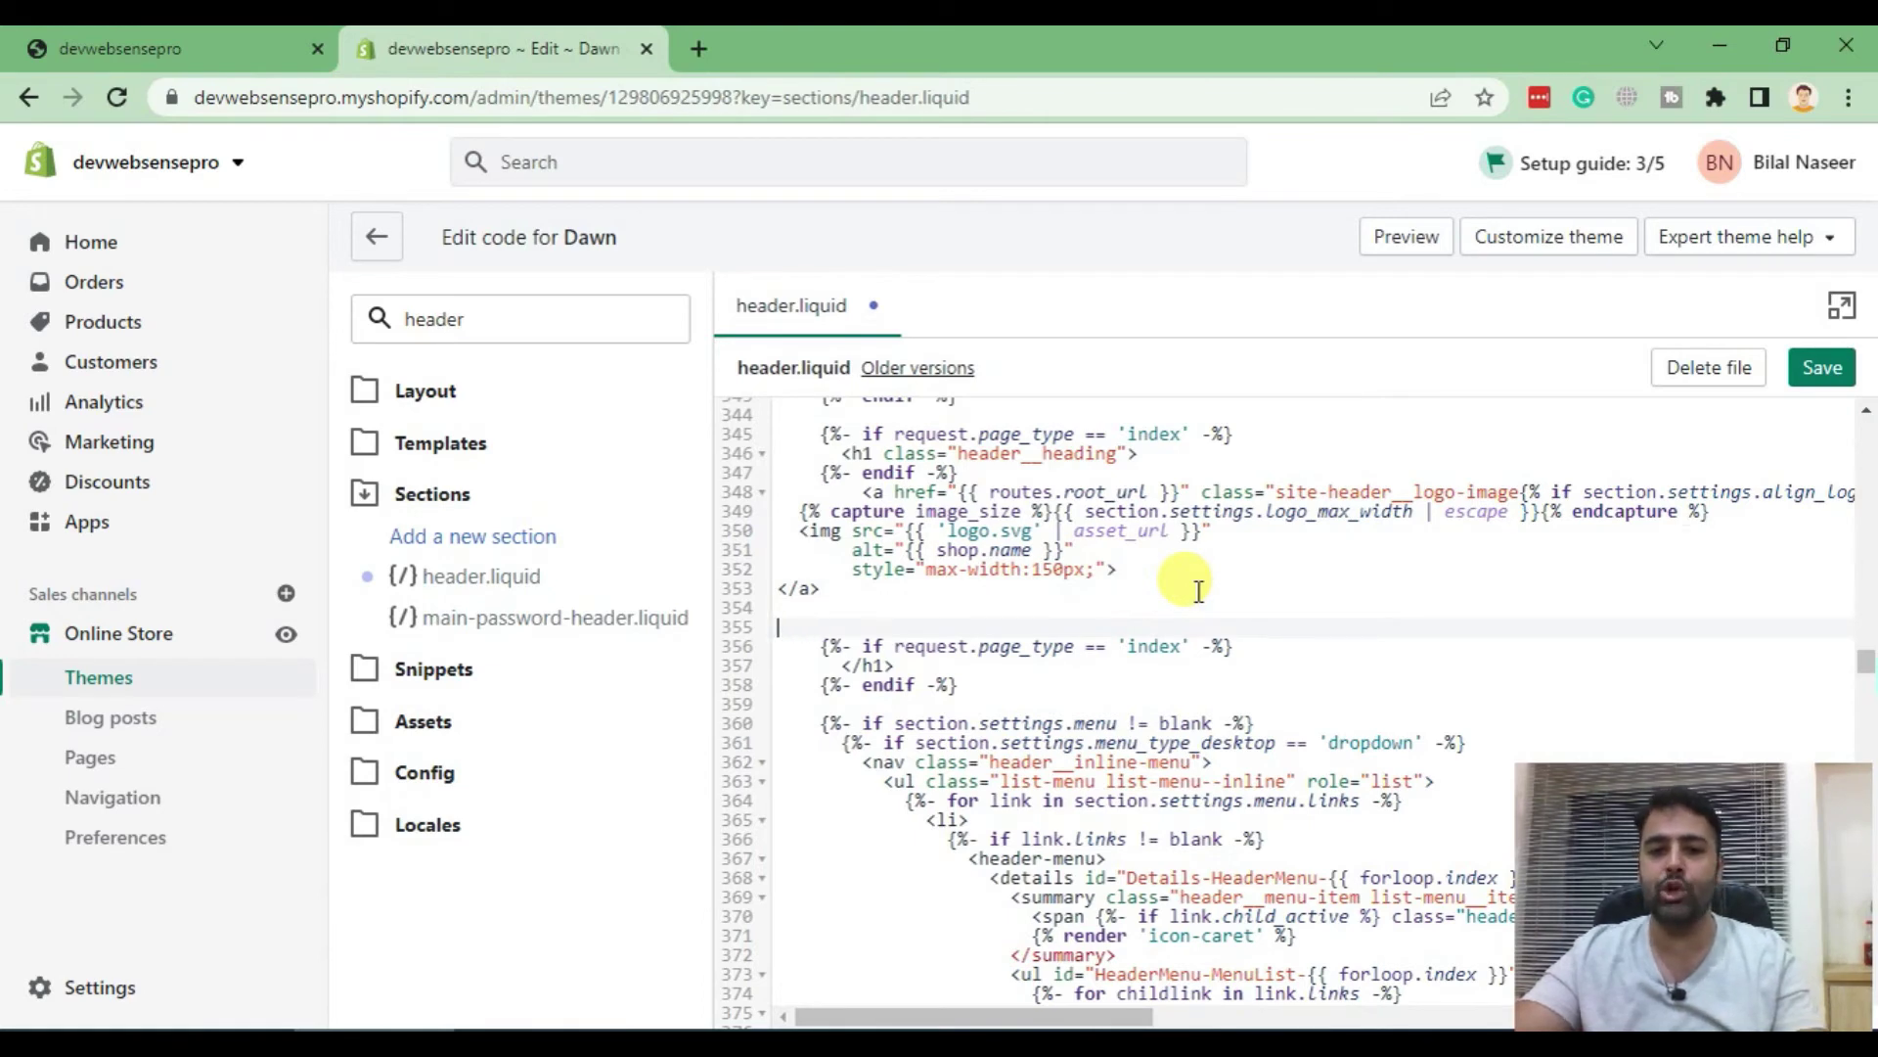
{"action": "key", "text": "BackSpace"}
{"action": "key", "text": "Return"}
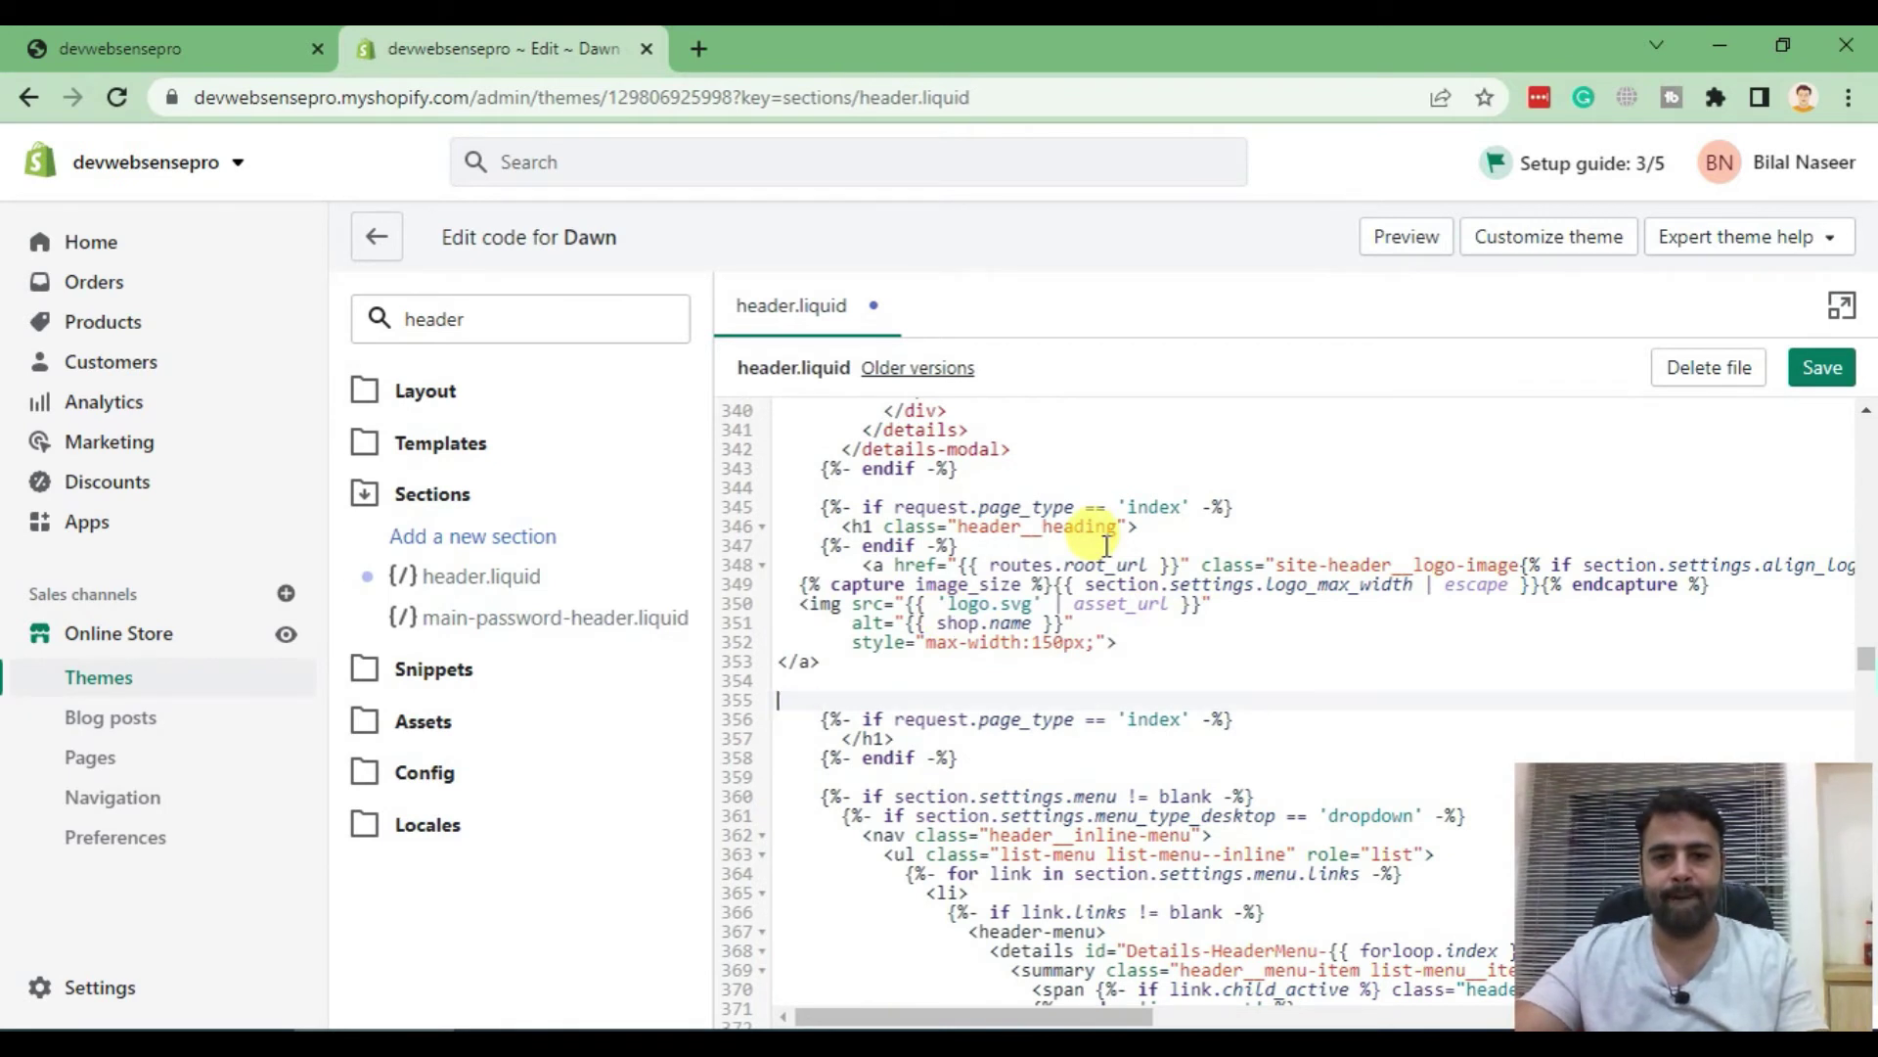
{"action": "key", "text": "BackSpace"}
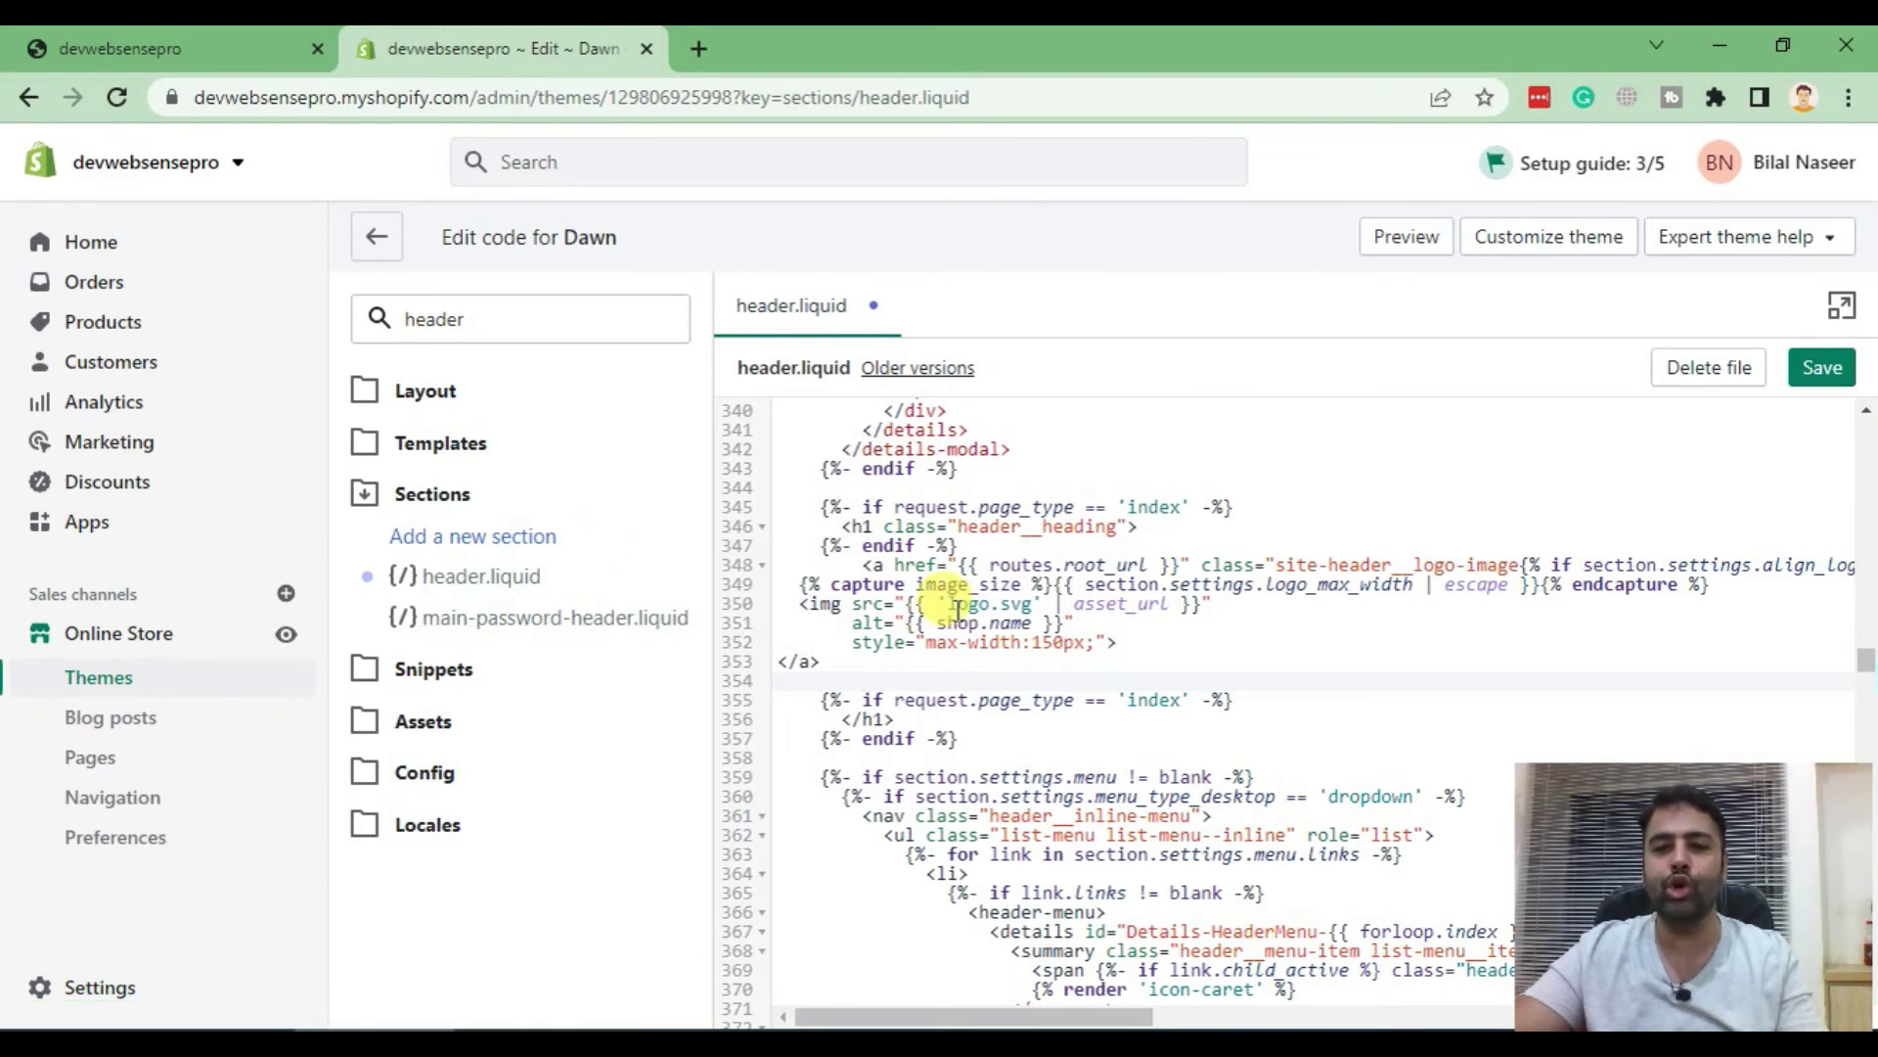
Highlight the 'logo.svg' name in the img src and save header.liquid
{"action": "mouse_move", "coordinate": [947, 604]}
{"action": "left_mouse_down"}
{"action": "mouse_move", "coordinate": [1025, 605]}
{"action": "mouse_move", "coordinate": [964, 607]}
{"action": "left_mouse_up"}
{"action": "left_click", "coordinate": [1052, 627]}
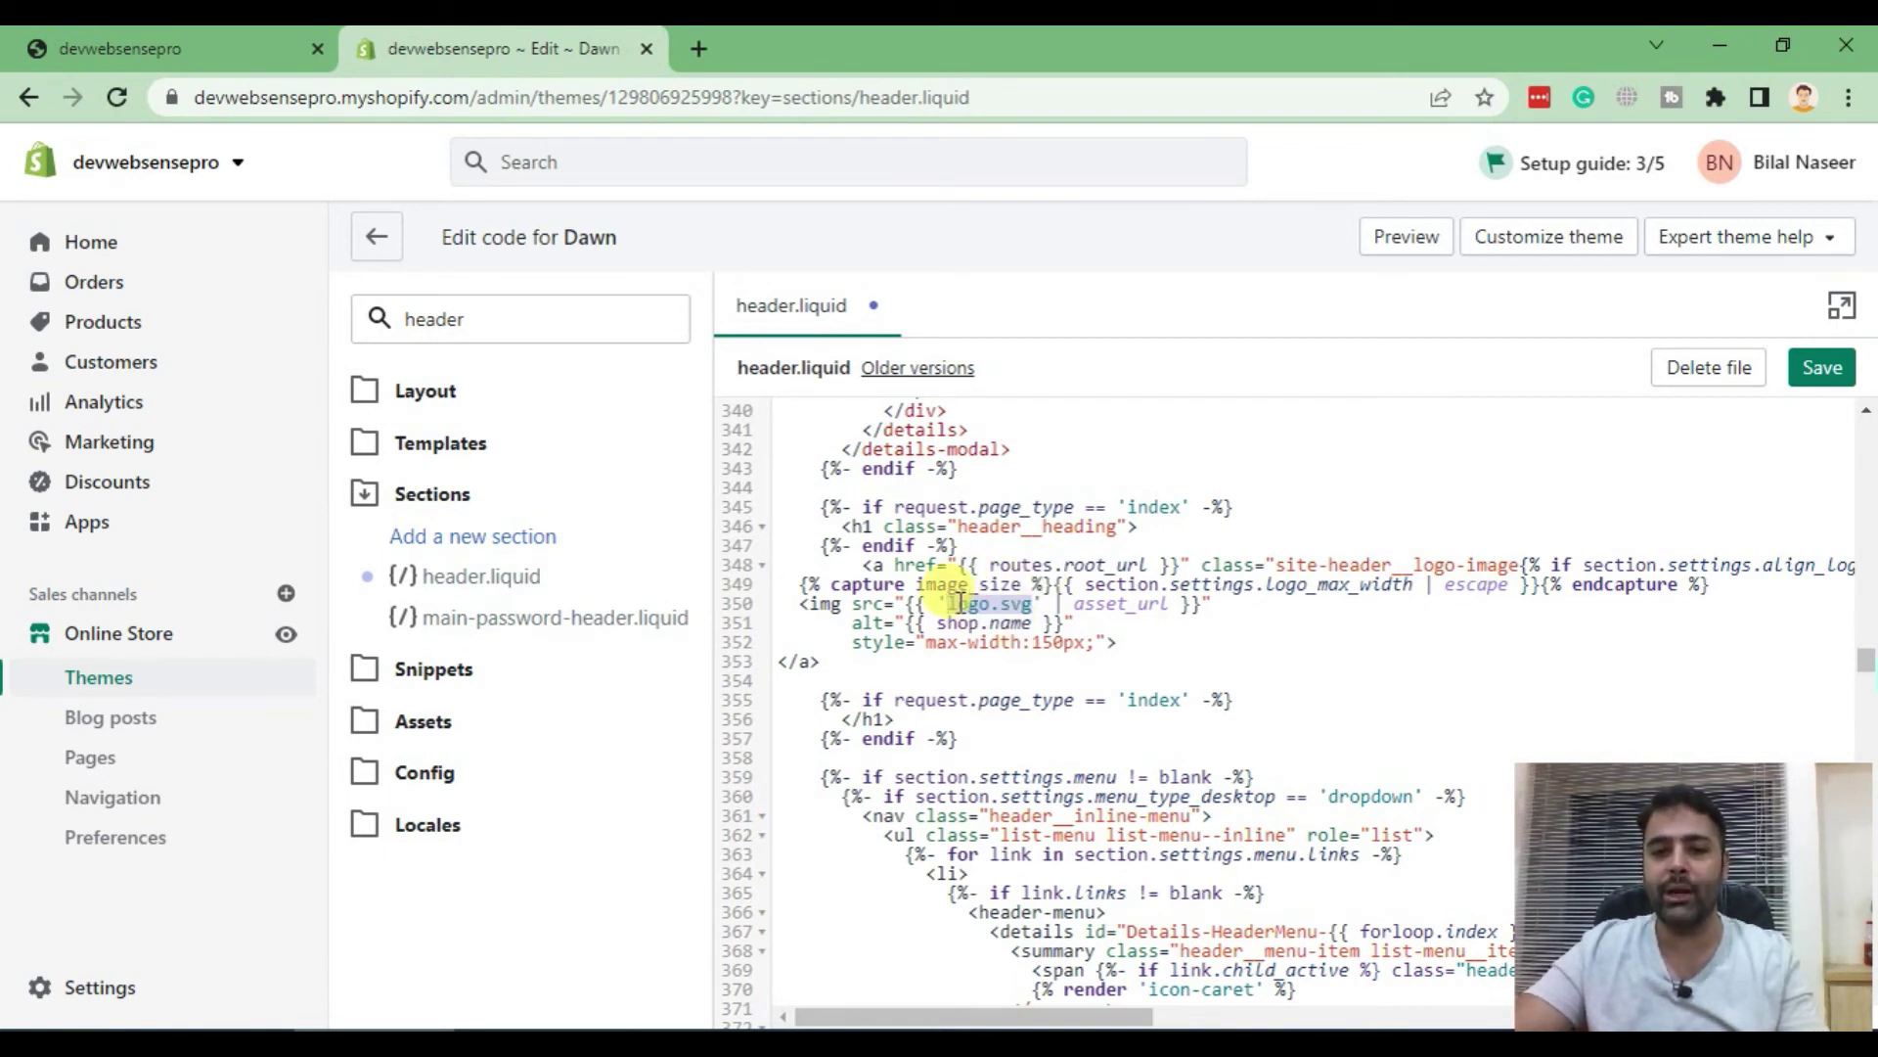
{"action": "left_click", "coordinate": [992, 606]}
{"action": "left_click_drag", "start_coordinate": [949, 605], "coordinate": [1036, 604]}
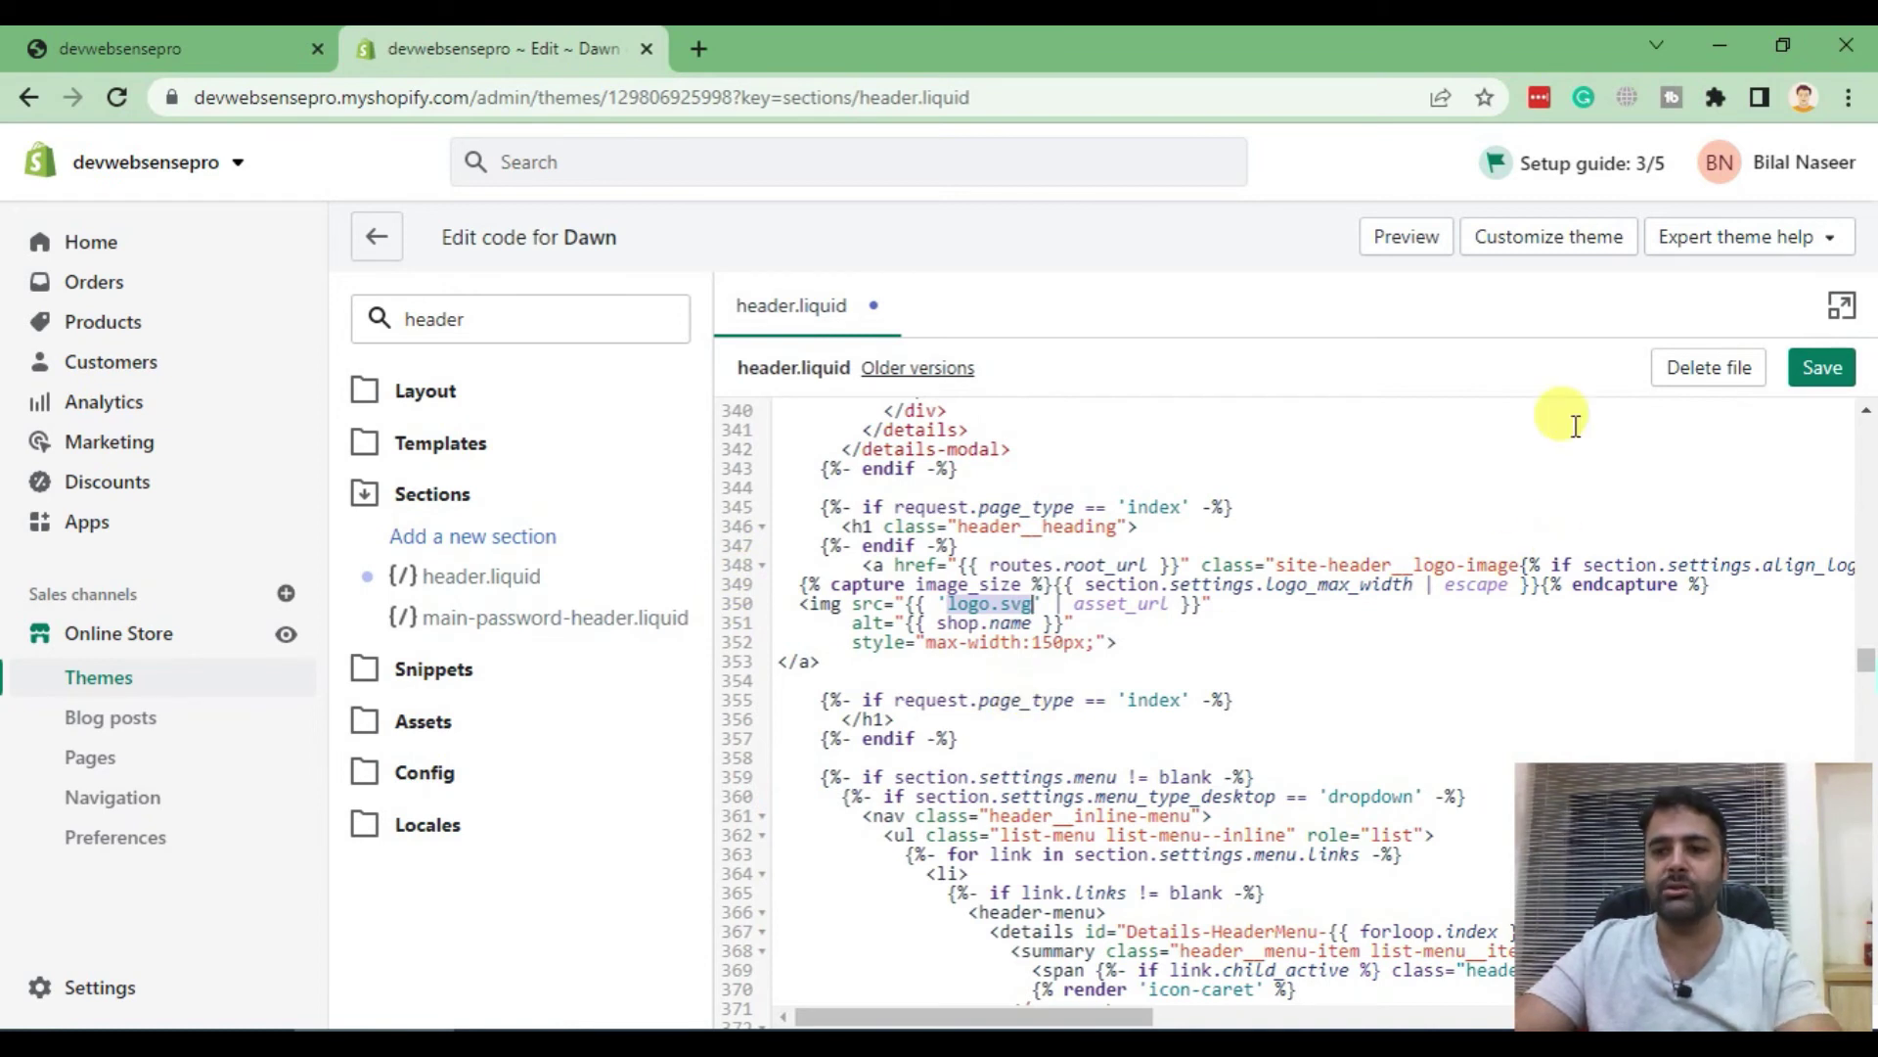
{"action": "left_click", "coordinate": [1820, 377]}
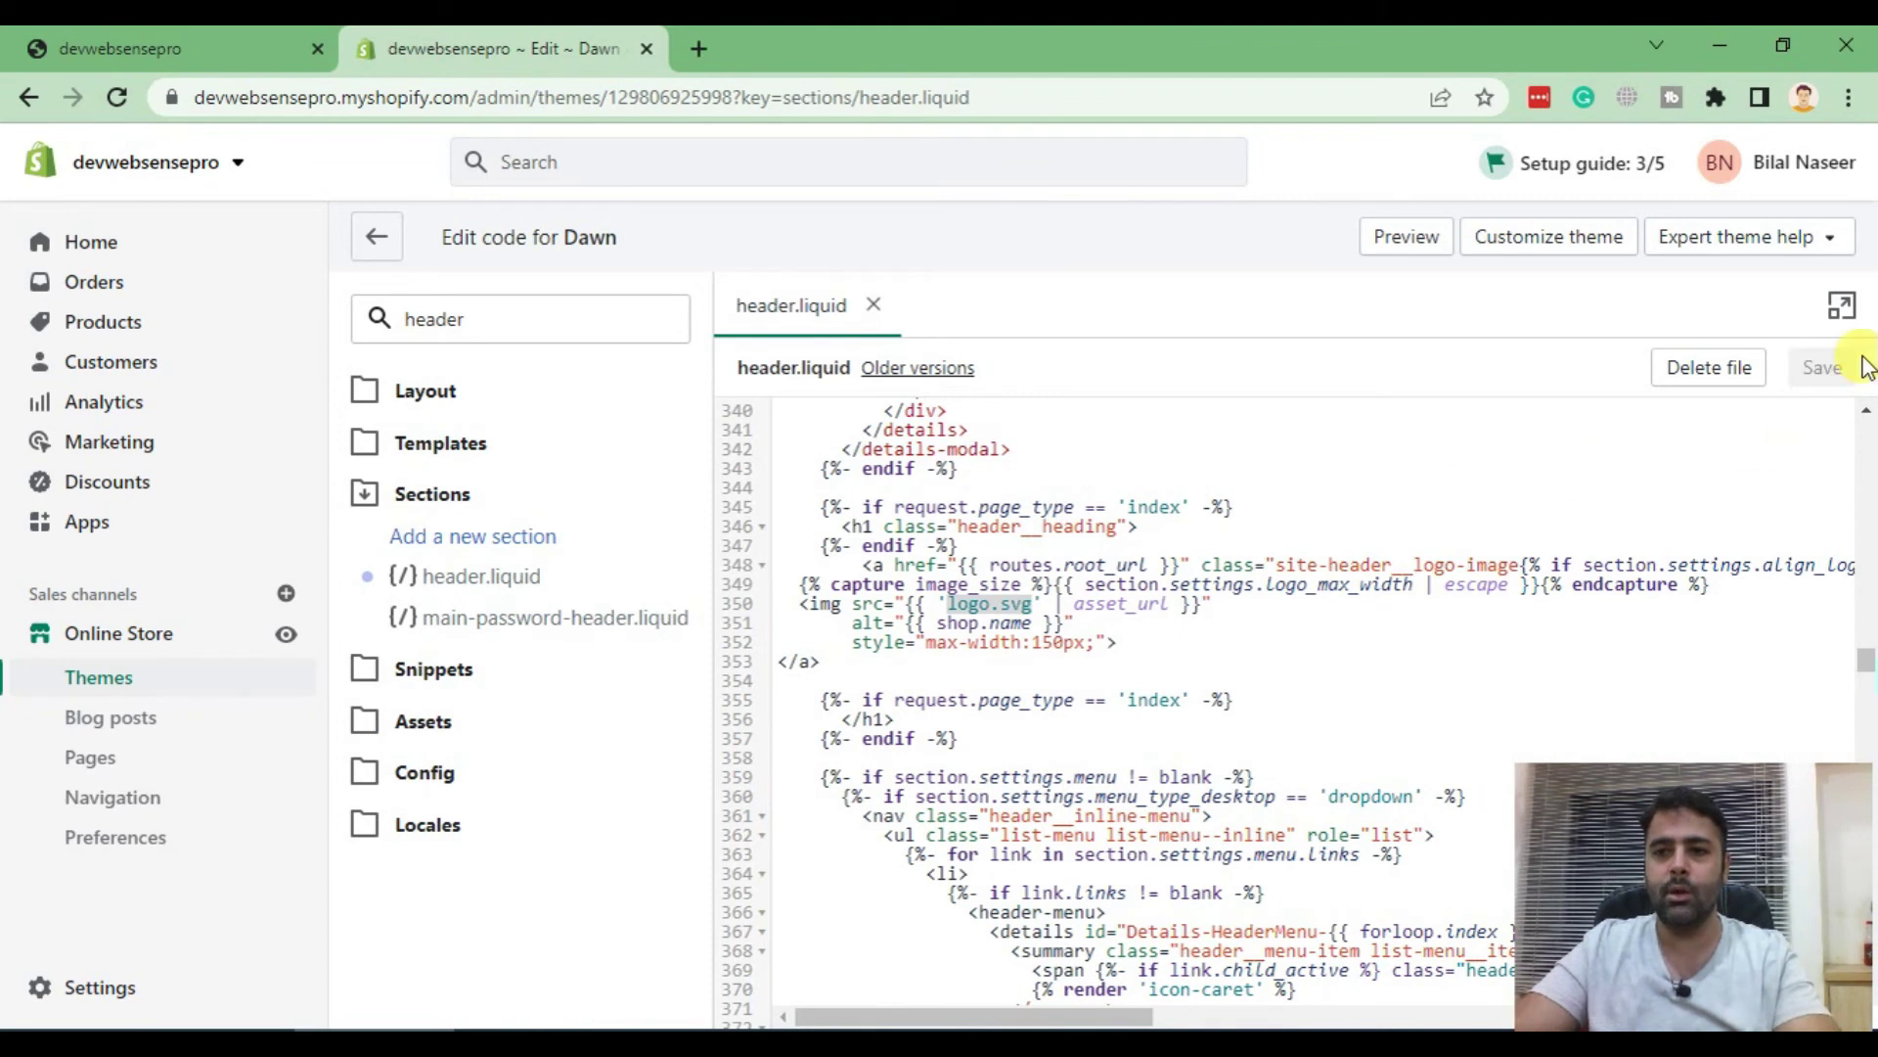
View the live storefront in a new tab using the Online Store eye icon
{"action": "left_click", "coordinate": [286, 634]}
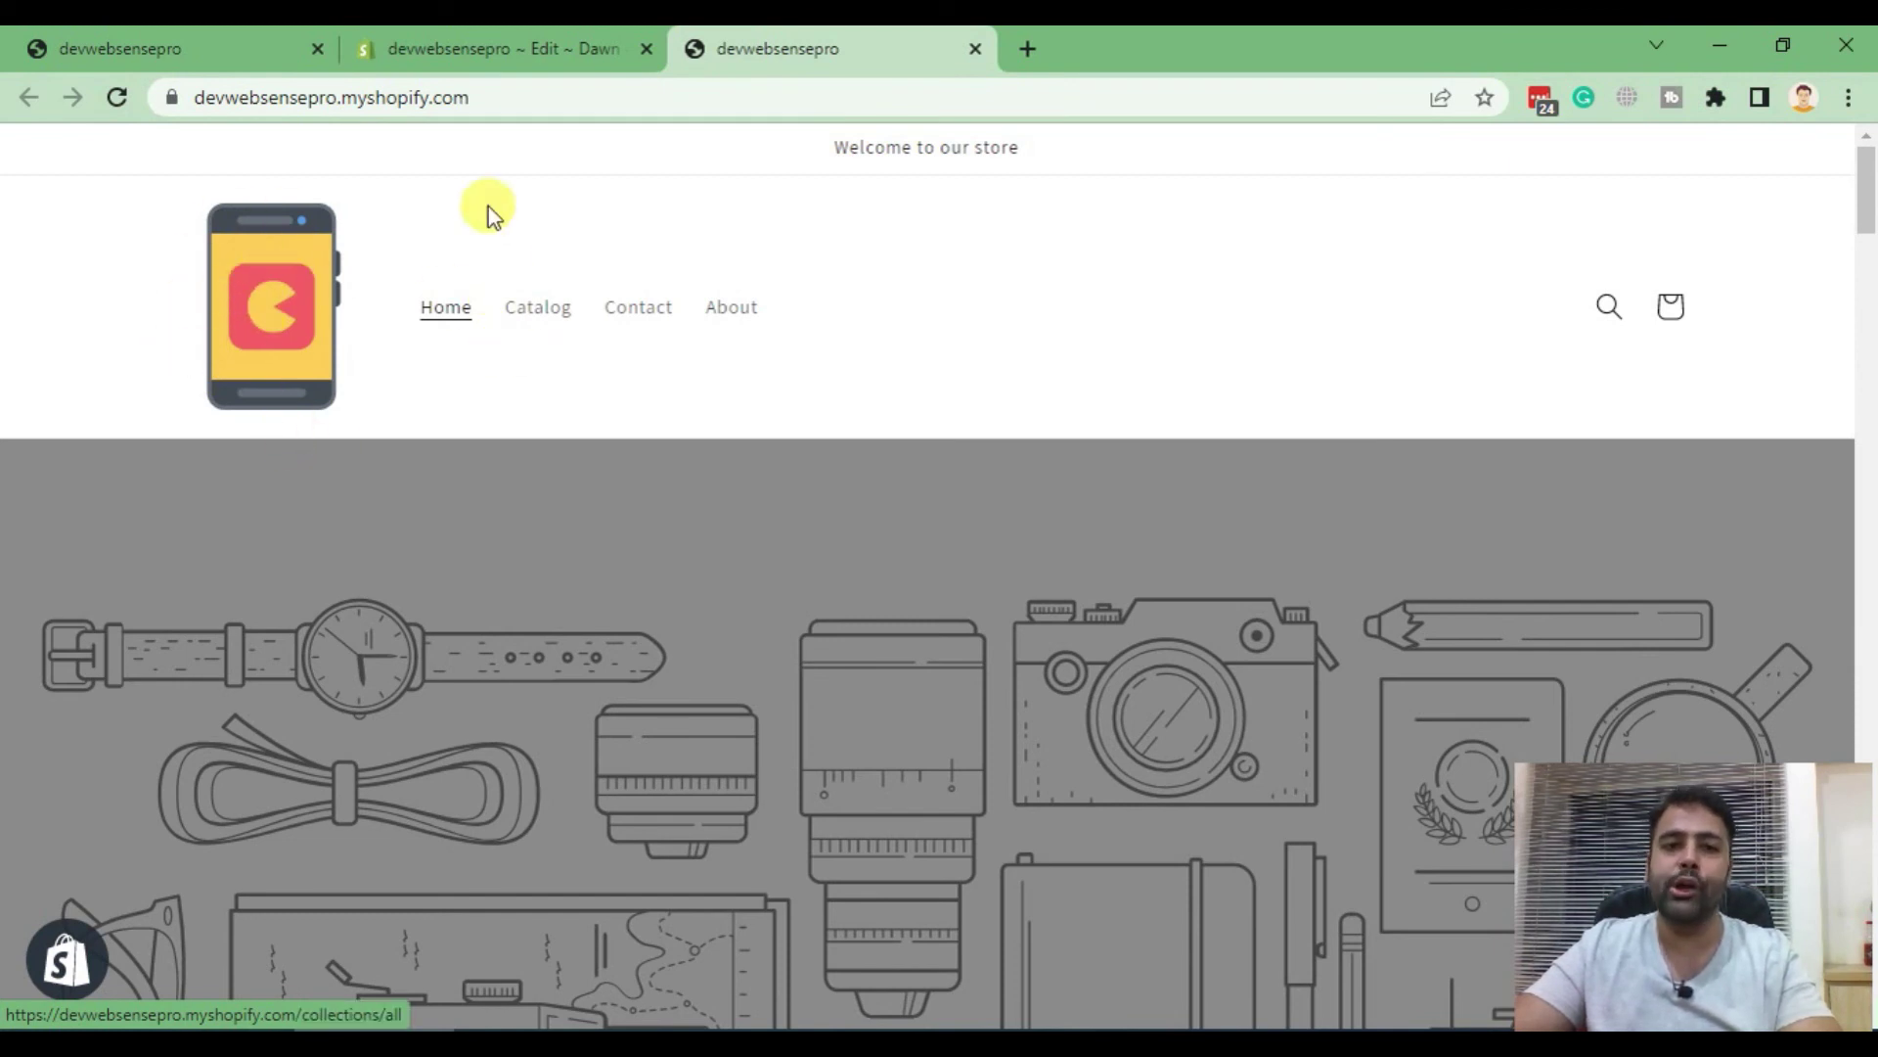
Back in the Edit ~ Dawn tab, change the img width from 150 to 200px and save header.liquid
{"action": "left_click", "coordinate": [530, 50]}
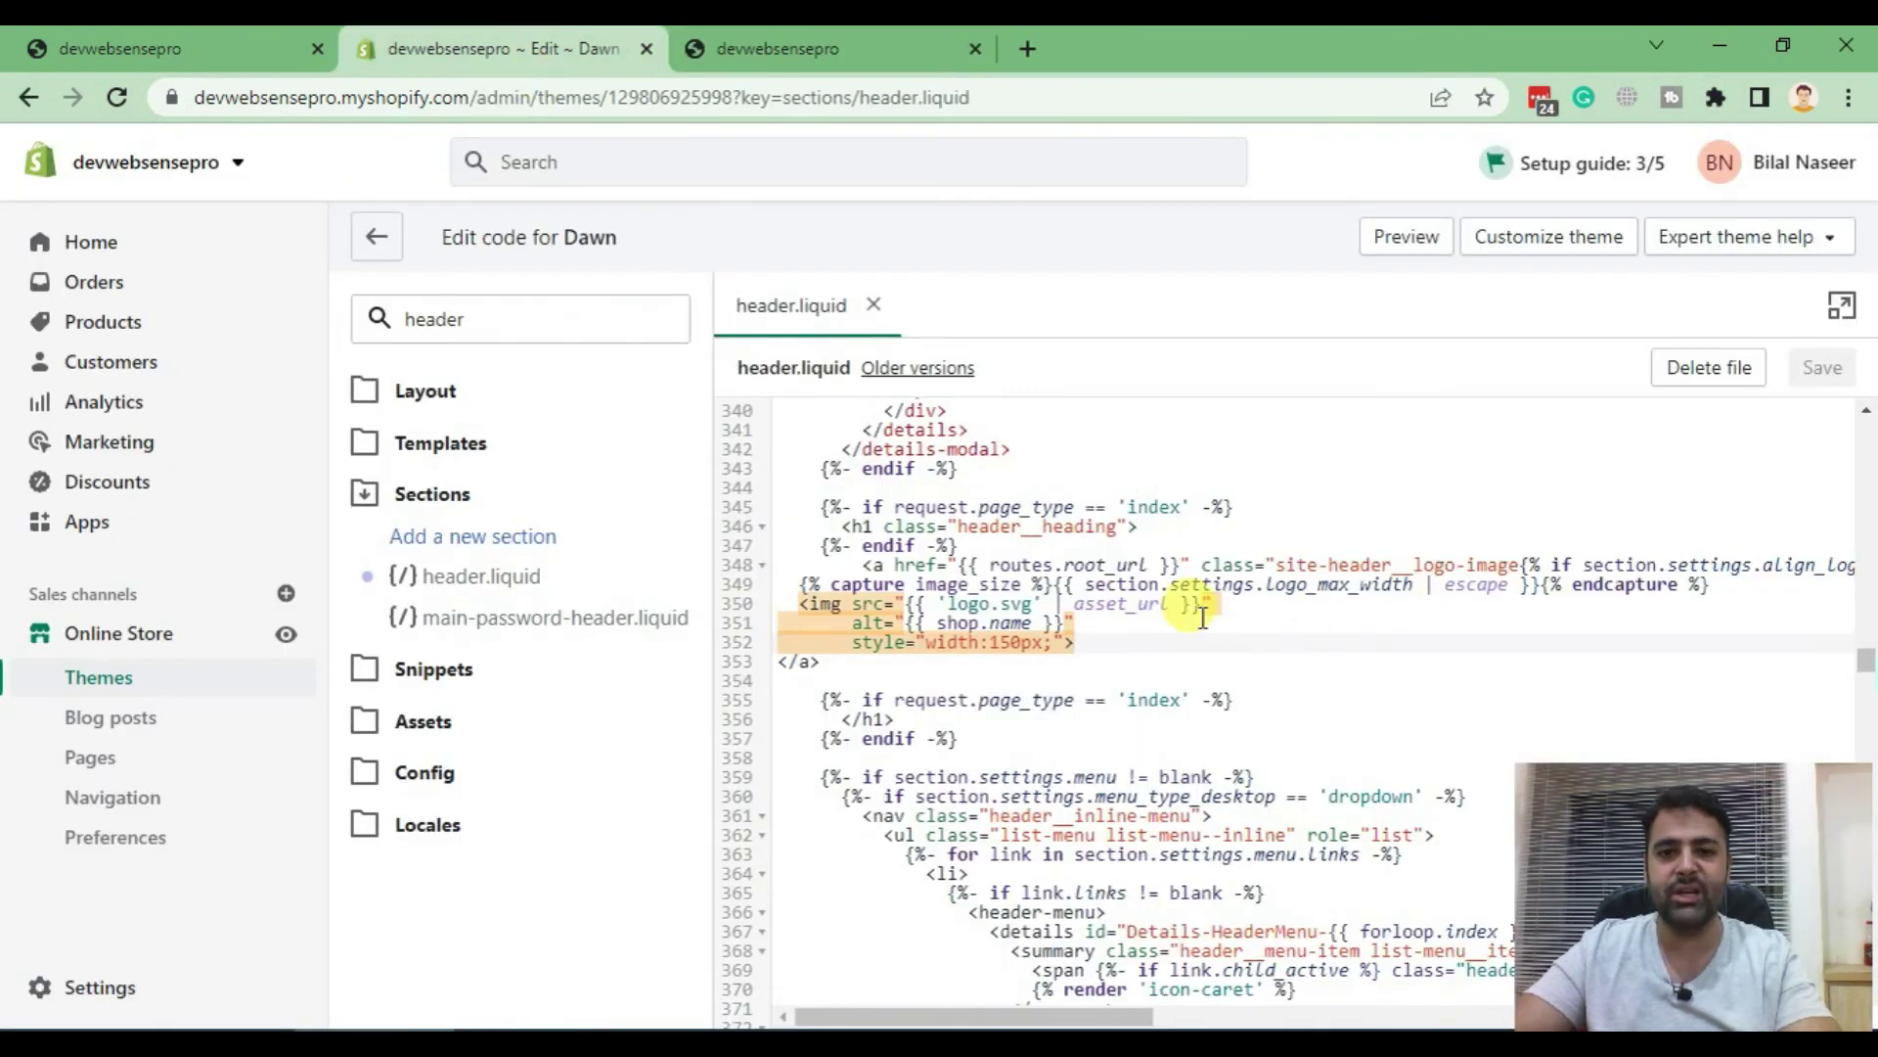
{"action": "double_click", "coordinate": [976, 643]}
{"action": "left_click_drag", "start_coordinate": [984, 647], "coordinate": [1028, 647]}
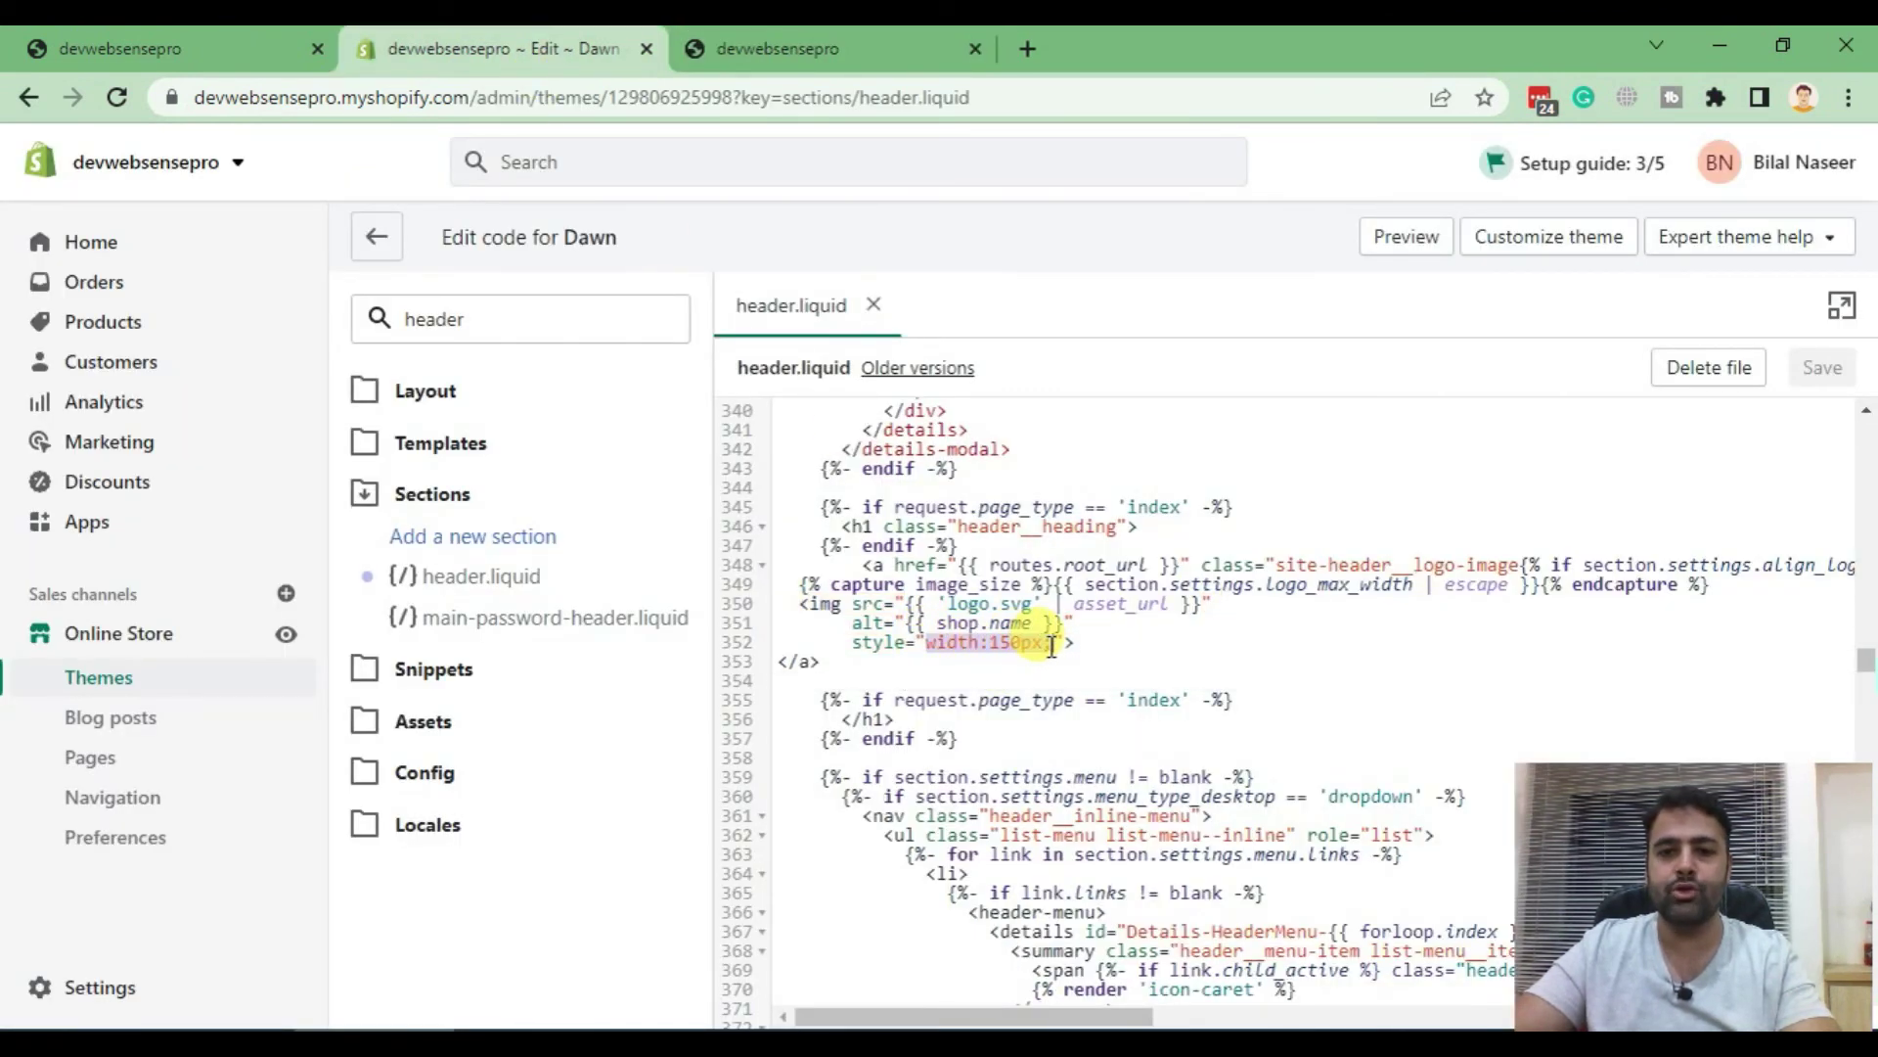
{"action": "left_click", "coordinate": [967, 604]}
{"action": "mouse_move", "coordinate": [967, 605]}
{"action": "left_mouse_down"}
{"action": "mouse_move", "coordinate": [1032, 604]}
{"action": "mouse_move", "coordinate": [952, 647]}
{"action": "left_mouse_up"}
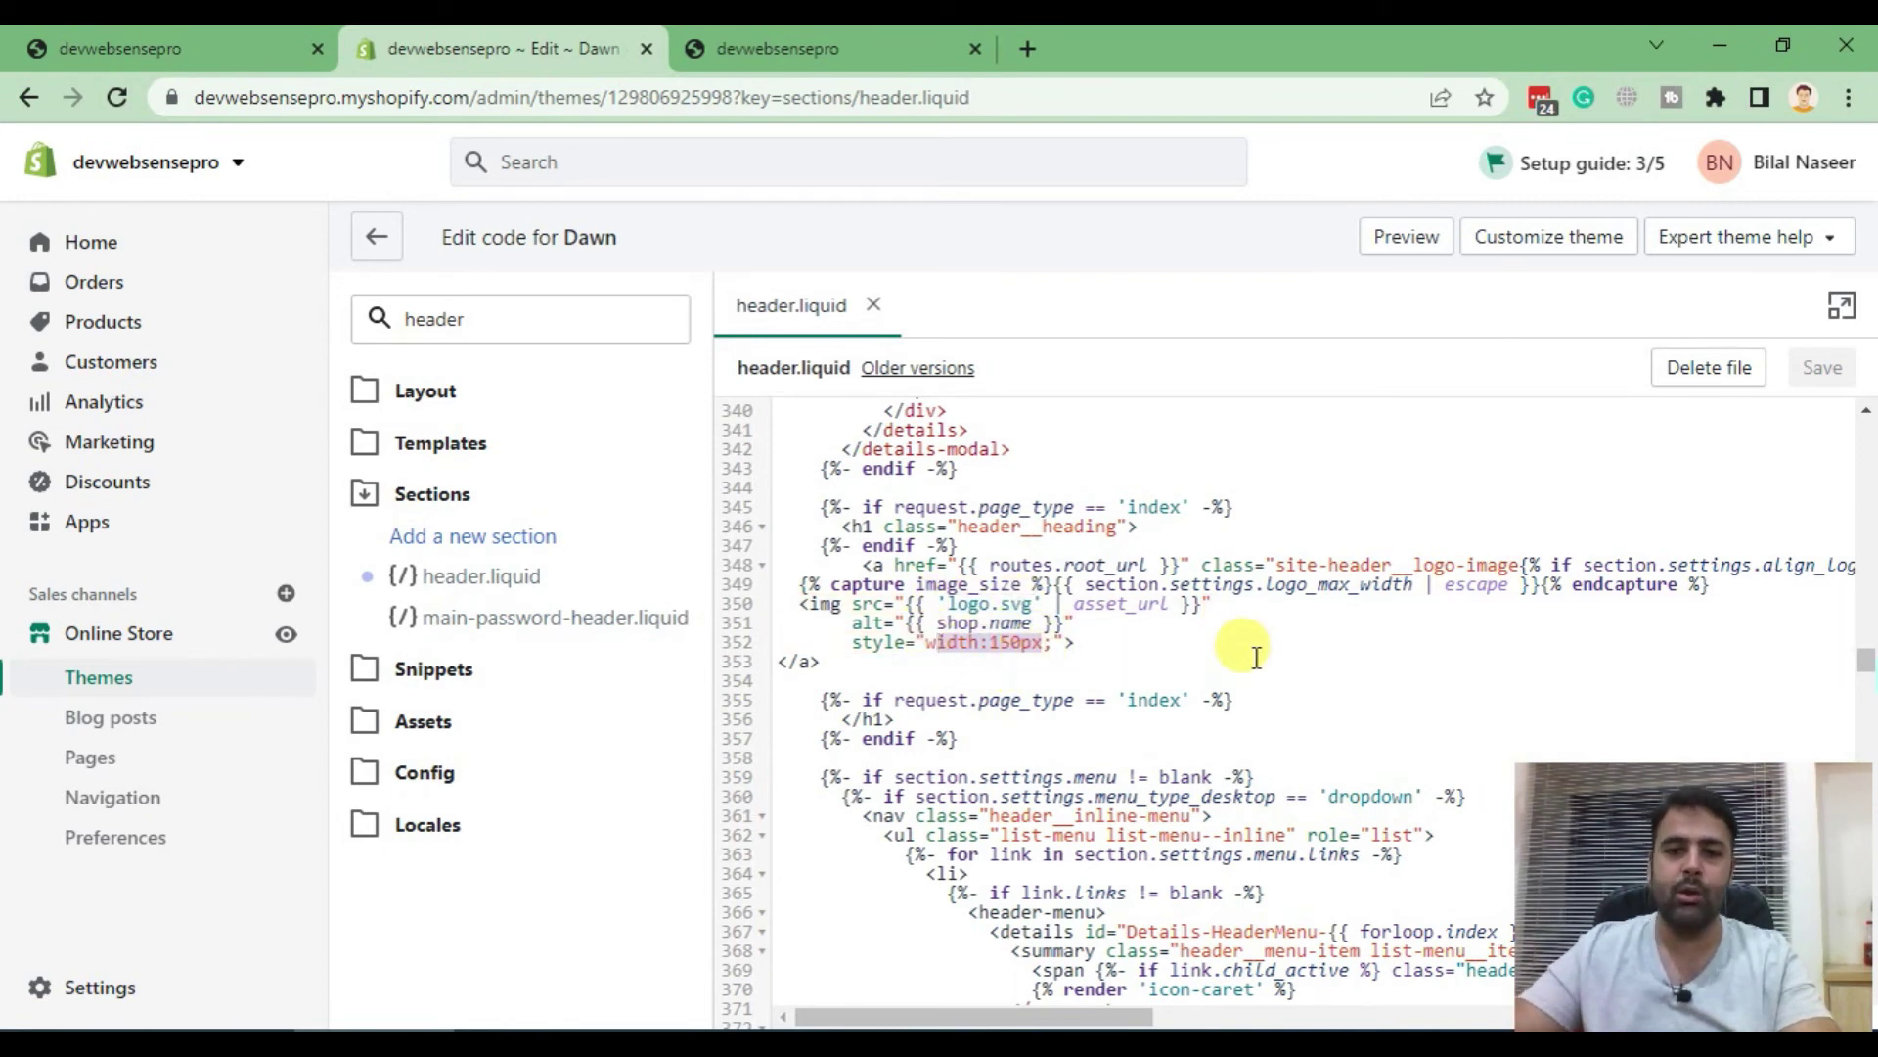
{"action": "key", "text": "Right"}
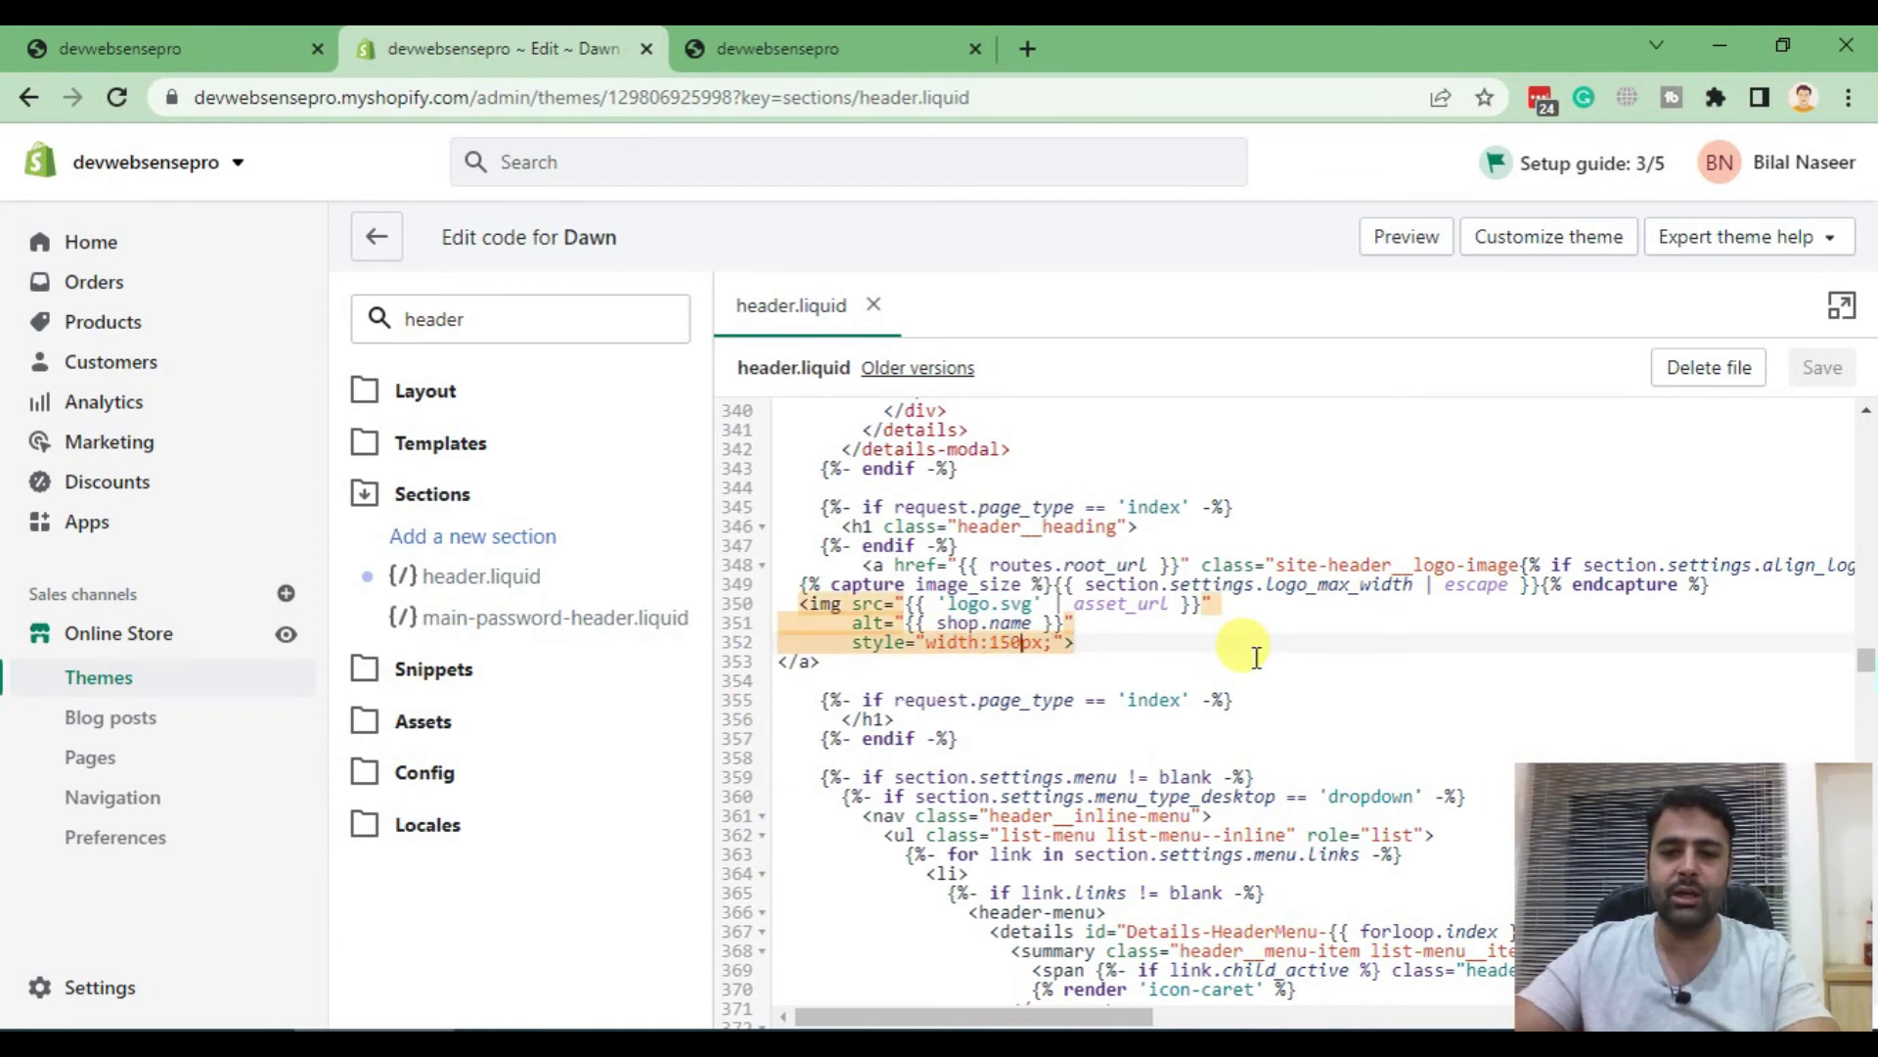
{"action": "key", "text": "Left"}
{"action": "key", "text": "Left"}
{"action": "key", "text": "Left"}
{"action": "key", "text": "shift+Left"}
{"action": "key", "text": "shift+Left"}
{"action": "key", "text": "shift+Left"}
{"action": "type", "text": "200"}
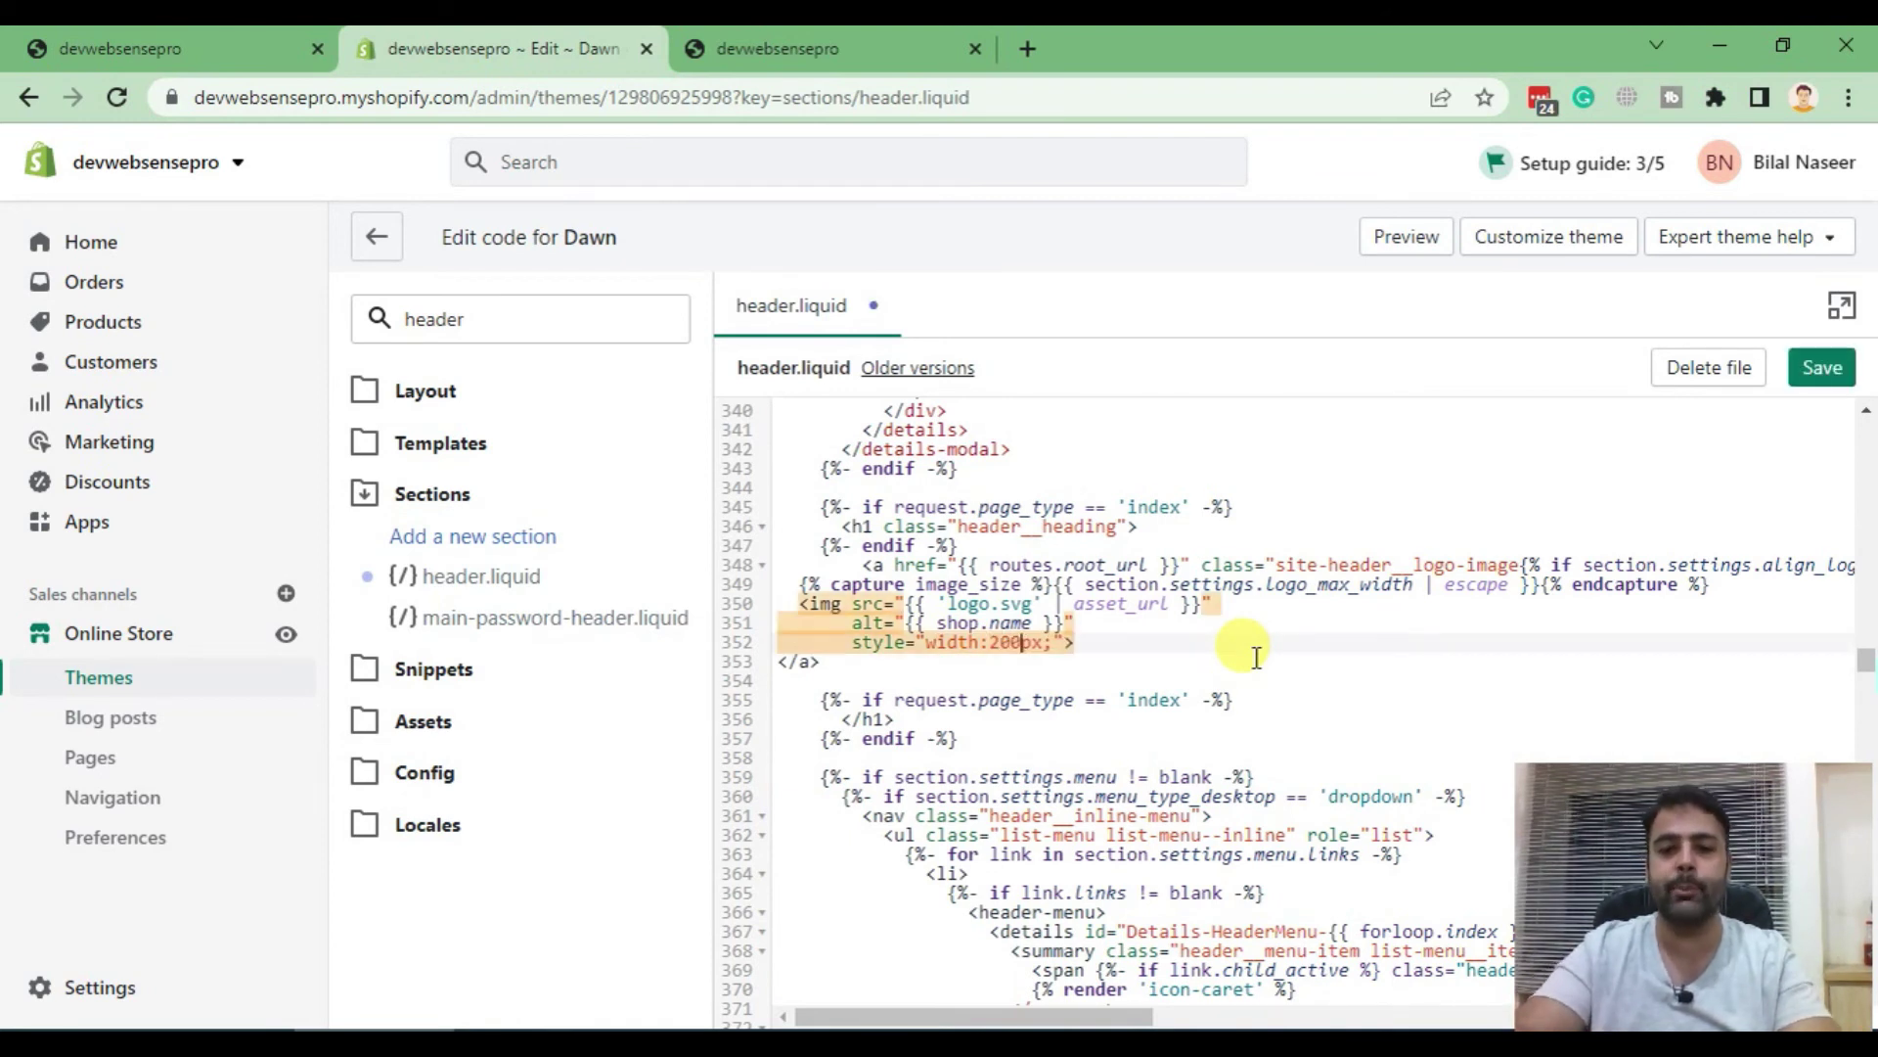
{"action": "left_click", "coordinate": [1819, 375]}
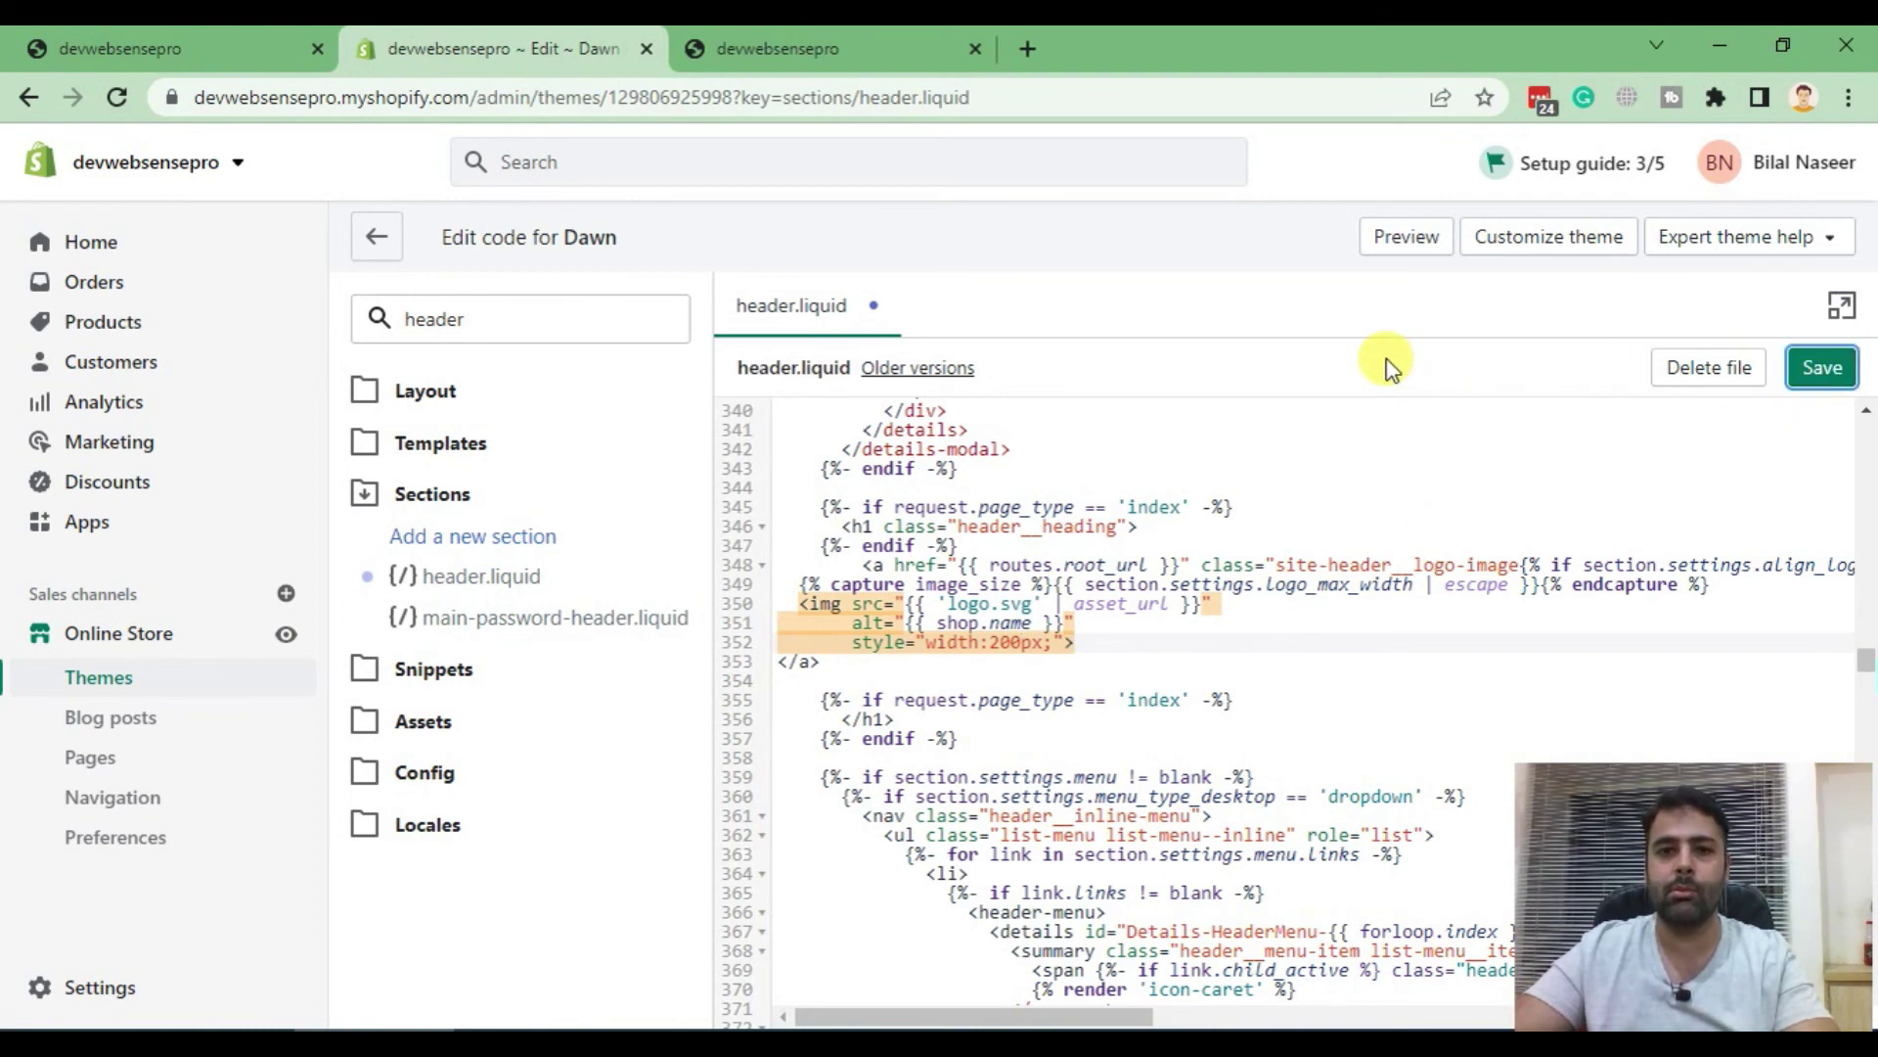
Switch to the storefront tab and reload it to show the 200px logo
{"action": "left_click", "coordinate": [822, 50]}
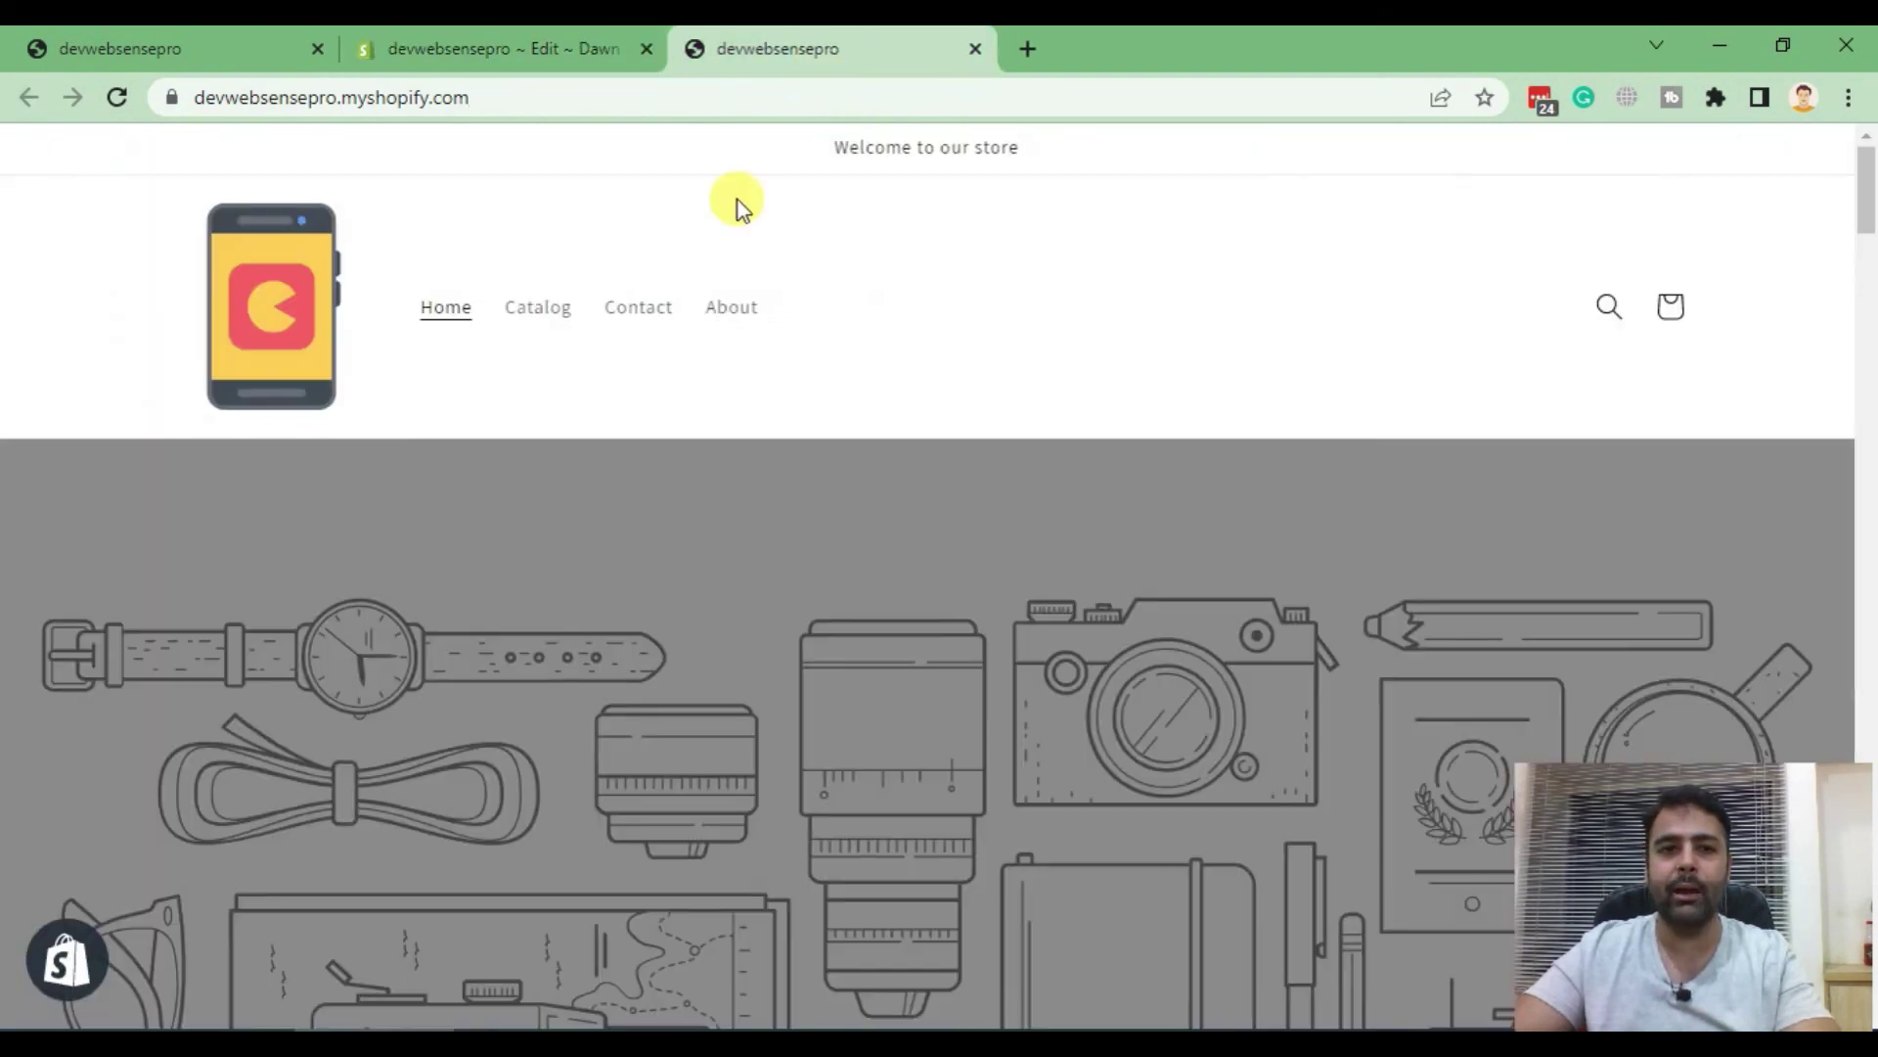
{"action": "left_click", "coordinate": [117, 98]}
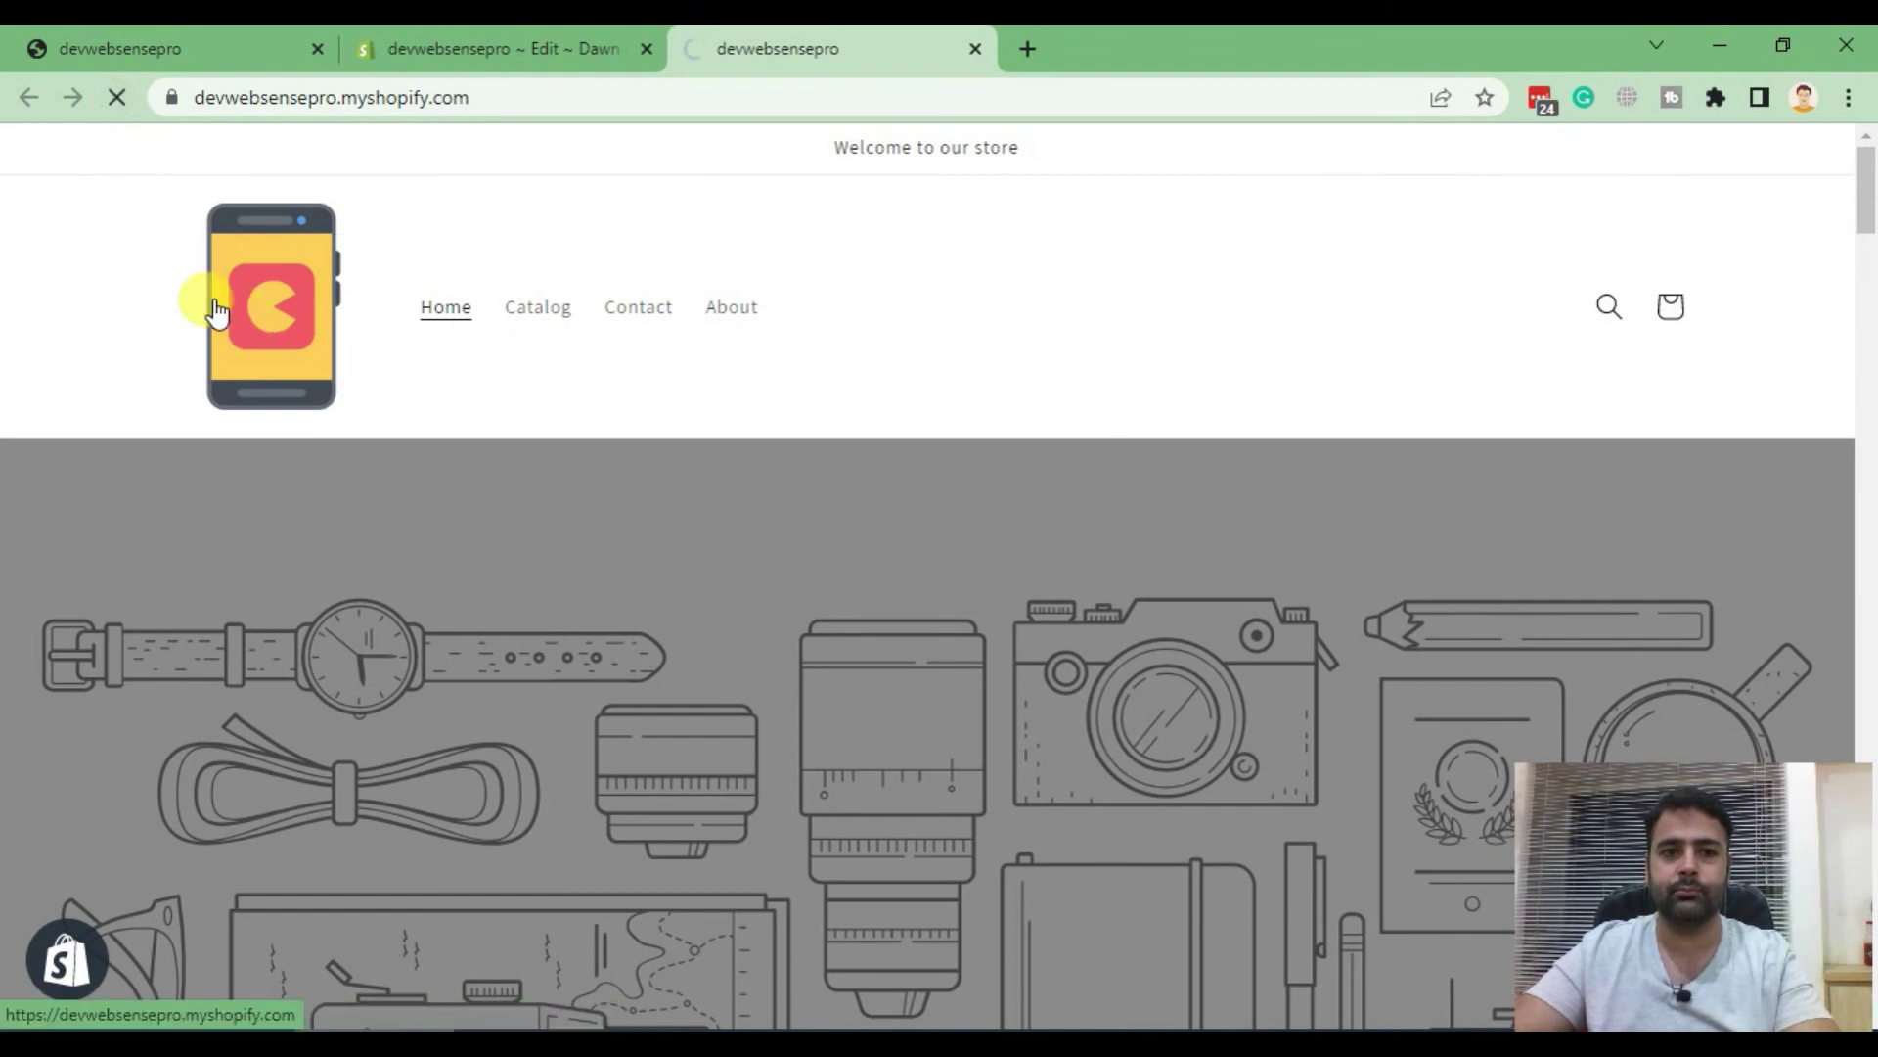